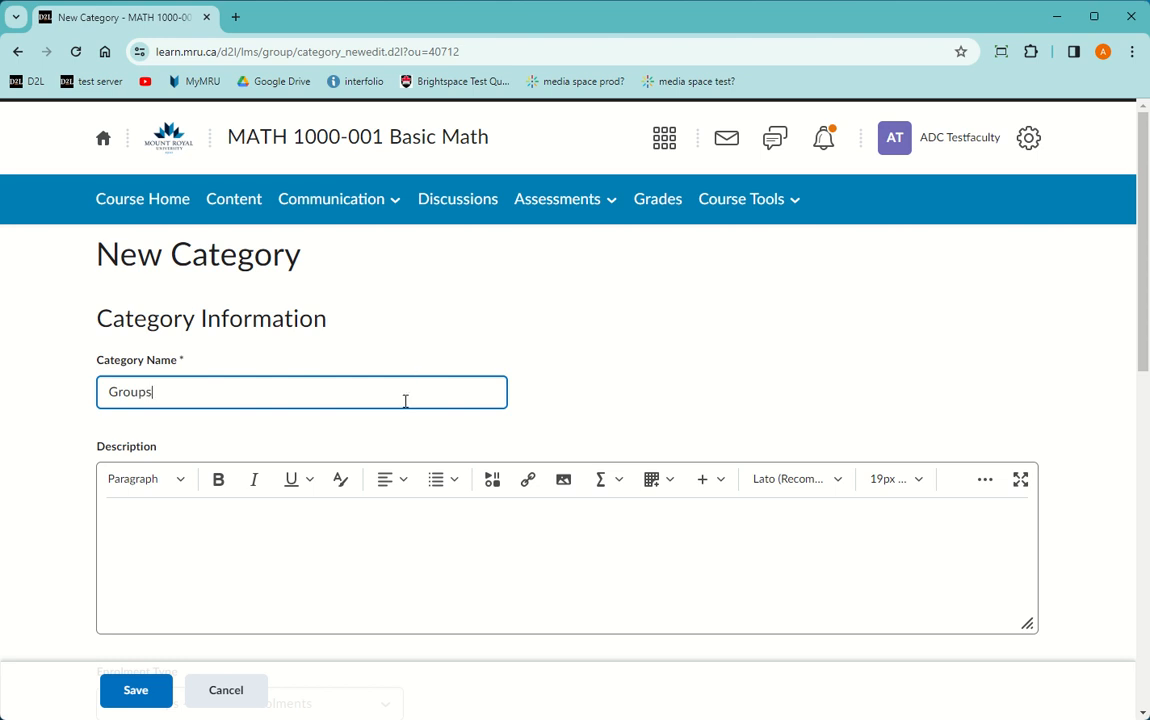
- Set the new category's enrolment type to Groups of # with 4 users per group
{"action": "scroll", "coordinate": [405, 400], "scroll_direction": "down", "scroll_amount": 5}
{"action": "left_click", "coordinate": [271, 224]}
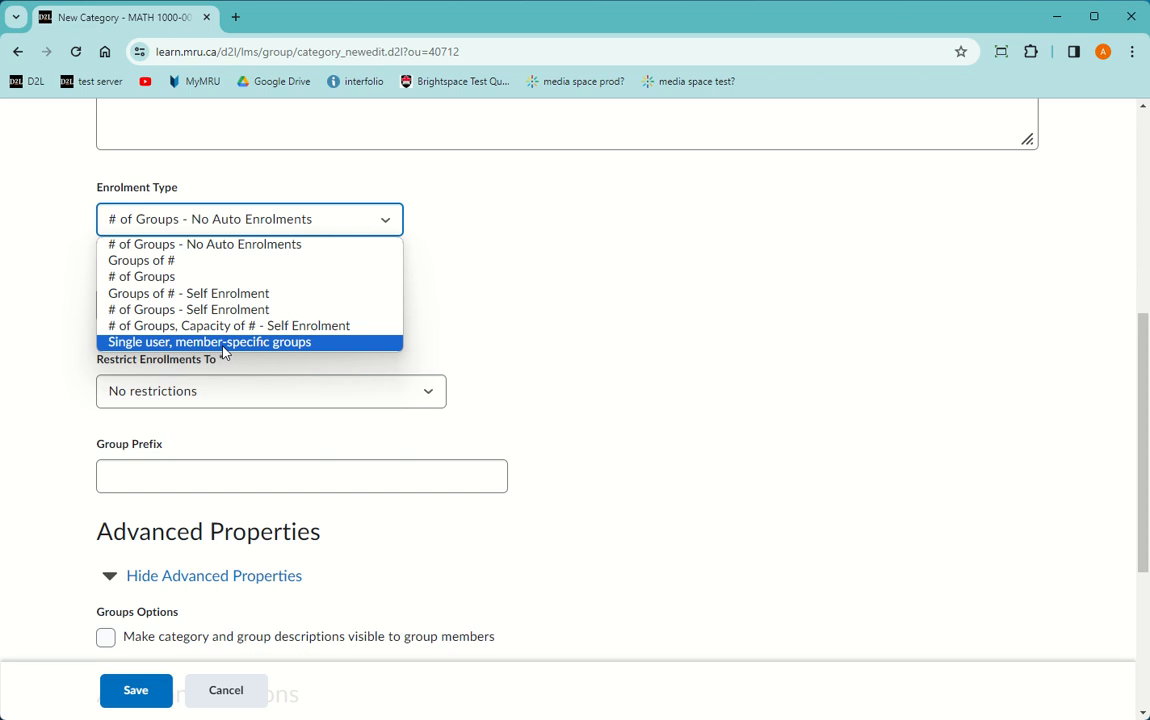
{"action": "left_click", "coordinate": [225, 262]}
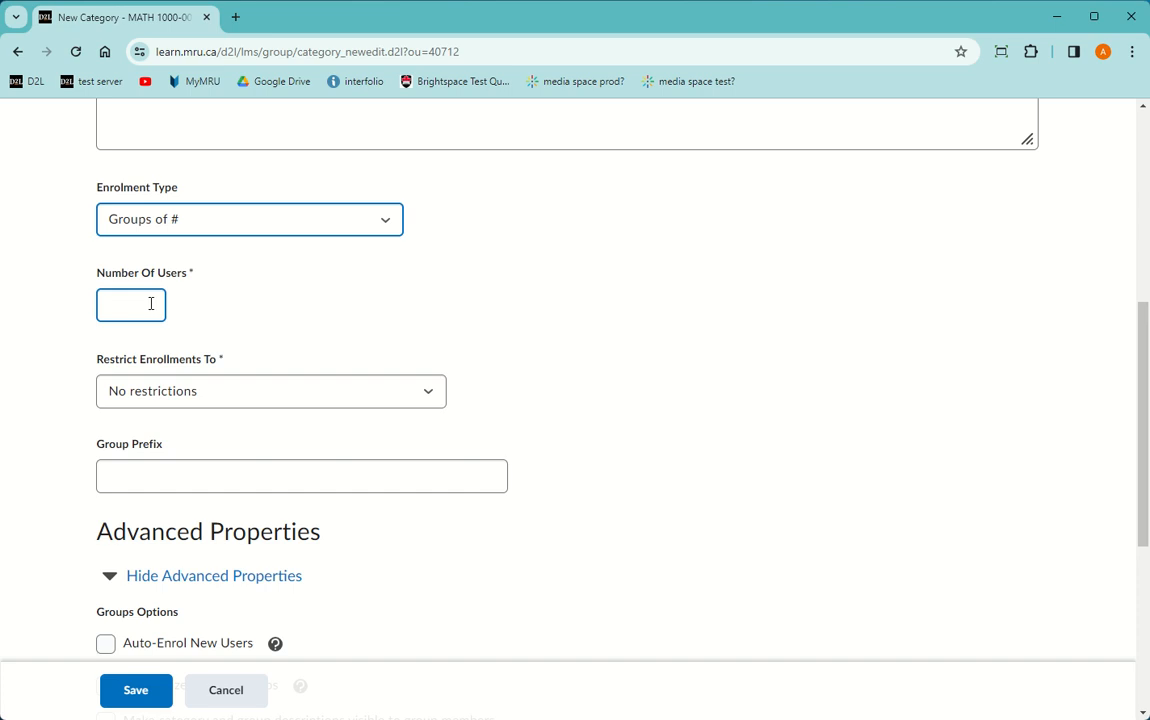
{"action": "left_click", "coordinate": [150, 303]}
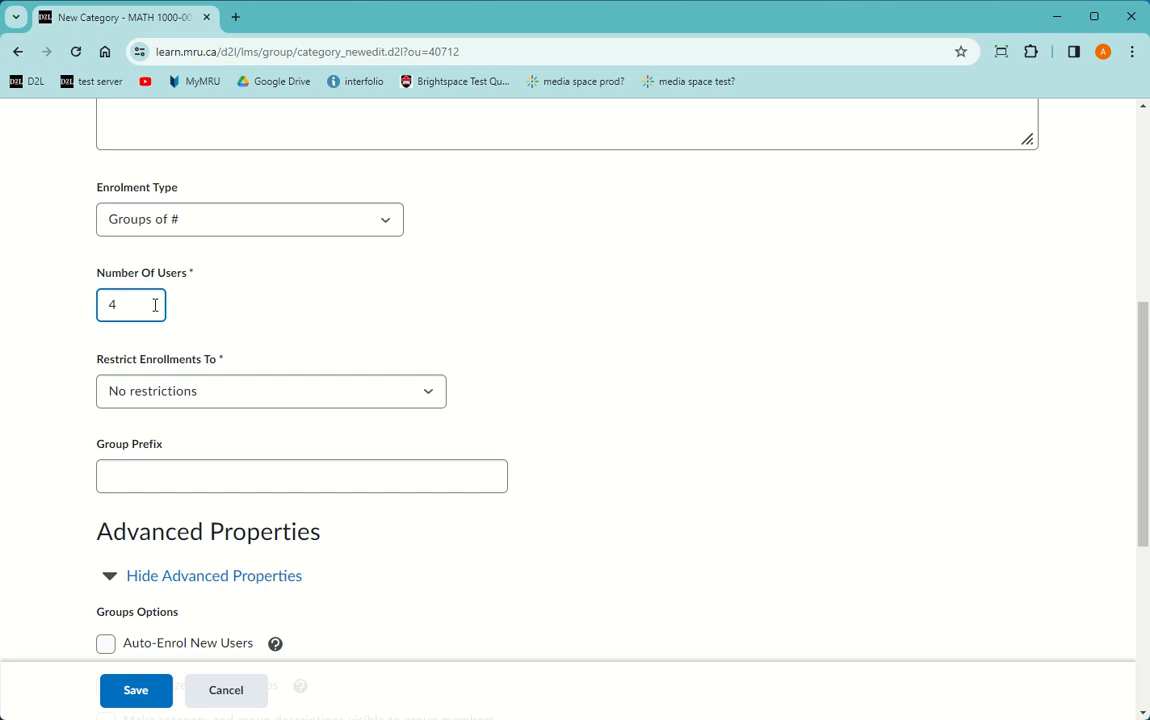
- Turn on Auto-Enrol New Users for the category, then save it and acknowledge the group creation notice
{"action": "scroll", "coordinate": [224, 478], "scroll_direction": "down", "scroll_amount": 3}
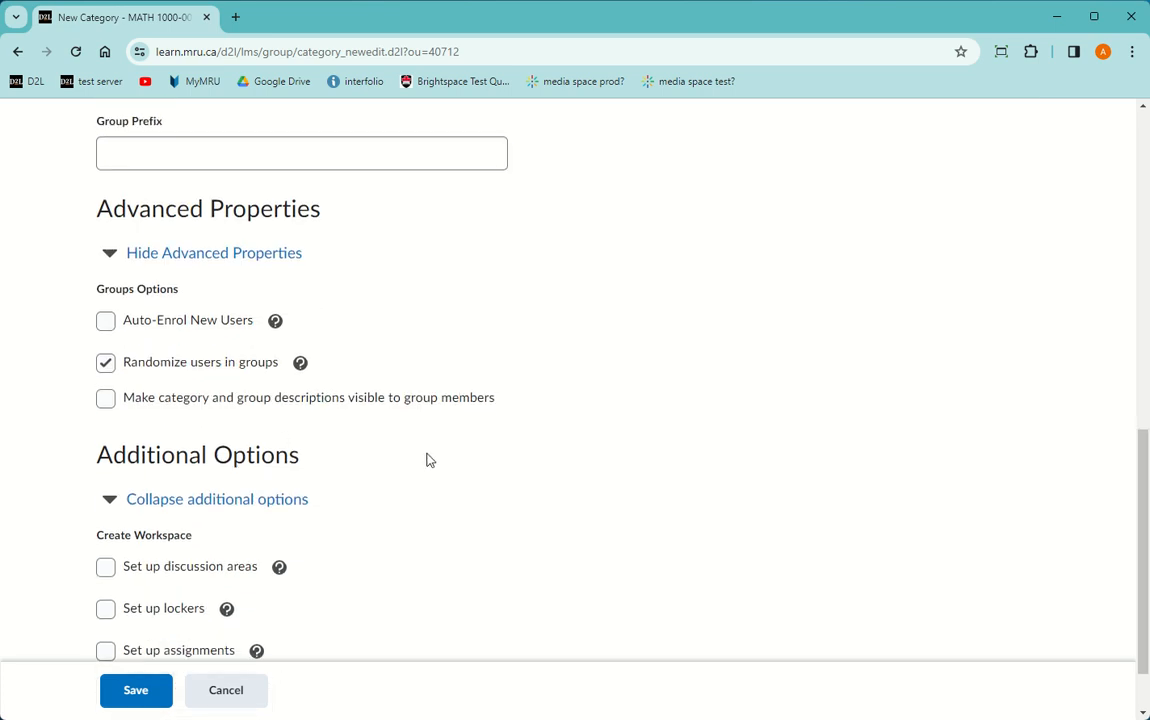
{"action": "scroll", "coordinate": [427, 460], "scroll_direction": "down", "scroll_amount": 1}
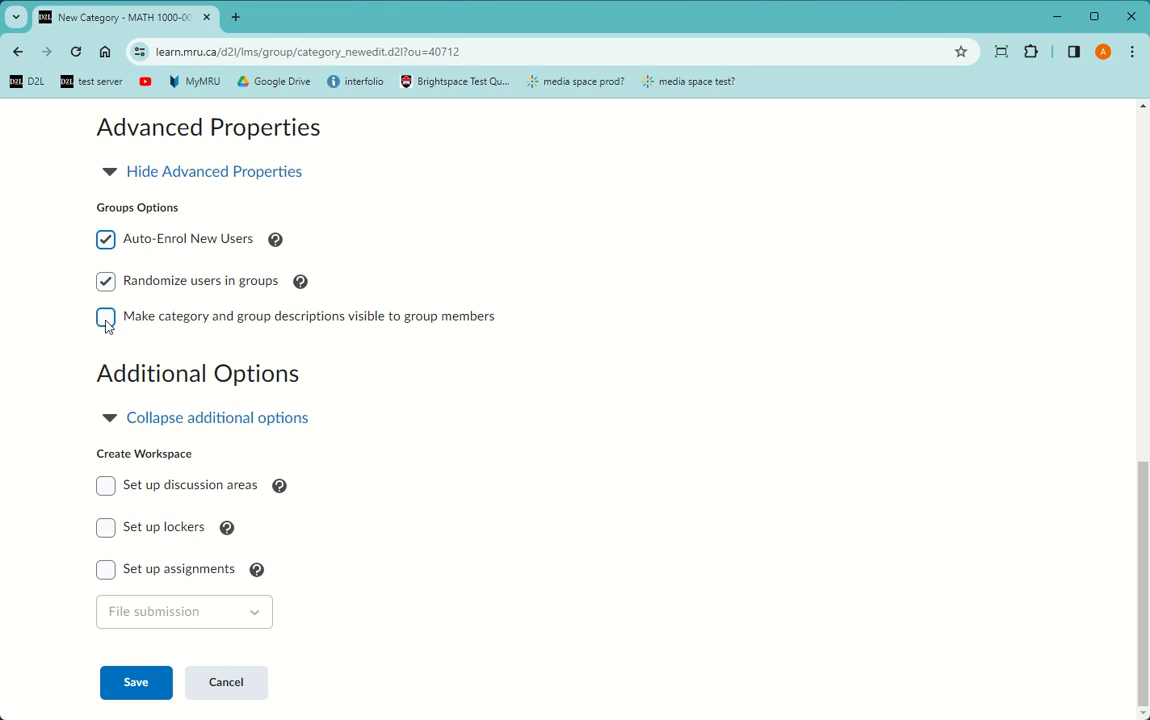
{"action": "scroll", "coordinate": [226, 278], "scroll_direction": "up", "scroll_amount": 6}
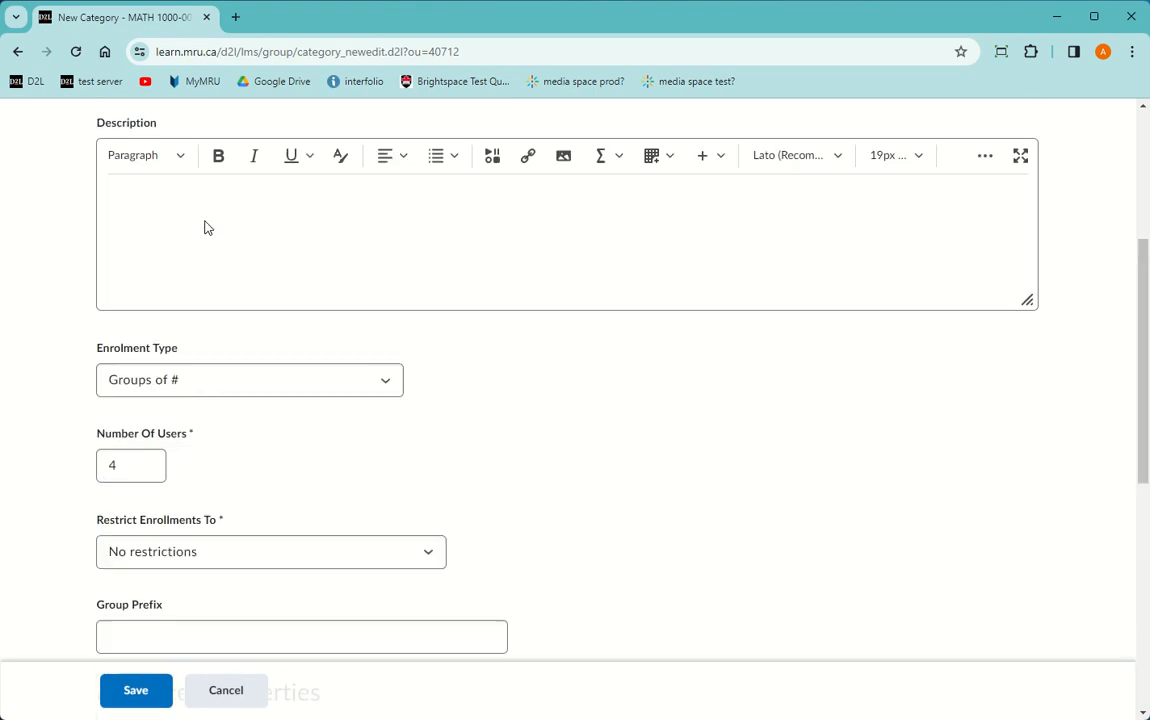
{"action": "scroll", "coordinate": [265, 362], "scroll_direction": "down", "scroll_amount": 6}
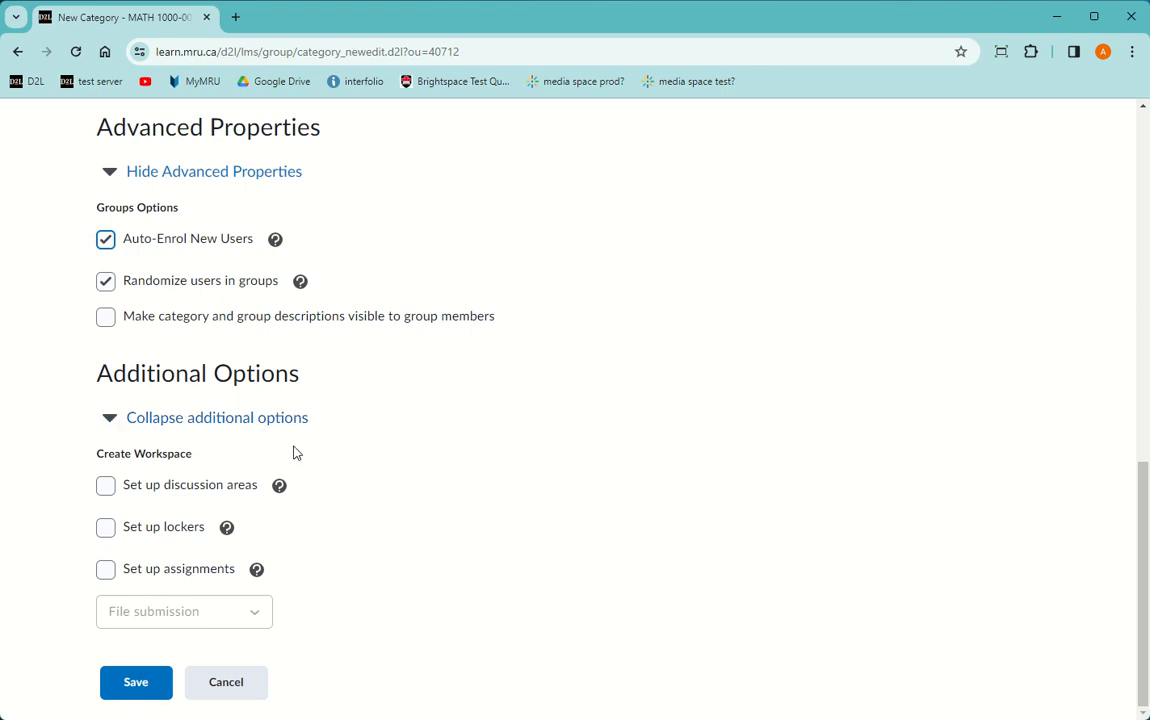
{"action": "left_click", "coordinate": [155, 695]}
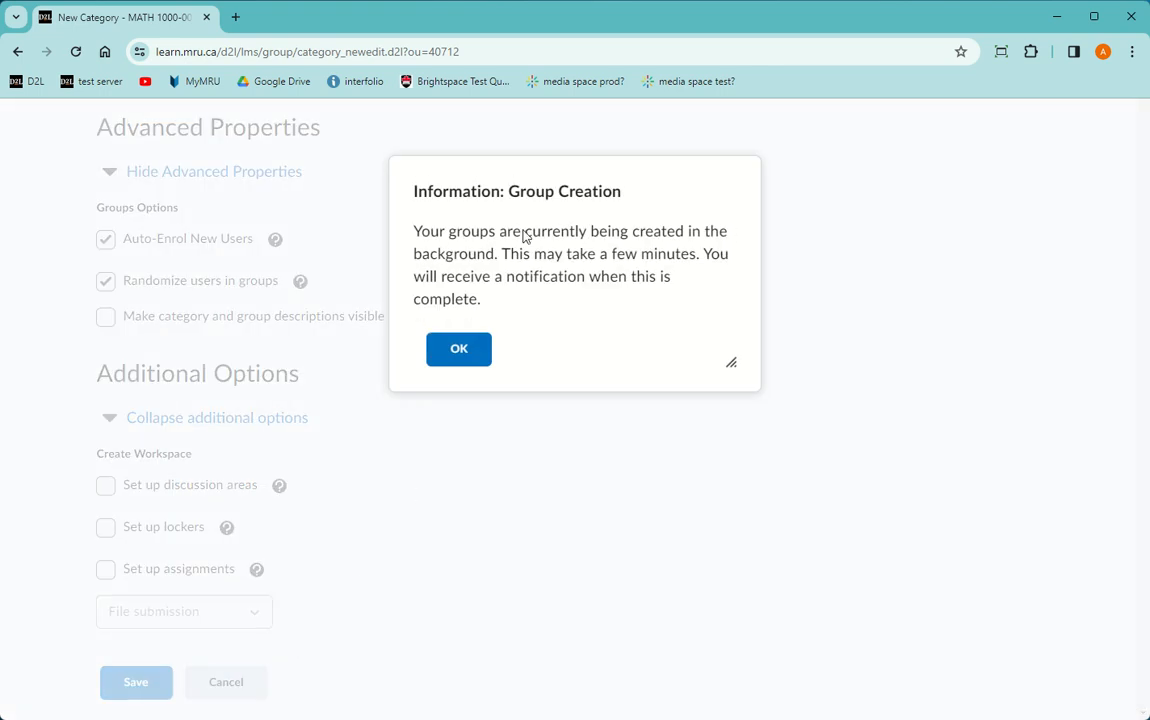
{"action": "left_click", "coordinate": [462, 349]}
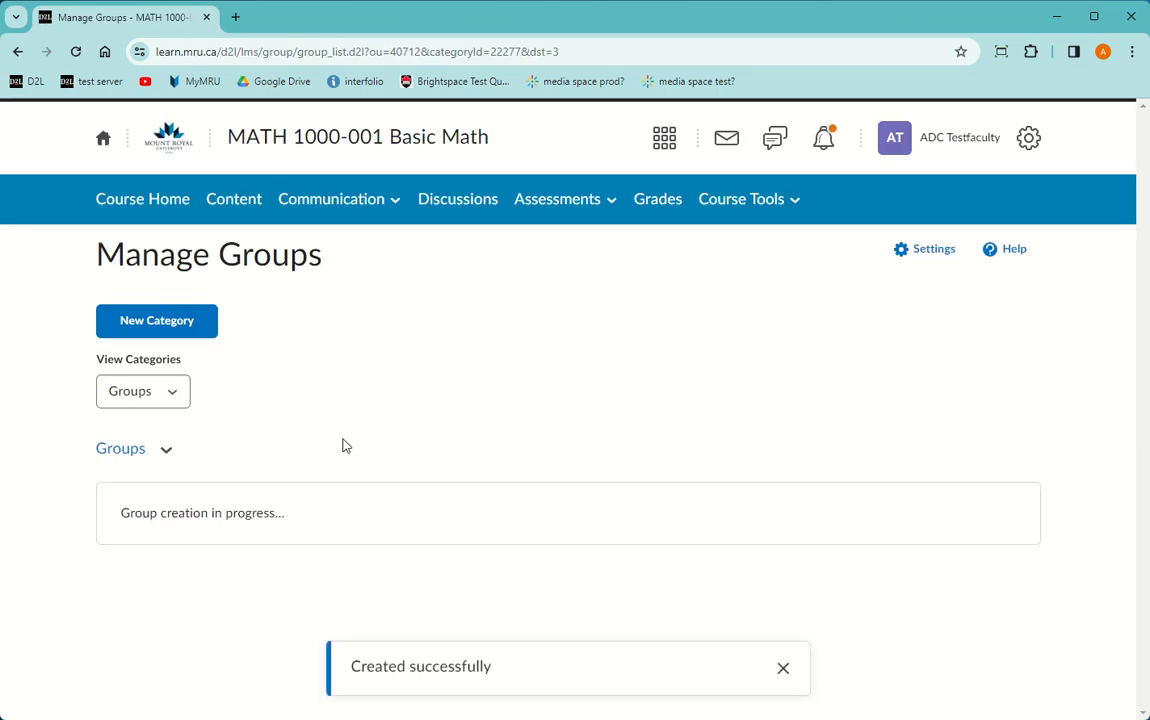
- Reload the group list and examine the members of Group 1
{"action": "left_click", "coordinate": [75, 51]}
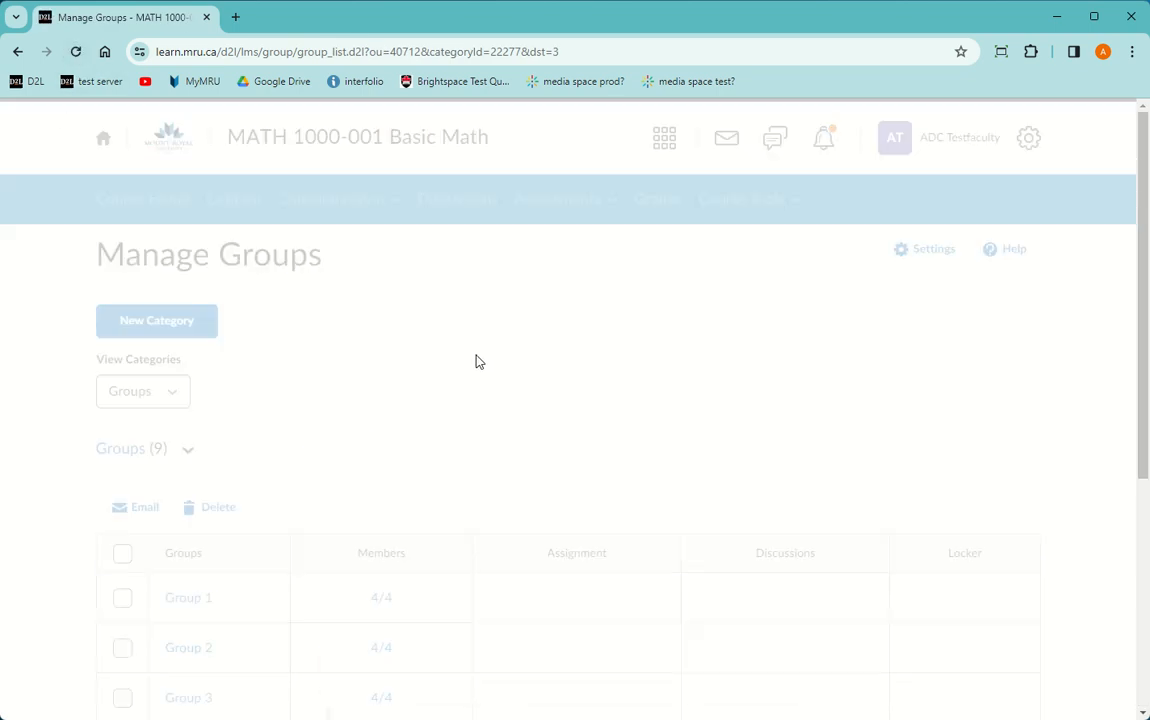
{"action": "scroll", "coordinate": [367, 597], "scroll_direction": "down", "scroll_amount": 4}
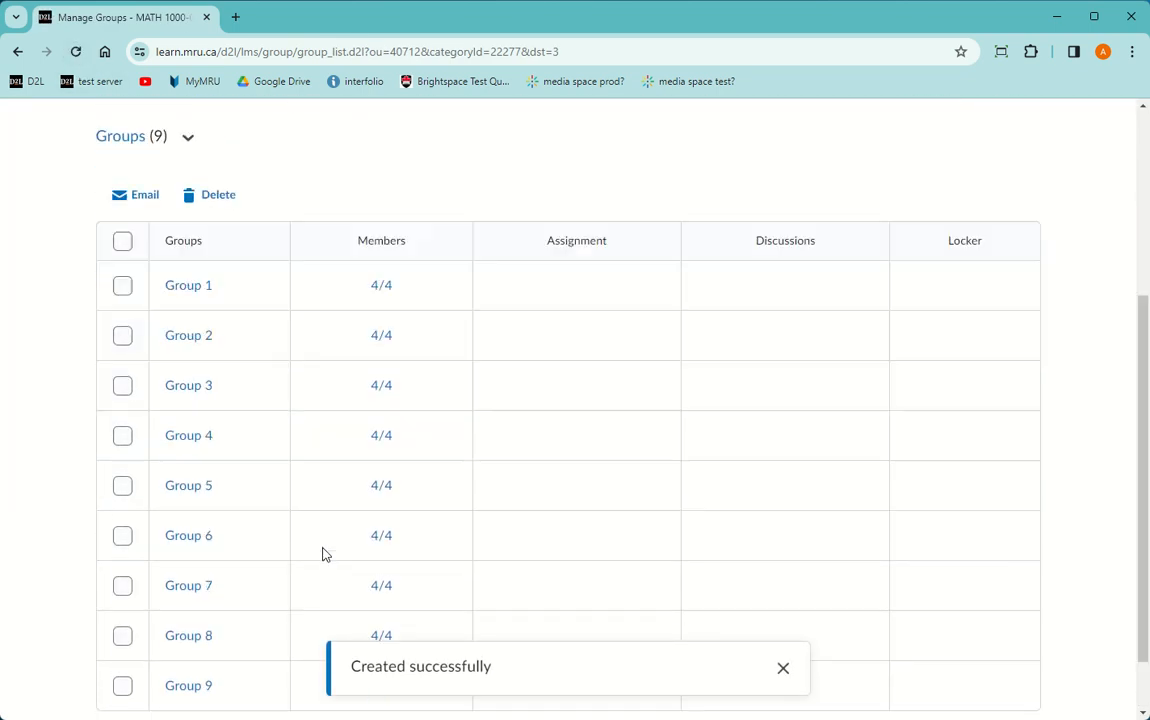
{"action": "scroll", "coordinate": [322, 554], "scroll_direction": "up", "scroll_amount": 1}
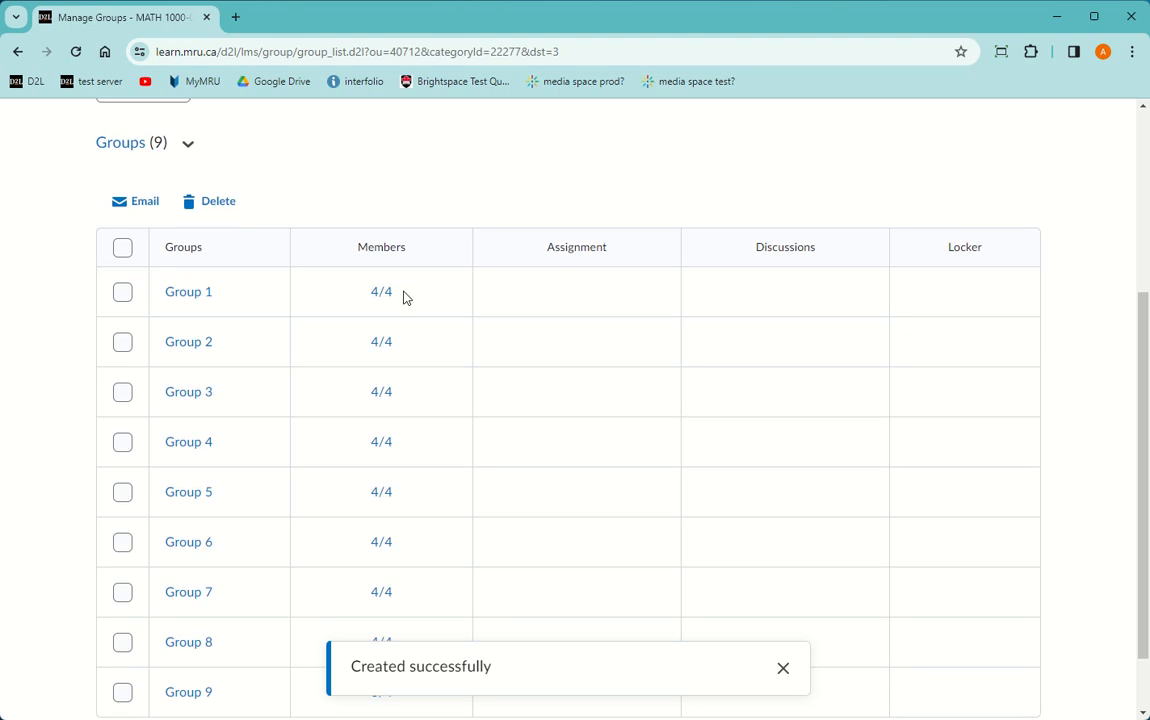
{"action": "left_click", "coordinate": [384, 295]}
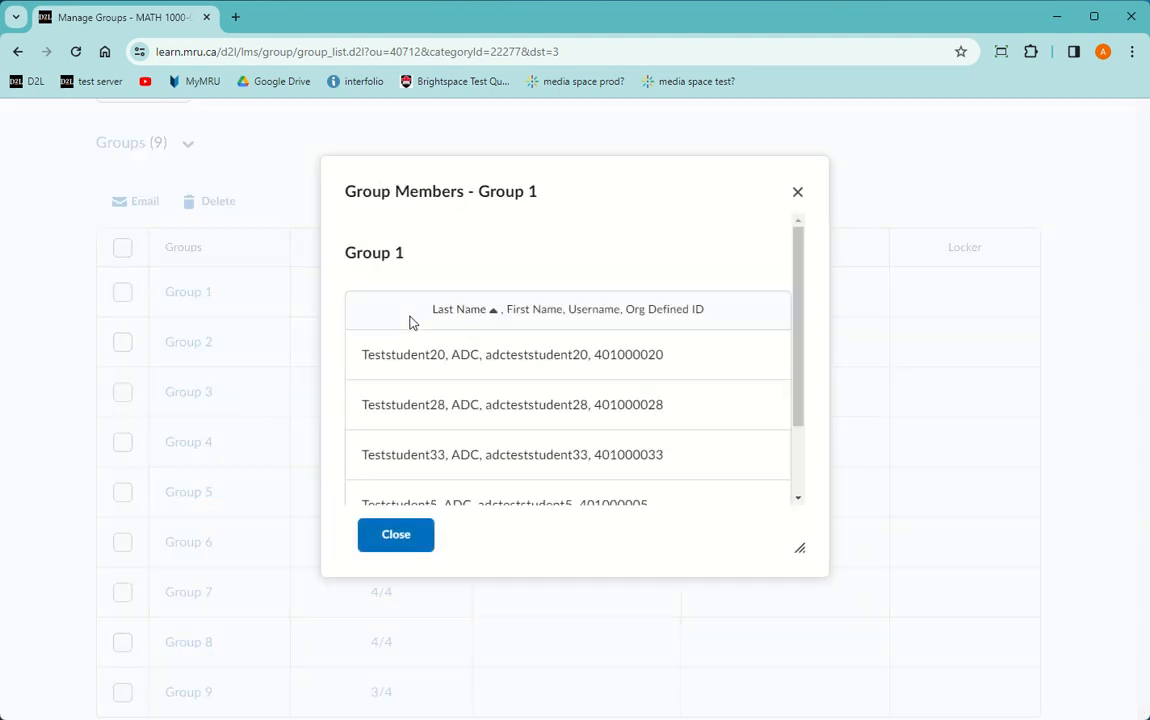
{"action": "left_click", "coordinate": [797, 192]}
{"action": "scroll", "coordinate": [484, 276], "scroll_direction": "up", "scroll_amount": 3}
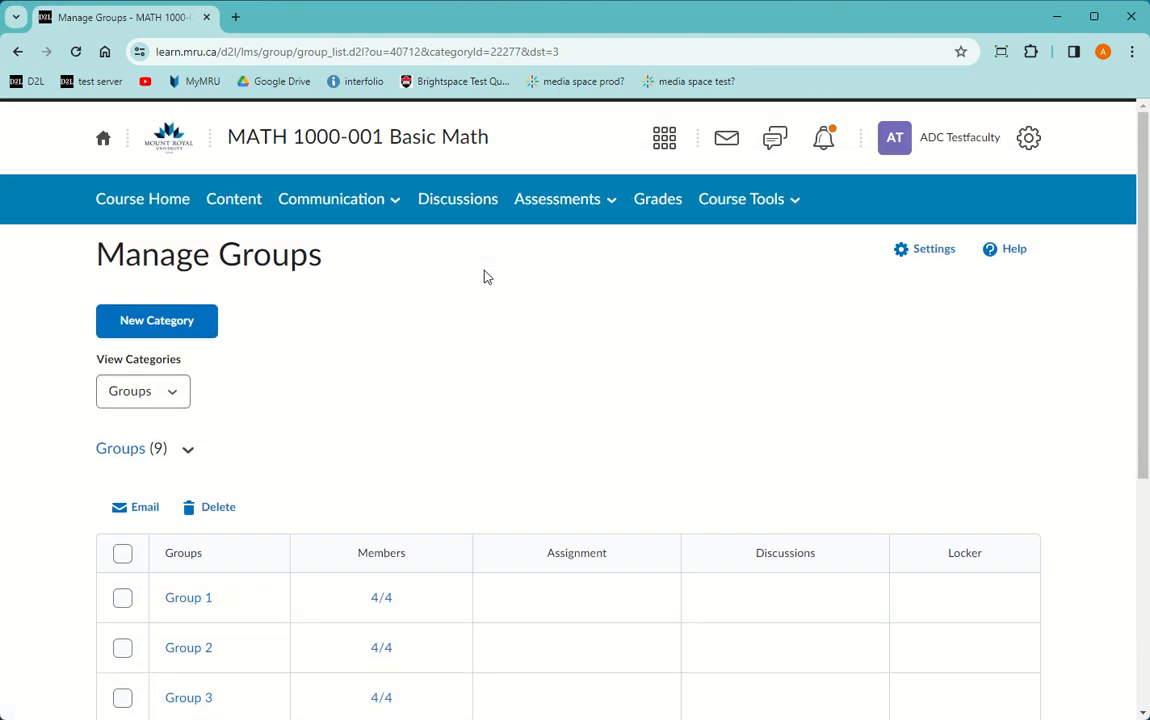
- Open the user enrolment grid for the Groups category and look over the student assignments
{"action": "left_click", "coordinate": [187, 451]}
{"action": "left_click", "coordinate": [229, 578]}
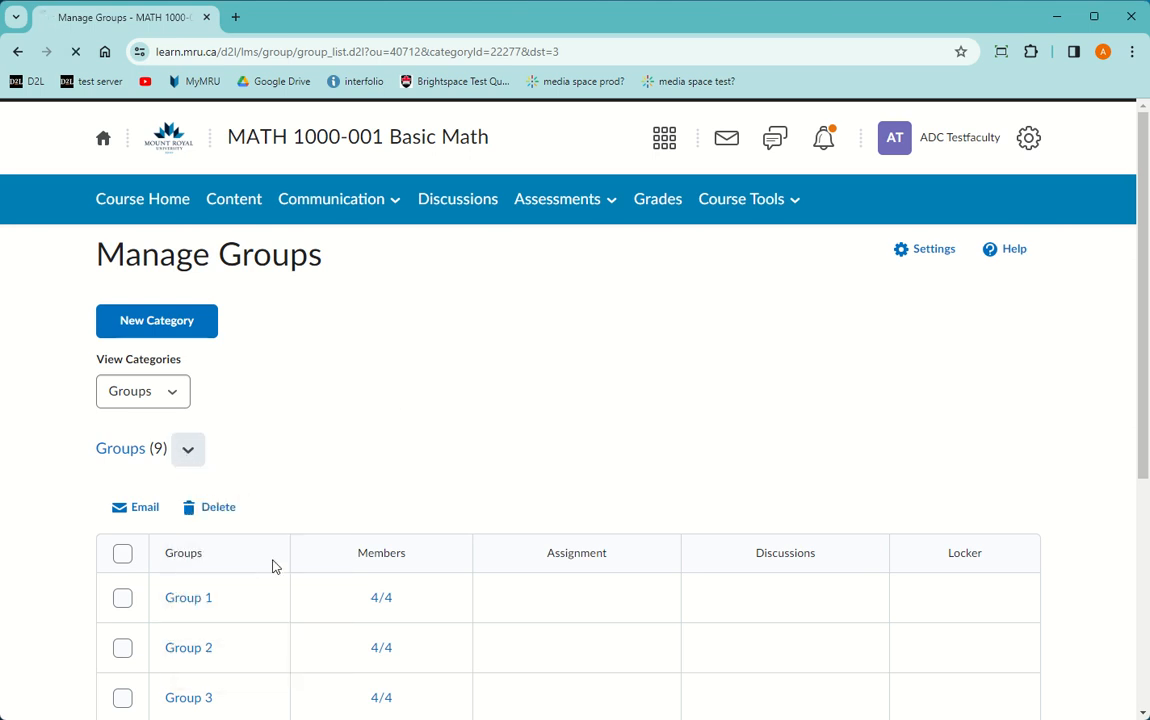
{"action": "scroll", "coordinate": [450, 490], "scroll_direction": "down", "scroll_amount": 4}
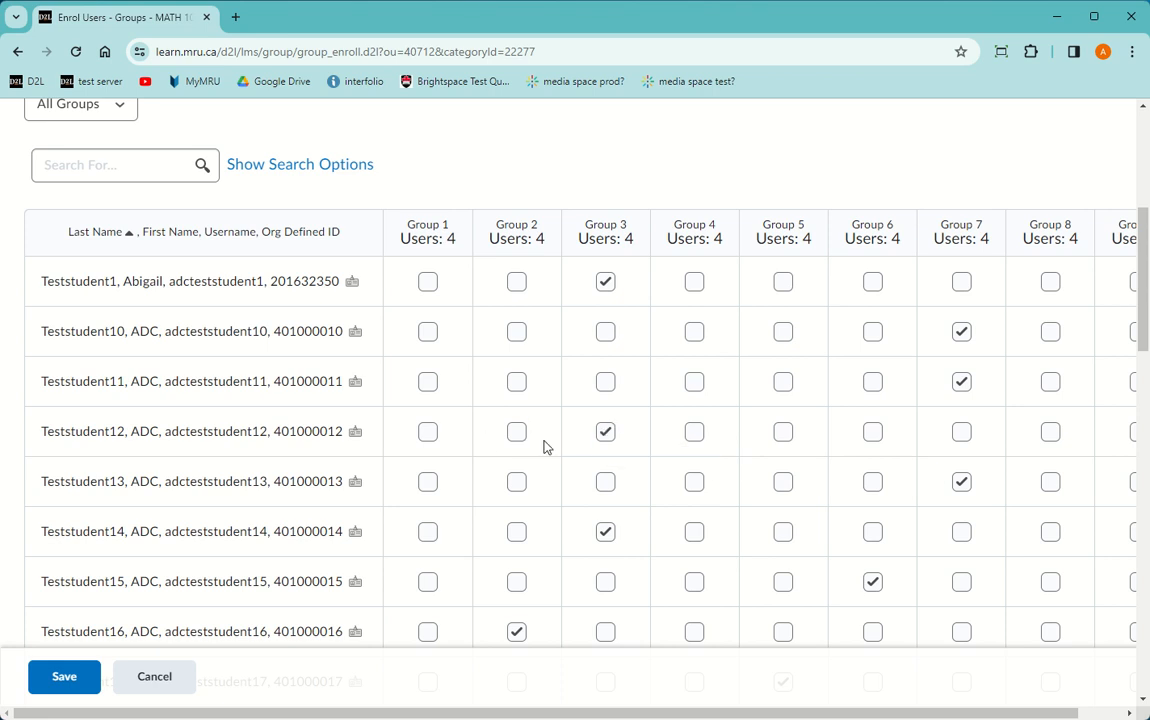
{"action": "scroll", "coordinate": [575, 440], "scroll_direction": "up", "scroll_amount": 4}
{"action": "scroll", "coordinate": [472, 429], "scroll_direction": "down", "scroll_amount": 2}
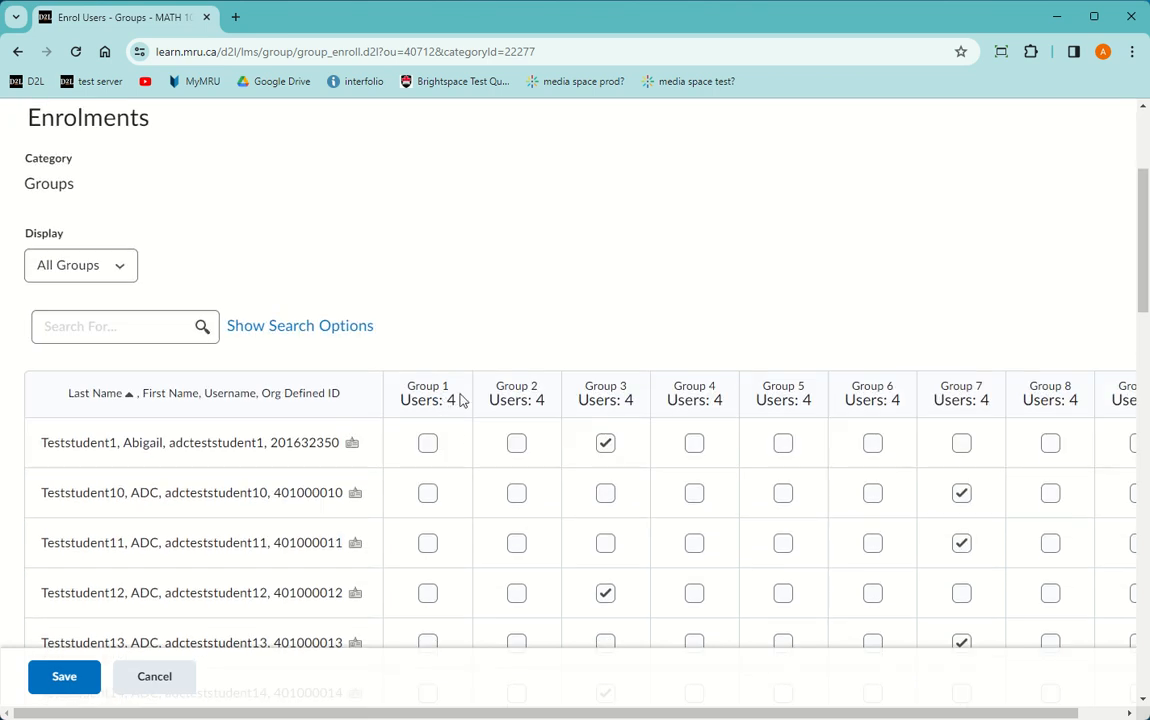
- Try adding the fourth listed student to Group 2 and removing them from Group 3, restoring the original enrolment each time
{"action": "left_click", "coordinate": [607, 595]}
{"action": "left_click", "coordinate": [606, 594]}
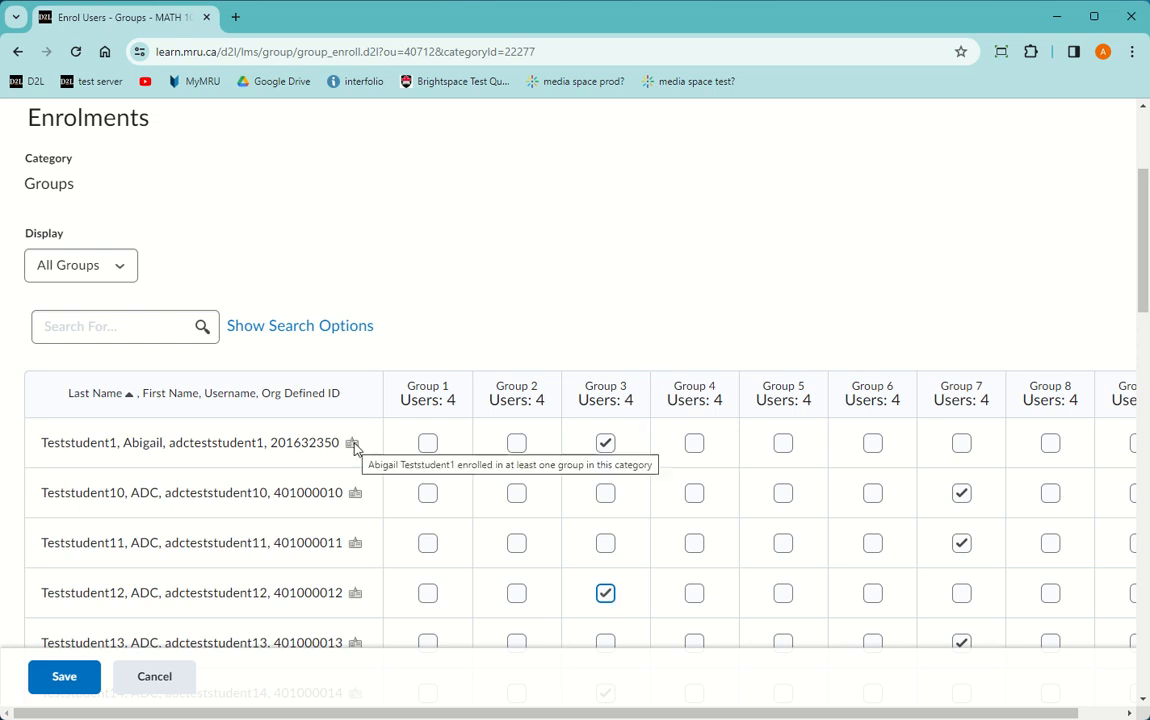
{"action": "left_click", "coordinate": [516, 594]}
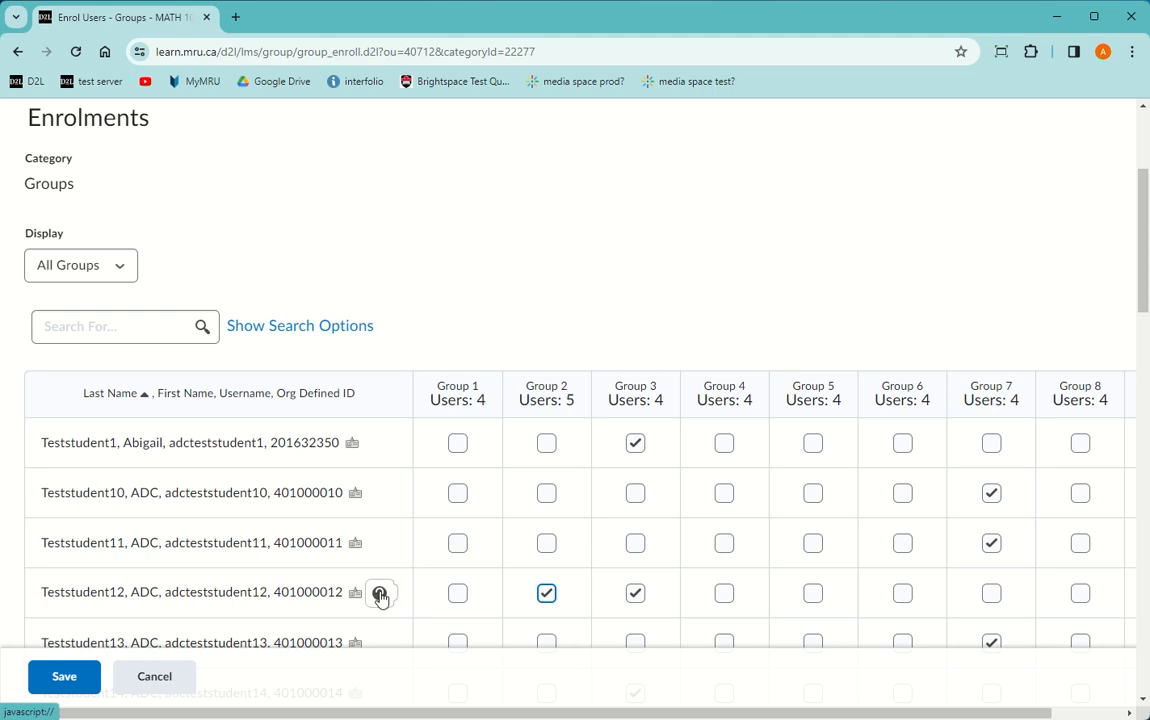
{"action": "left_click", "coordinate": [546, 594]}
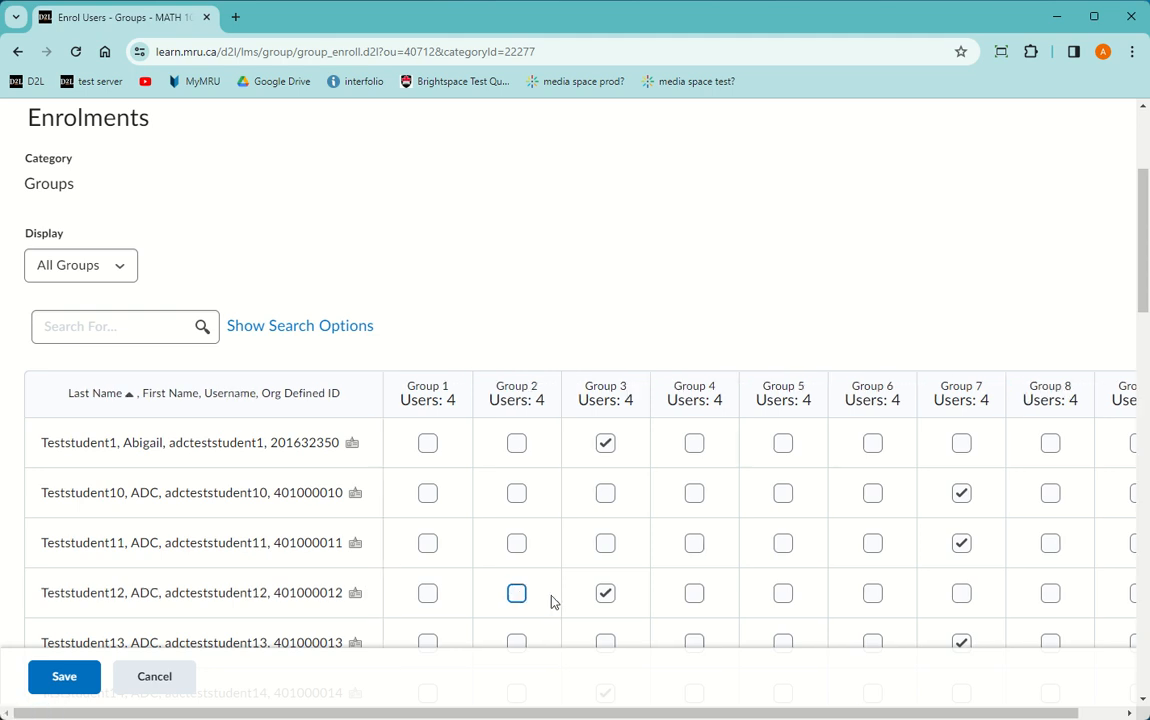
{"action": "left_click", "coordinate": [605, 593]}
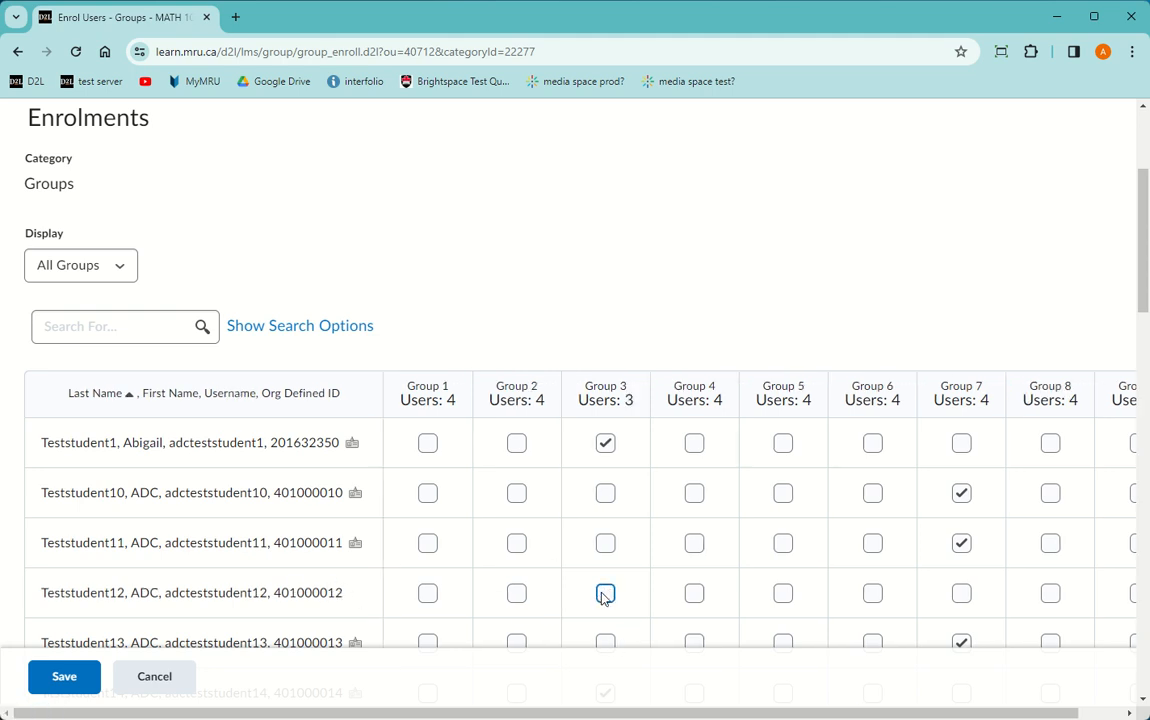
{"action": "left_click", "coordinate": [605, 593]}
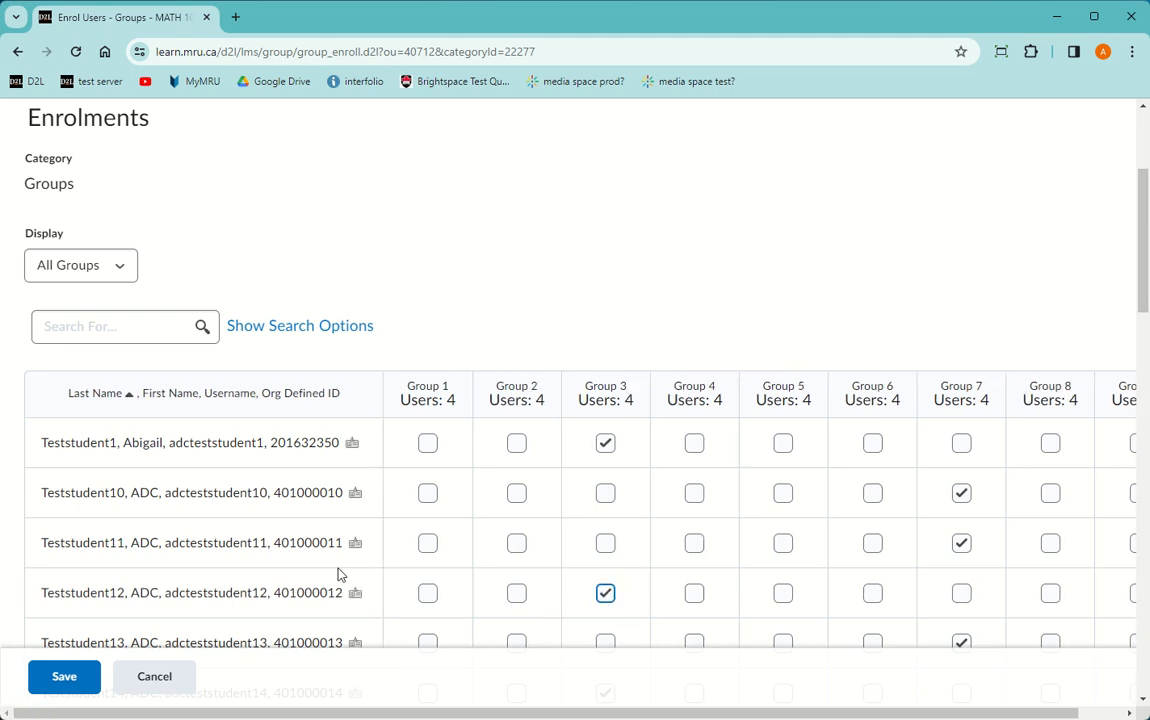
- Save the group enrolments and check the actions available for the Groups category
{"action": "left_click", "coordinate": [90, 677]}
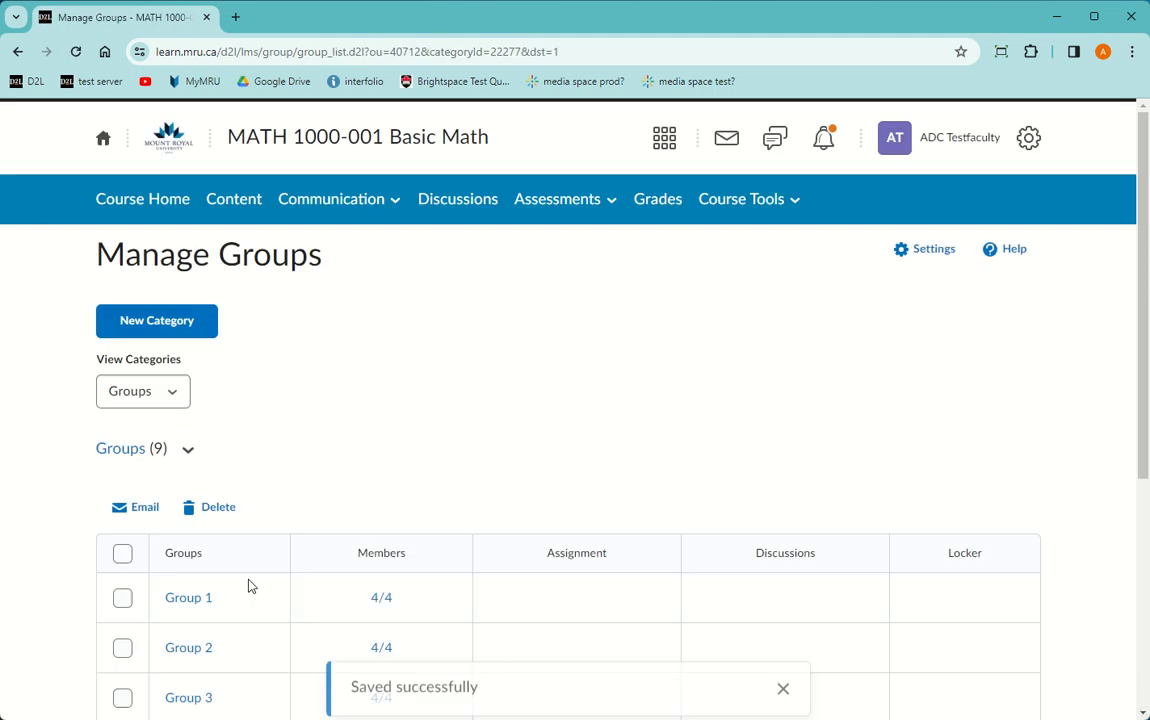
{"action": "scroll", "coordinate": [285, 568], "scroll_direction": "down", "scroll_amount": 4}
{"action": "scroll", "coordinate": [285, 566], "scroll_direction": "up", "scroll_amount": 5}
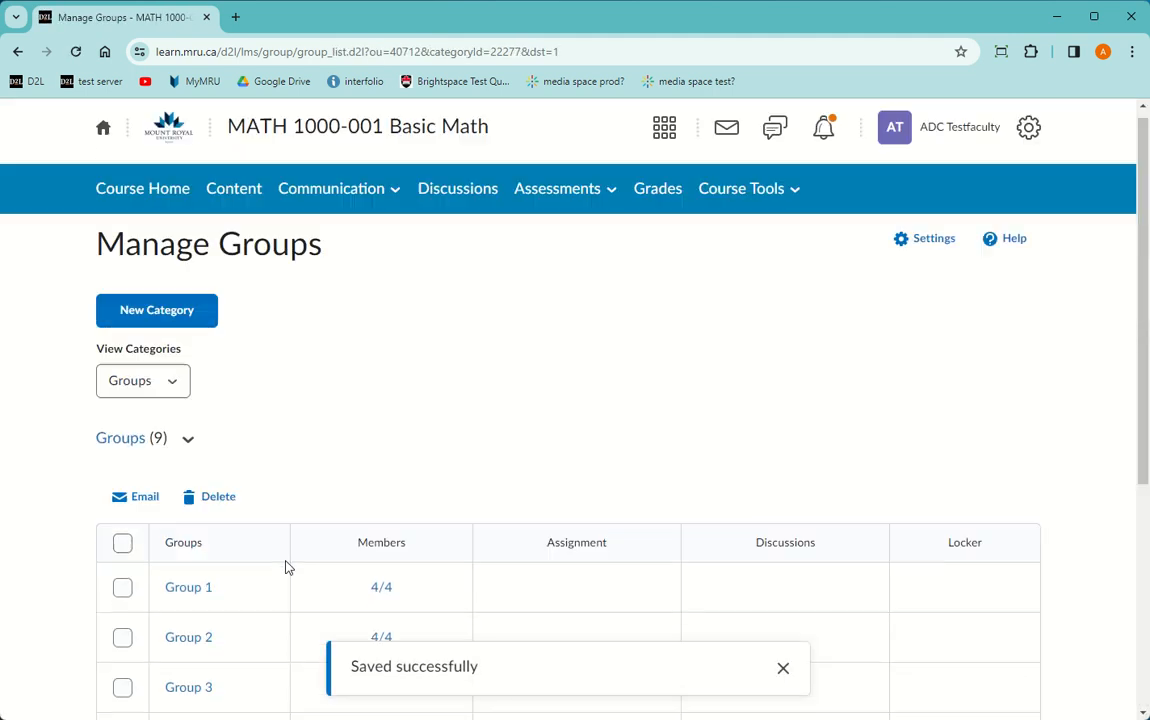
{"action": "left_click", "coordinate": [200, 462]}
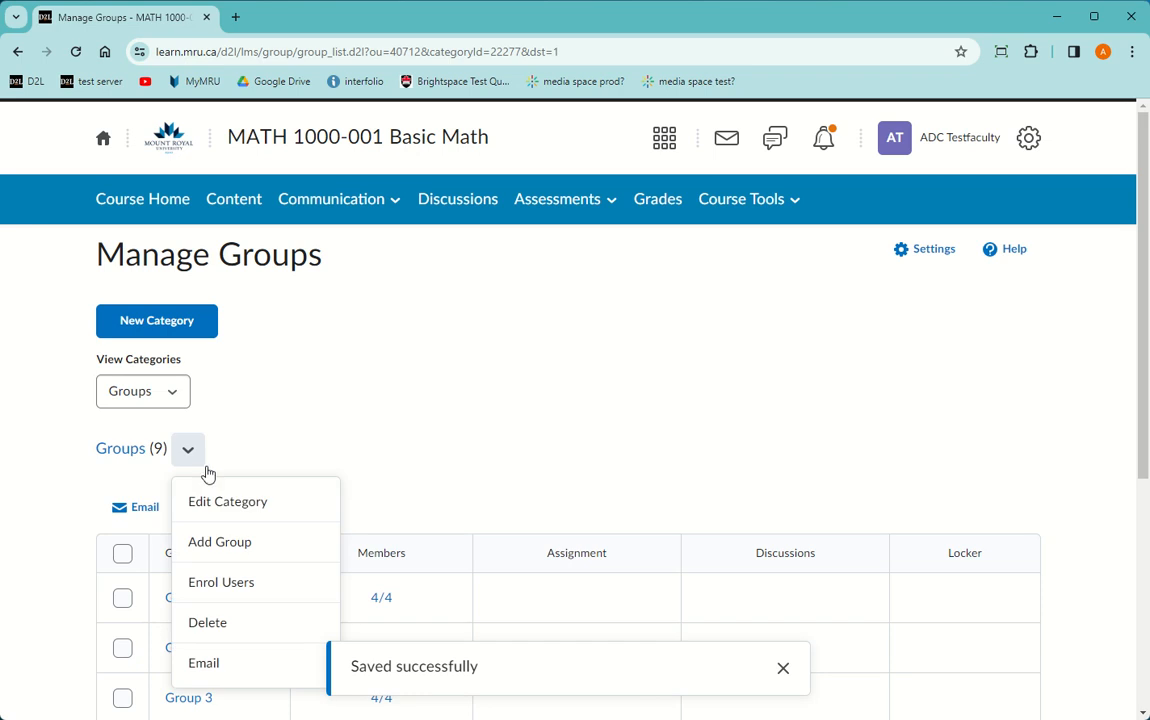
{"action": "left_click", "coordinate": [449, 488]}
- Open Group 9 for editing to view its settings, and leave without saving
{"action": "scroll", "coordinate": [447, 493], "scroll_direction": "down", "scroll_amount": 4}
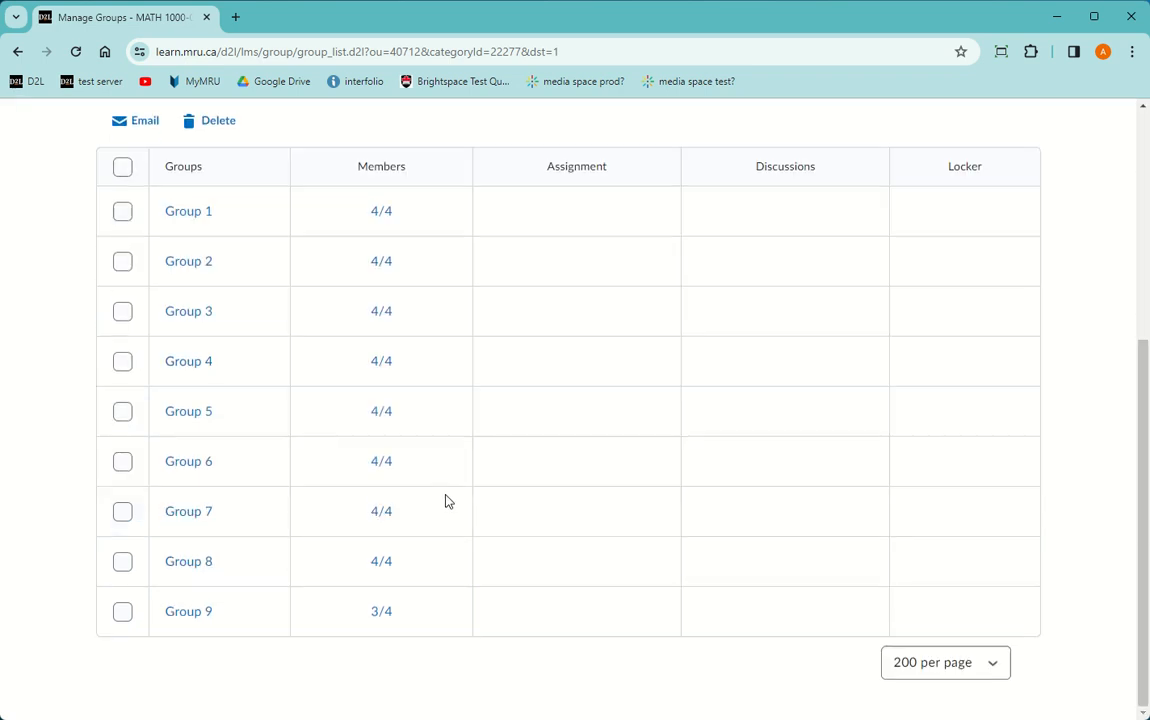
{"action": "left_click", "coordinate": [196, 613]}
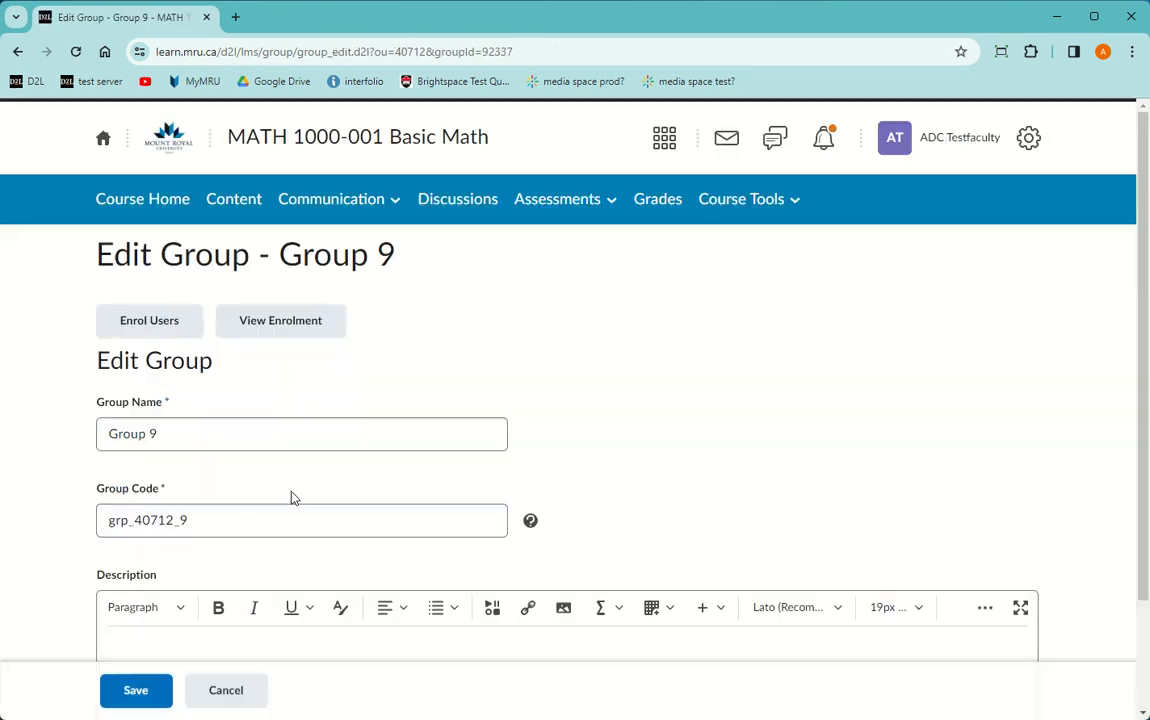
{"action": "left_click", "coordinate": [234, 694]}
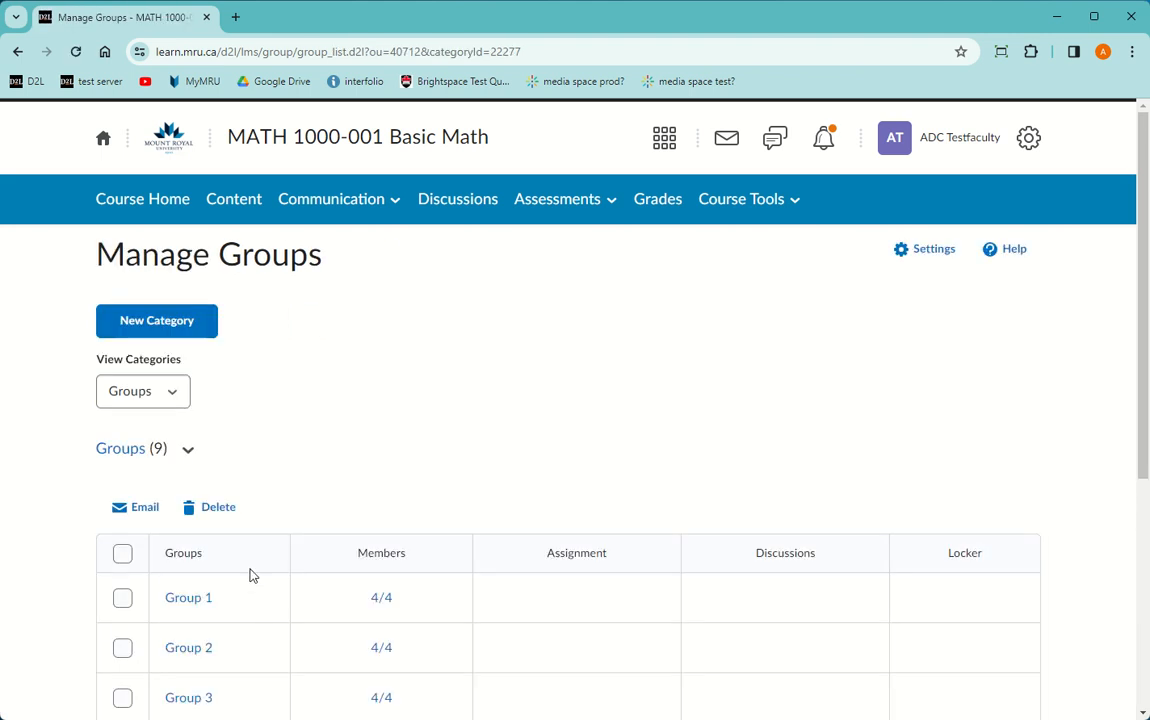
- Select Group 9 in the group list to try out group selection, without applying an action to it
{"action": "scroll", "coordinate": [140, 632], "scroll_direction": "down", "scroll_amount": 3}
{"action": "scroll", "coordinate": [130, 628], "scroll_direction": "down", "scroll_amount": 2}
{"action": "left_click", "coordinate": [123, 611]}
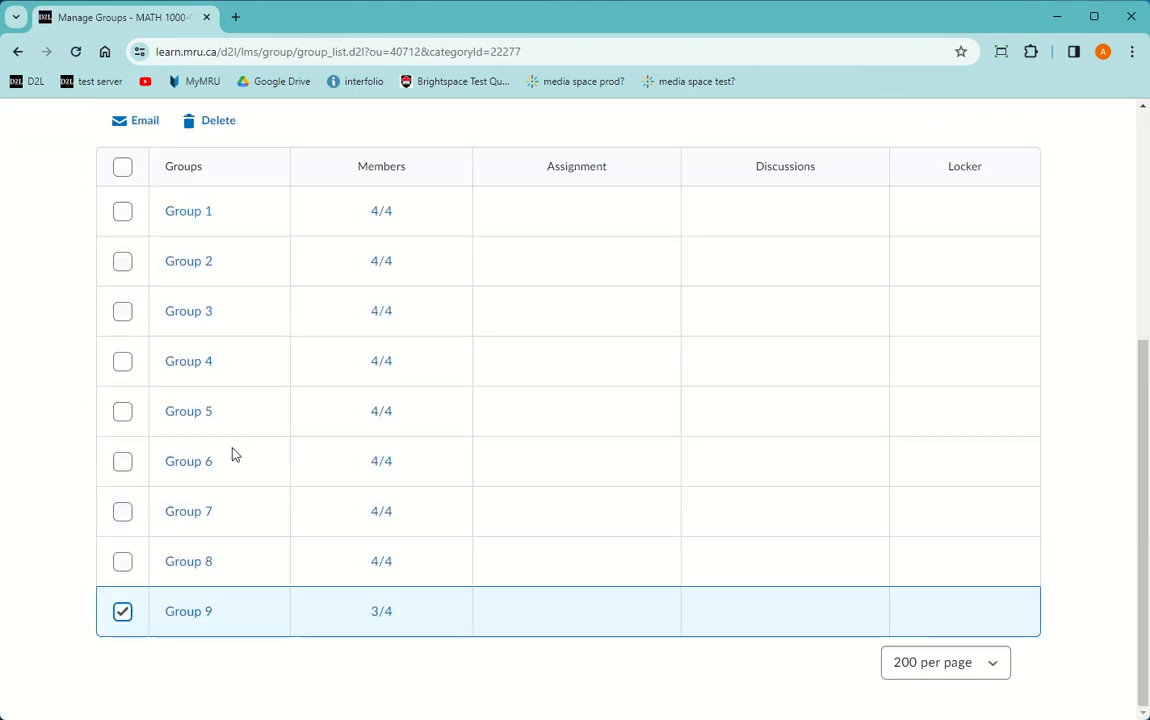
{"action": "scroll", "coordinate": [227, 386], "scroll_direction": "up", "scroll_amount": 3}
{"action": "scroll", "coordinate": [126, 675], "scroll_direction": "down", "scroll_amount": 3}
{"action": "scroll", "coordinate": [318, 543], "scroll_direction": "up", "scroll_amount": 5}
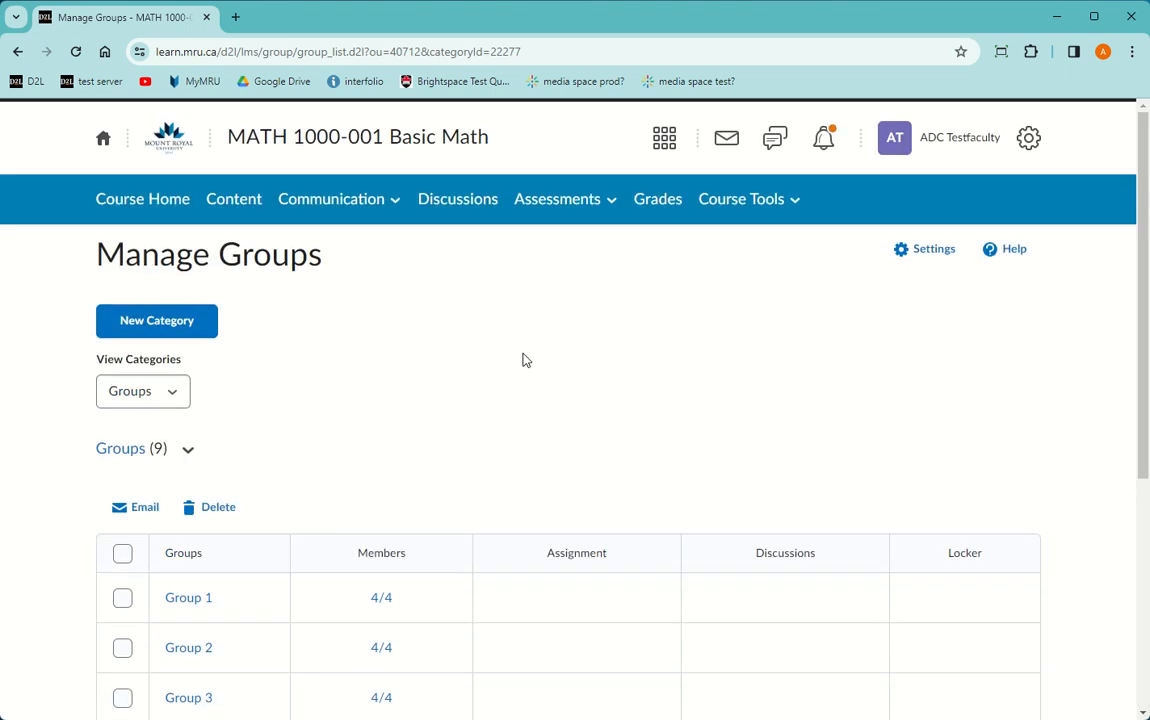
- Create a new assignment in the course and name it "Group Assignment"
{"action": "left_click", "coordinate": [578, 207]}
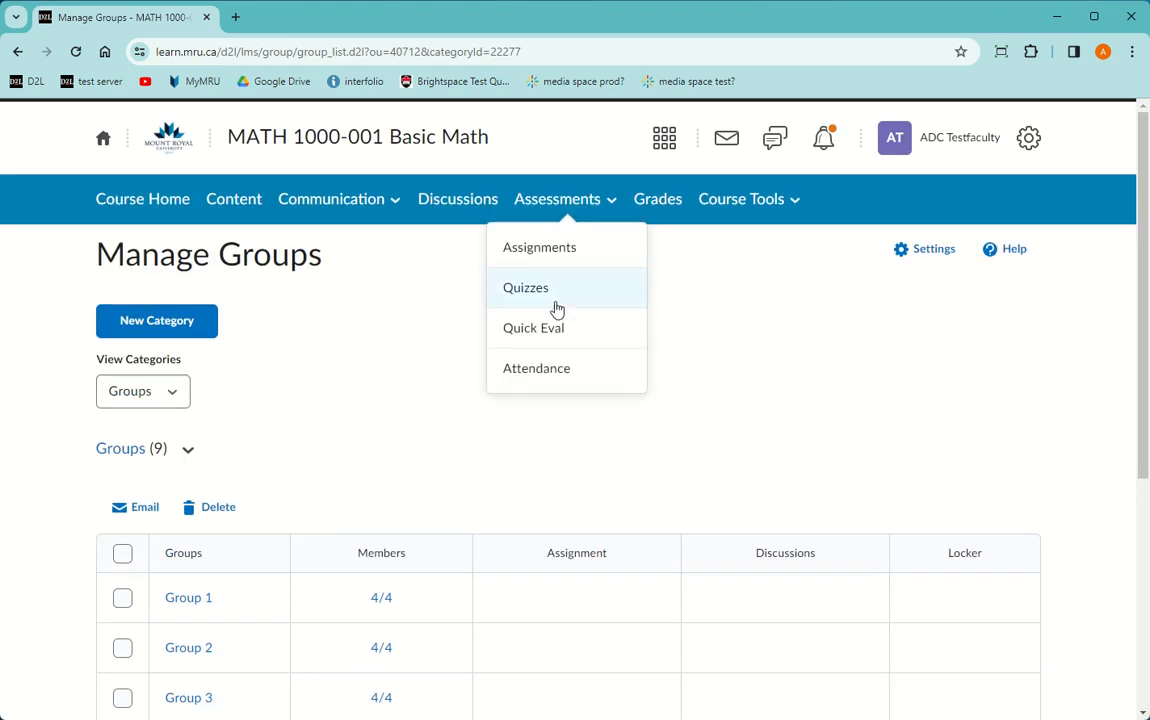
{"action": "left_click", "coordinate": [551, 268]}
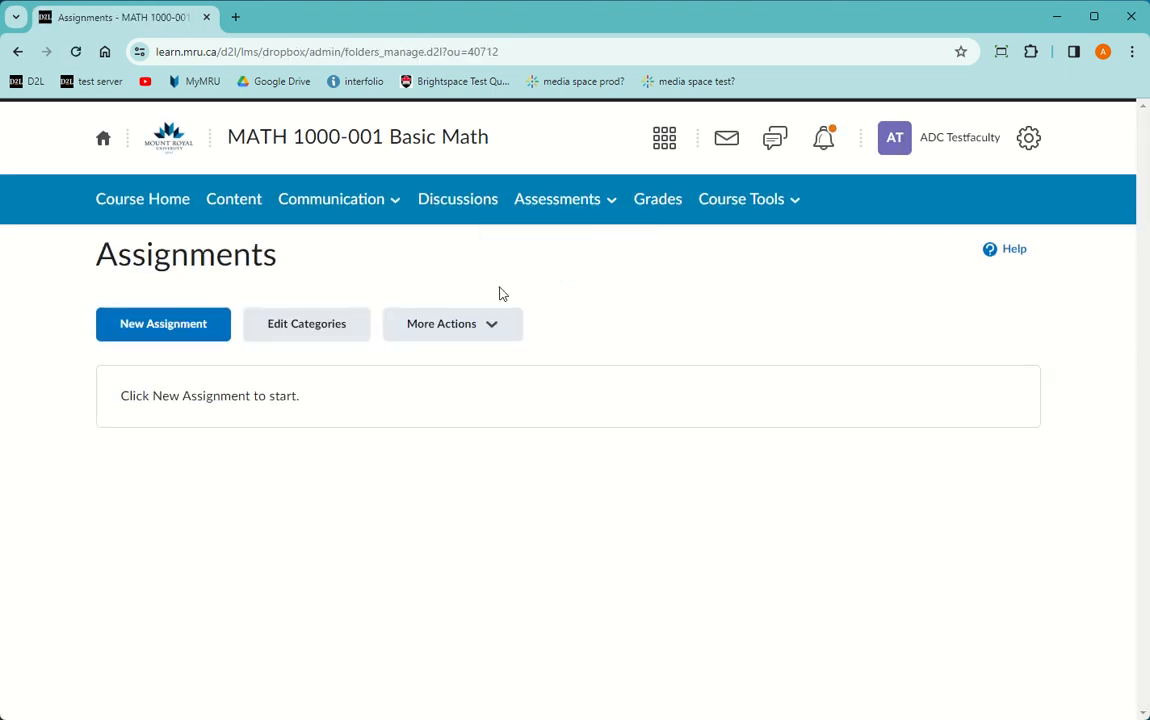
{"action": "left_click", "coordinate": [165, 326]}
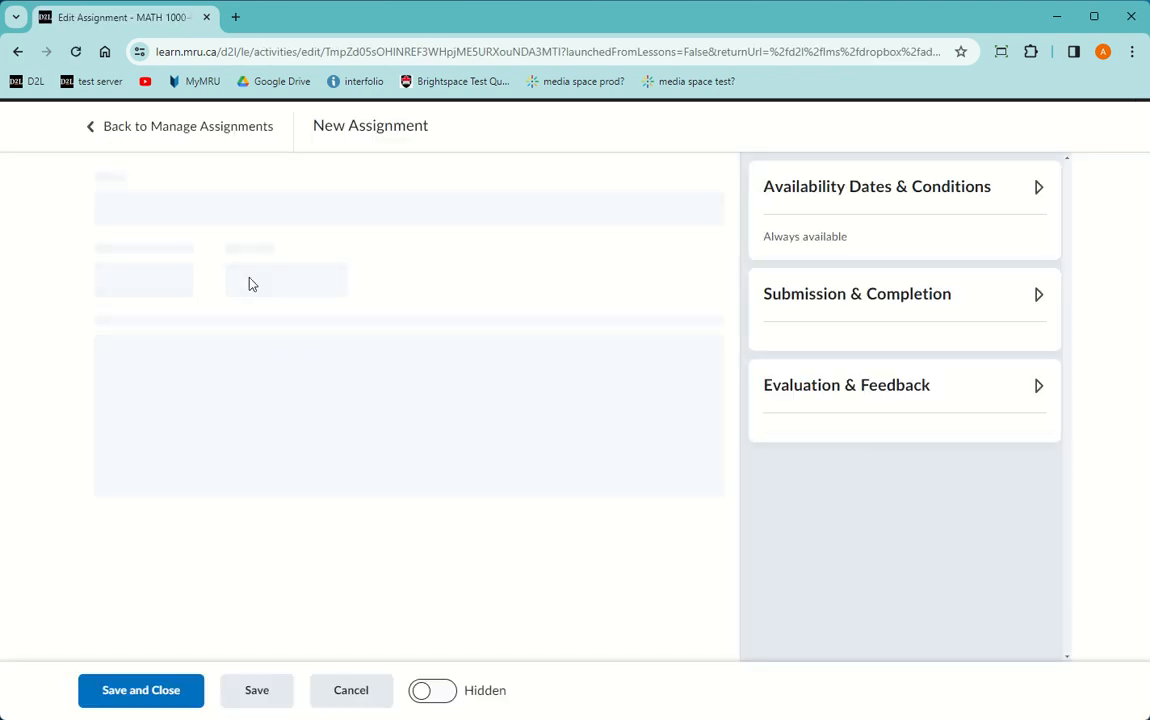
{"action": "left_click_drag", "start_coordinate": [210, 209], "coordinate": [106, 208]}
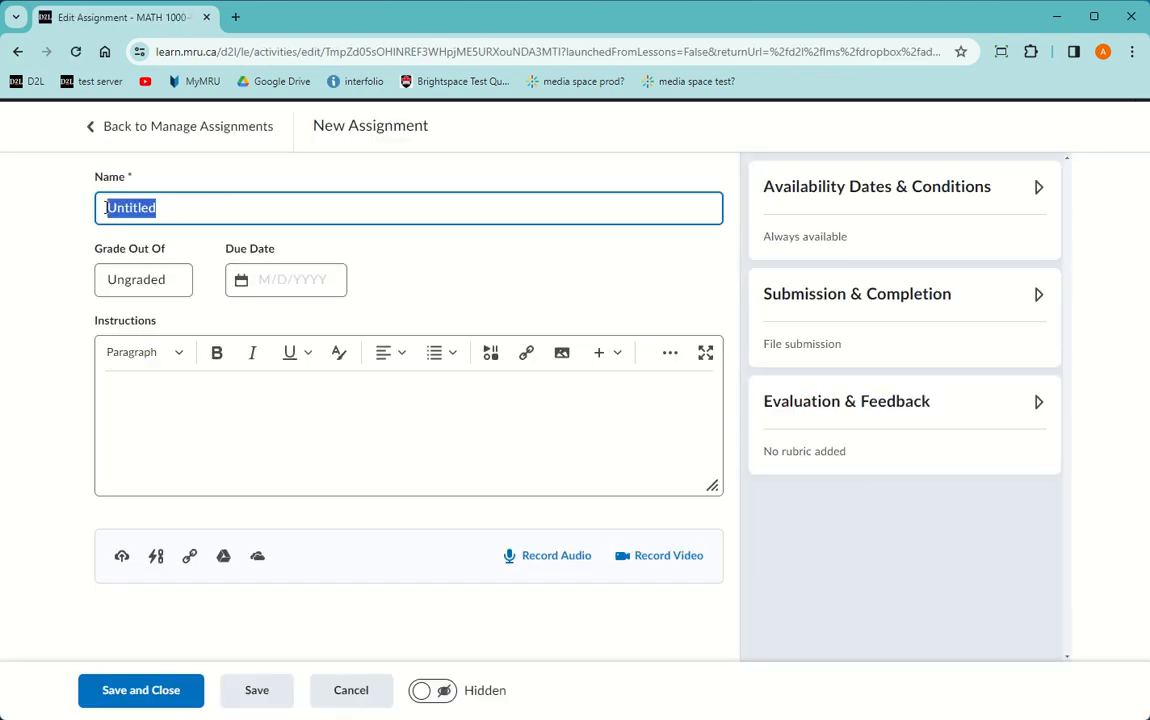
{"action": "type", "text": "Group Assi"}
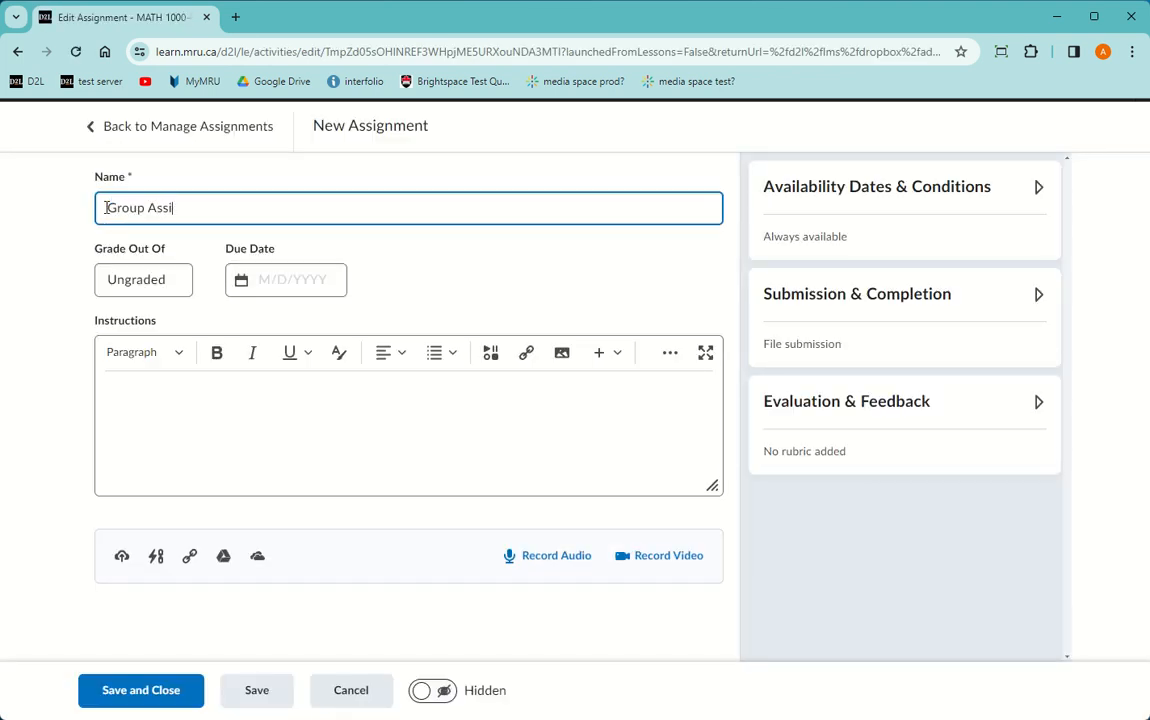
{"action": "type", "text": "gnment"}
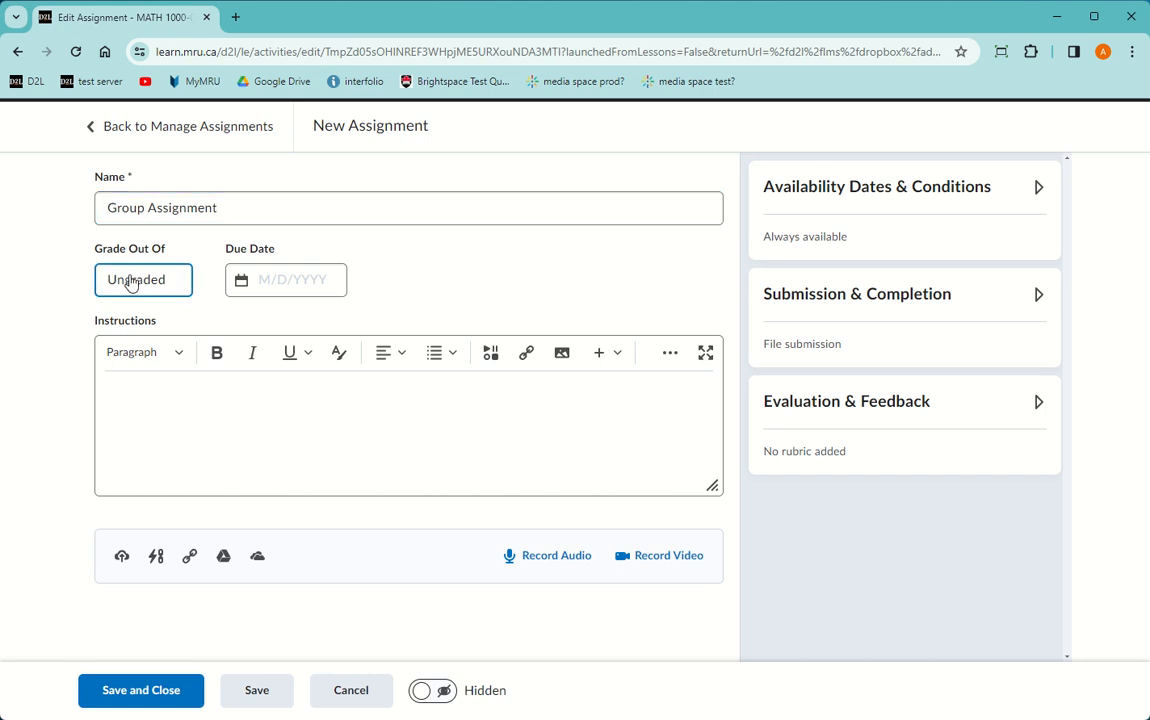
- Grade the assignment out of 100 points and set its due date to 2/21/2024
{"action": "left_click", "coordinate": [129, 279]}
{"action": "type", "text": "100"}
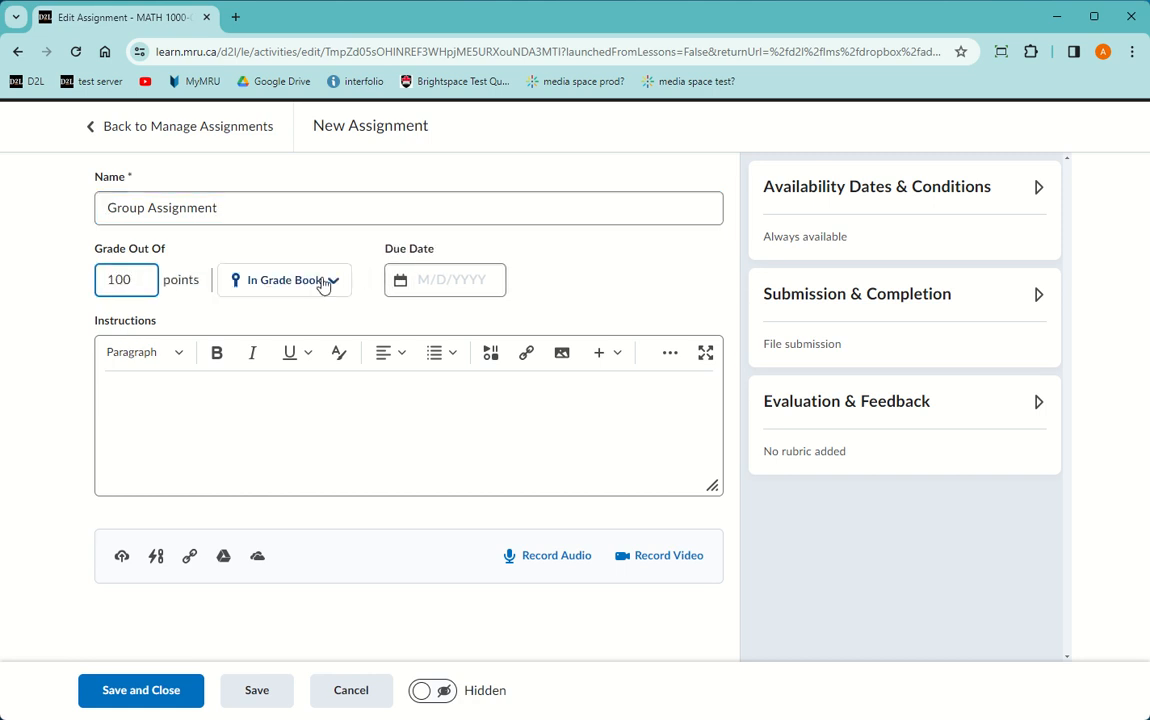
{"action": "left_click", "coordinate": [415, 282]}
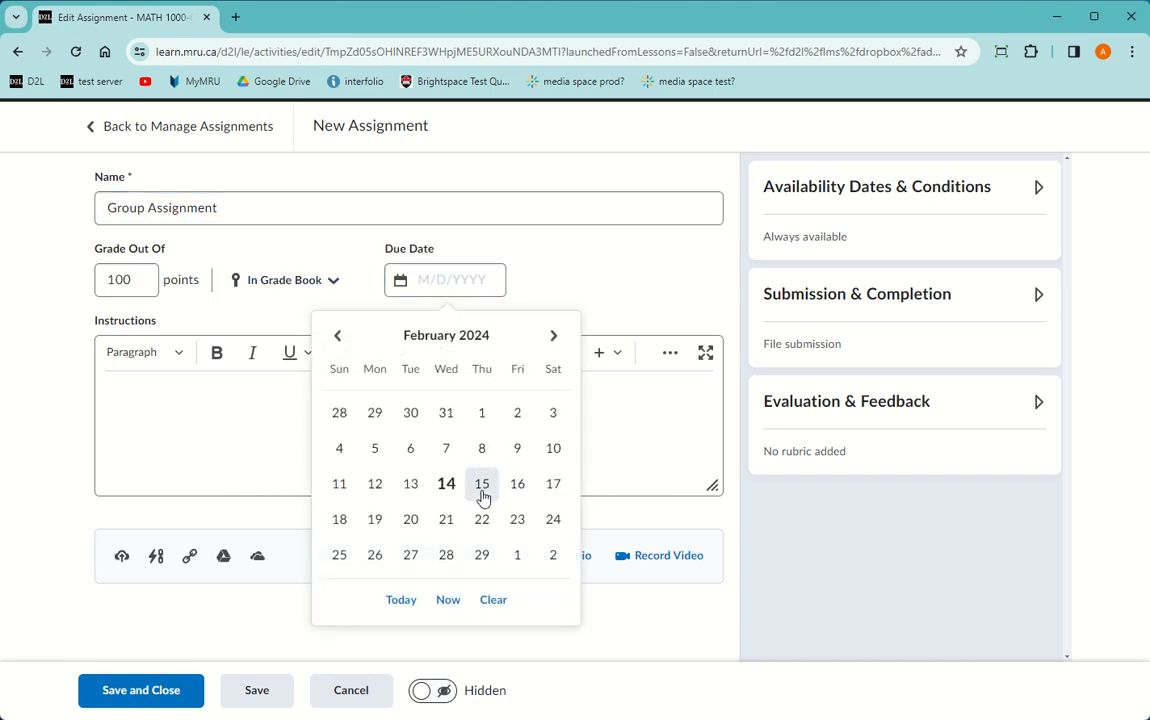
{"action": "left_click", "coordinate": [449, 522]}
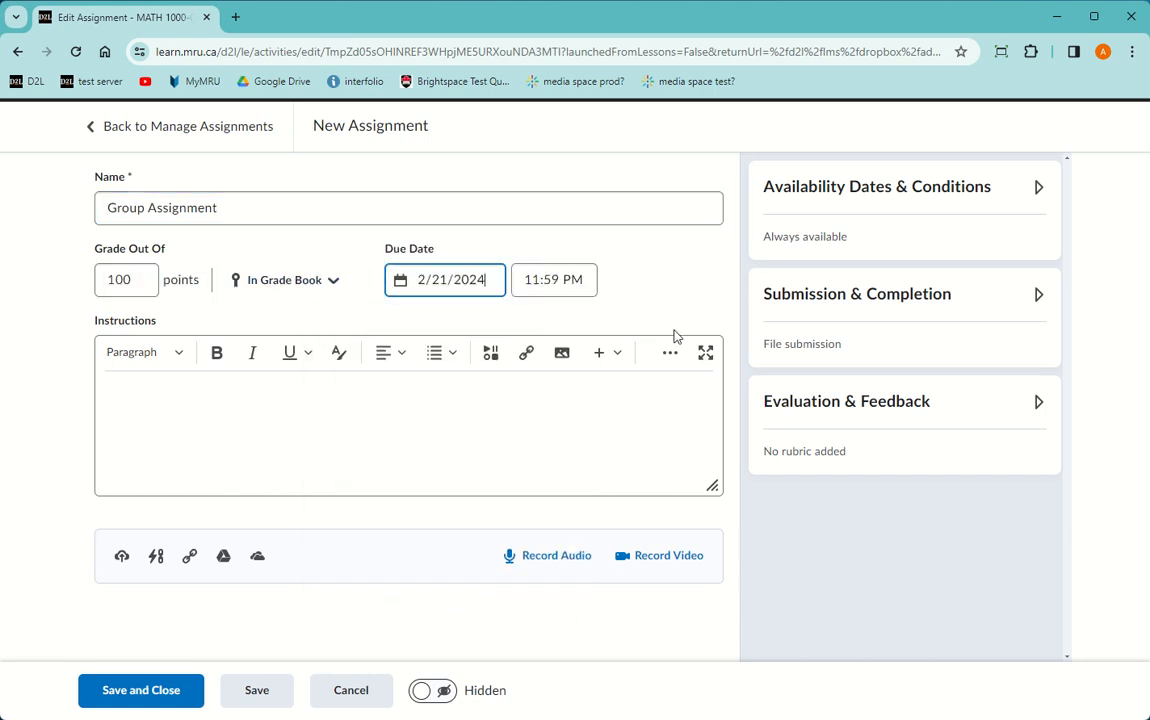
- Set the assignment's availability start to 2/15/2024 at 10:00 AM
{"action": "left_click", "coordinate": [850, 190]}
{"action": "left_click", "coordinate": [835, 268]}
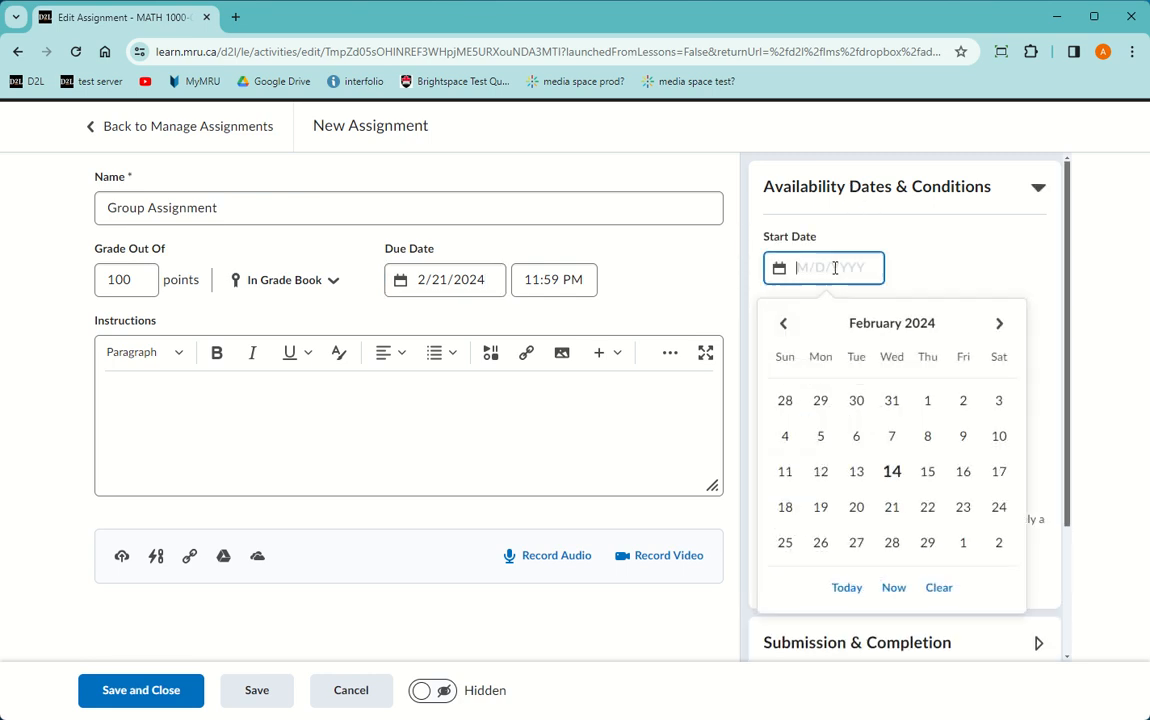
{"action": "left_click", "coordinate": [929, 474]}
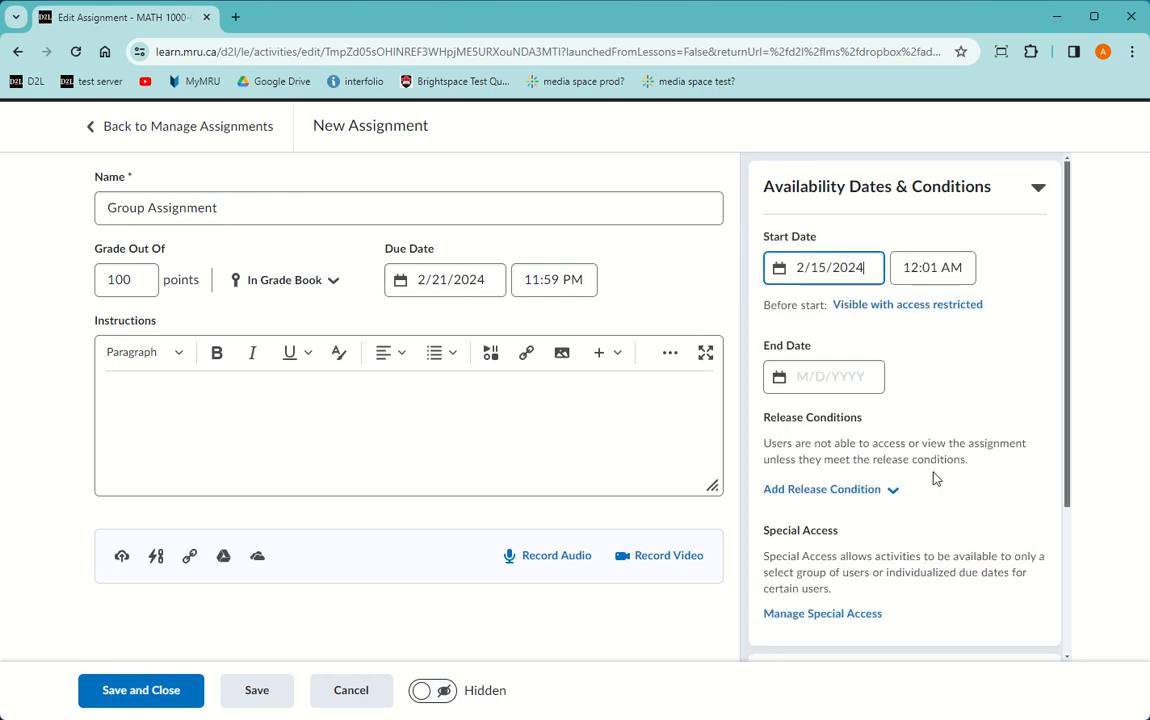
{"action": "left_click", "coordinate": [905, 268]}
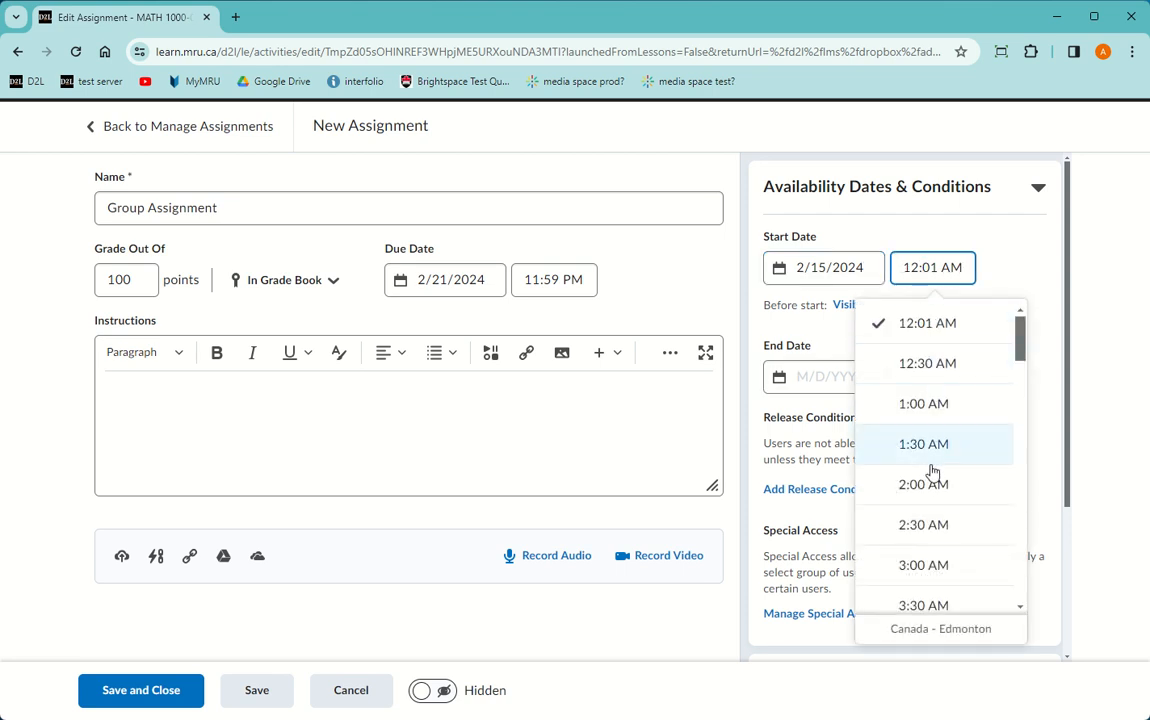
{"action": "scroll", "coordinate": [1006, 480], "scroll_direction": "down", "scroll_amount": 6}
{"action": "left_click", "coordinate": [960, 486]}
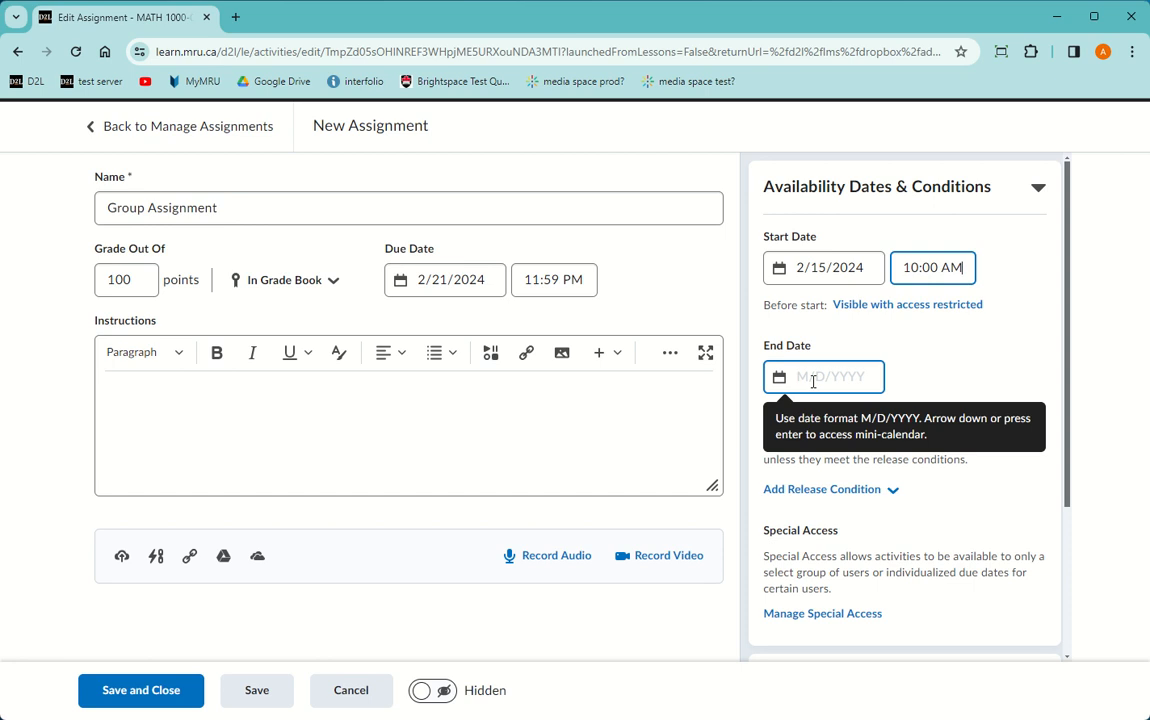
- Set the assignment's availability end date to 2/21/2024, the same day as the due date
{"action": "left_click", "coordinate": [435, 268]}
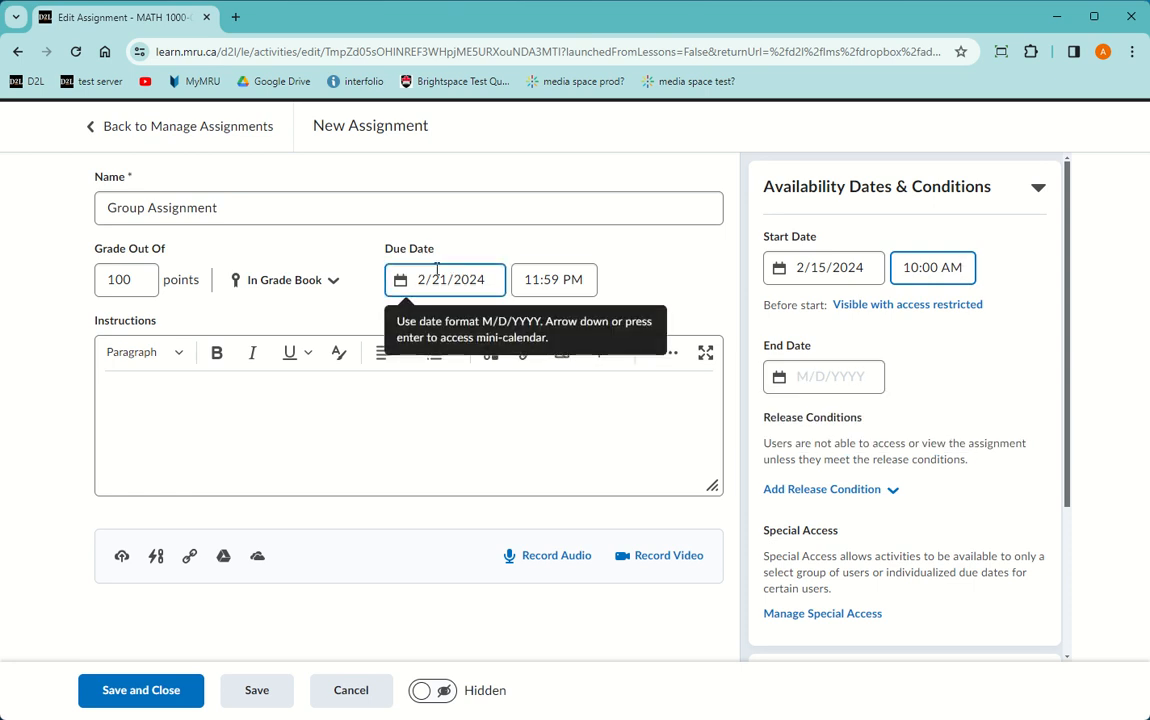
{"action": "left_click", "coordinate": [797, 376]}
{"action": "left_click", "coordinate": [886, 615]}
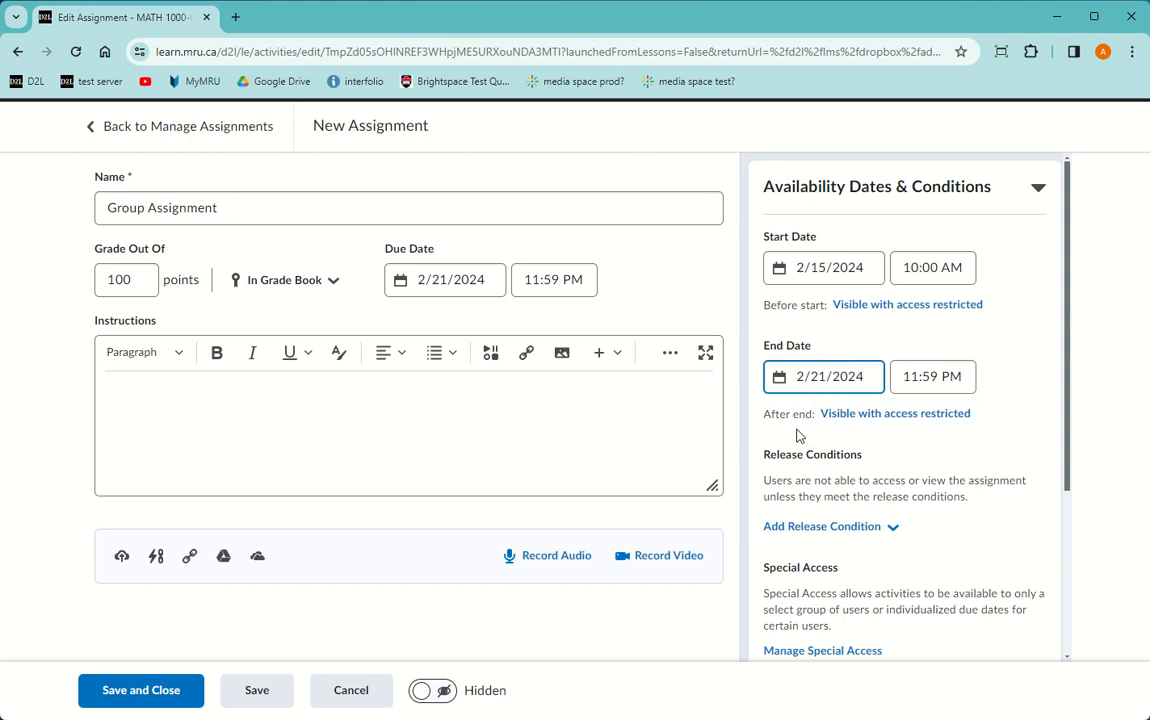
{"action": "scroll", "coordinate": [798, 436], "scroll_direction": "down", "scroll_amount": 2}
{"action": "scroll", "coordinate": [798, 436], "scroll_direction": "up", "scroll_amount": 2}
- Enter "sample instruction" as the assignment's instructions
{"action": "left_click", "coordinate": [294, 406]}
{"action": "type", "text": "s"}
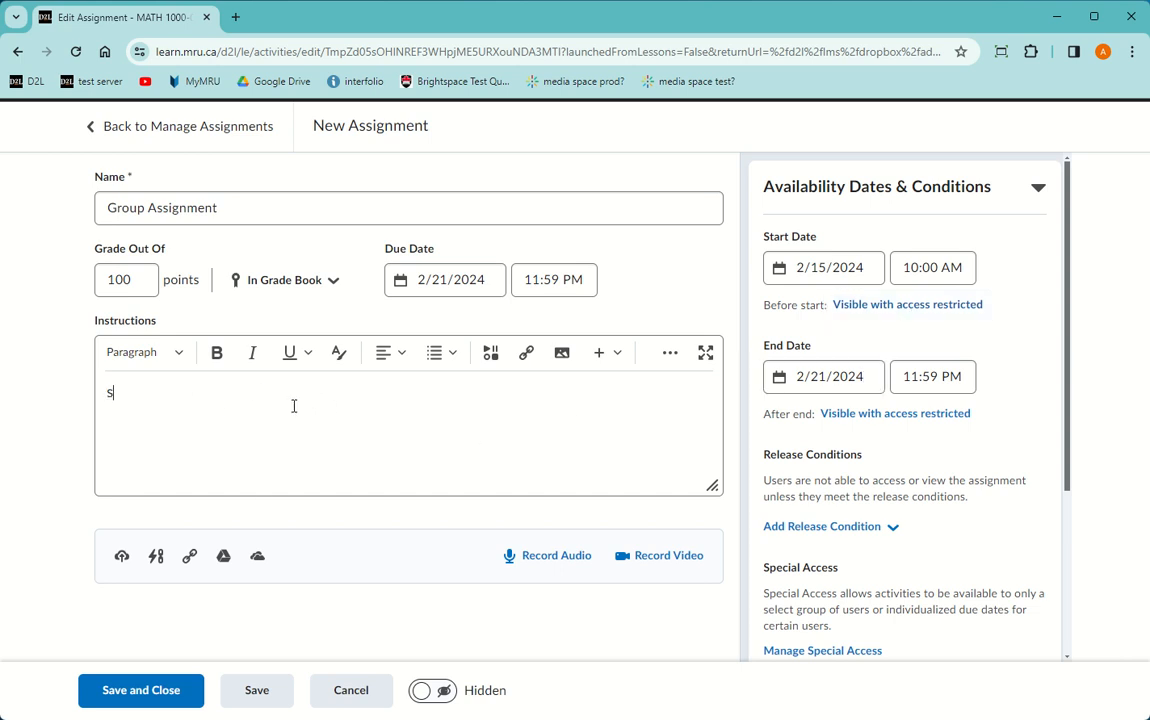
{"action": "type", "text": "ample instruction"}
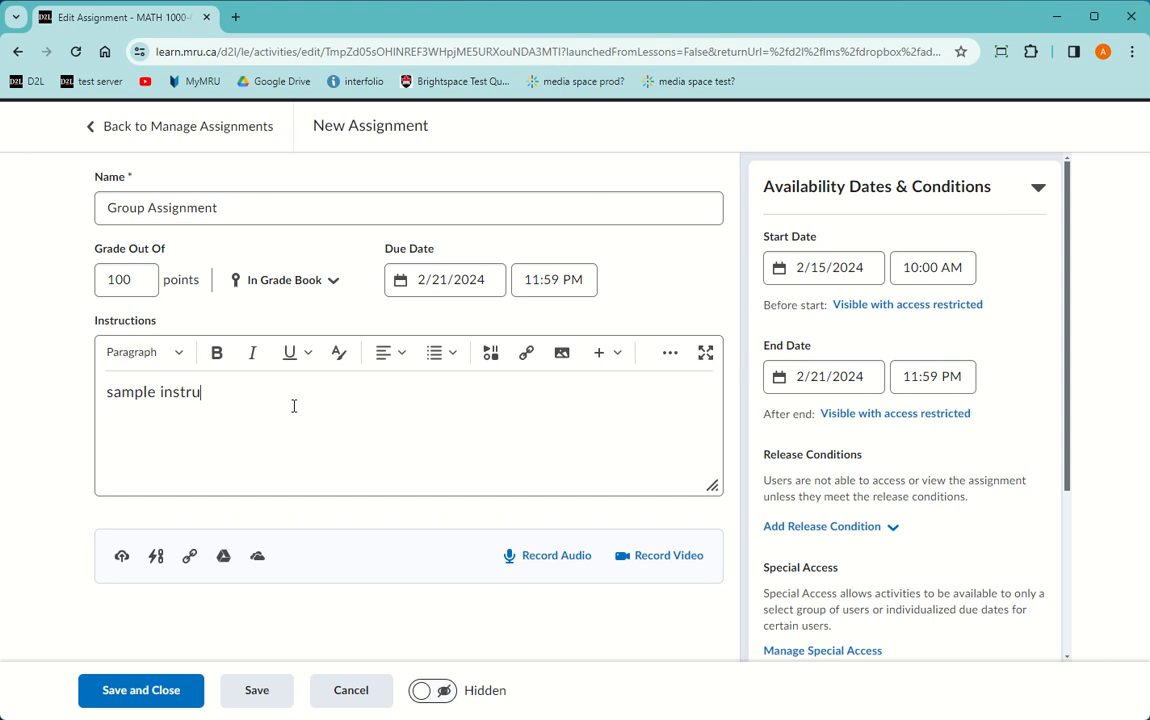
- View the options for how the assignment appears before its start date, and leave without changing them
{"action": "left_click", "coordinate": [893, 305]}
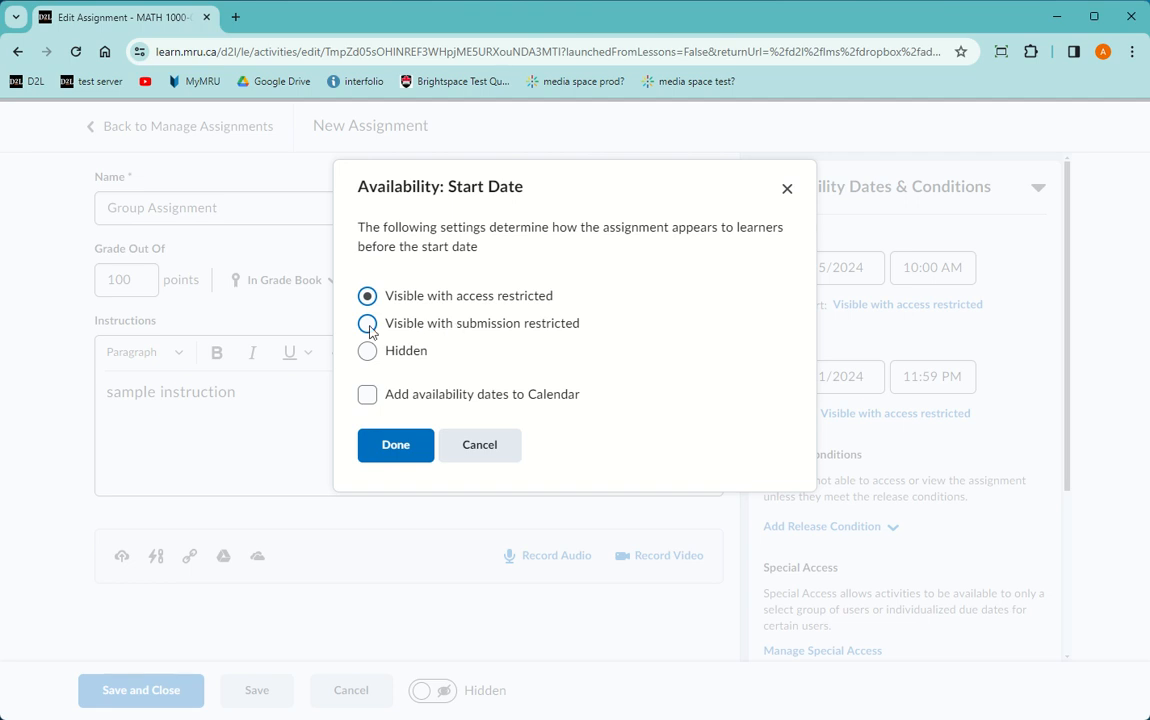
{"action": "left_click", "coordinate": [480, 448]}
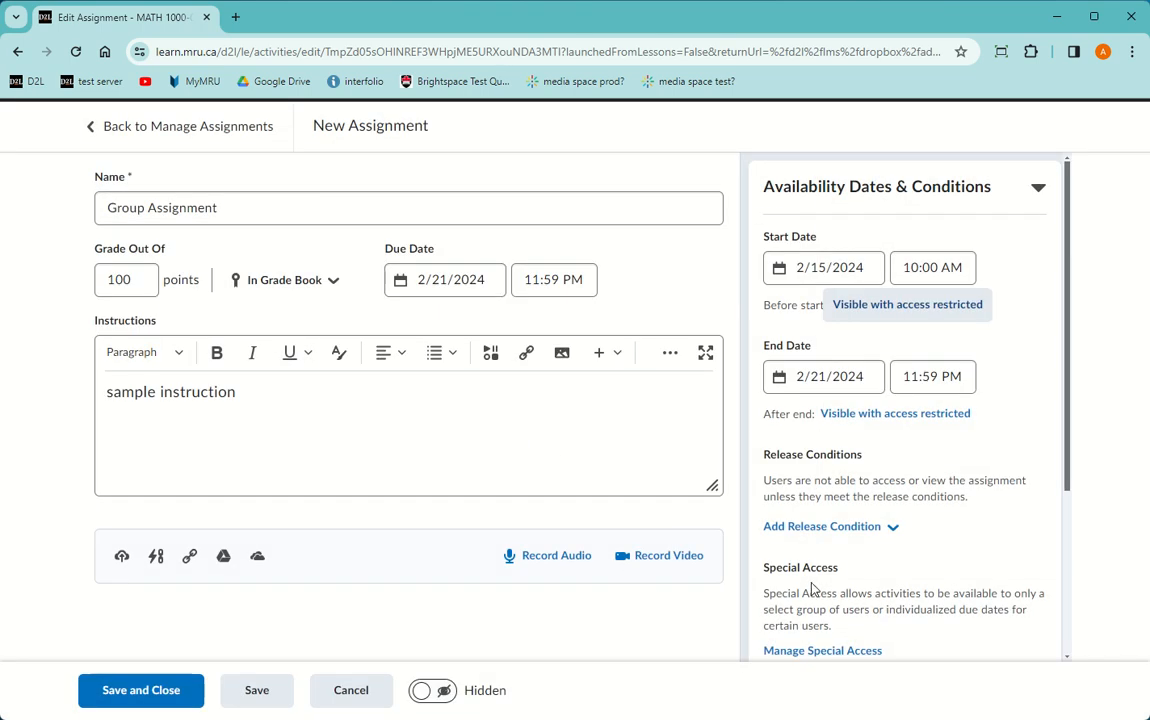
- Make it a Group Assignment under the submission settings, using the Groups category
{"action": "scroll", "coordinate": [816, 583], "scroll_direction": "down", "scroll_amount": 3}
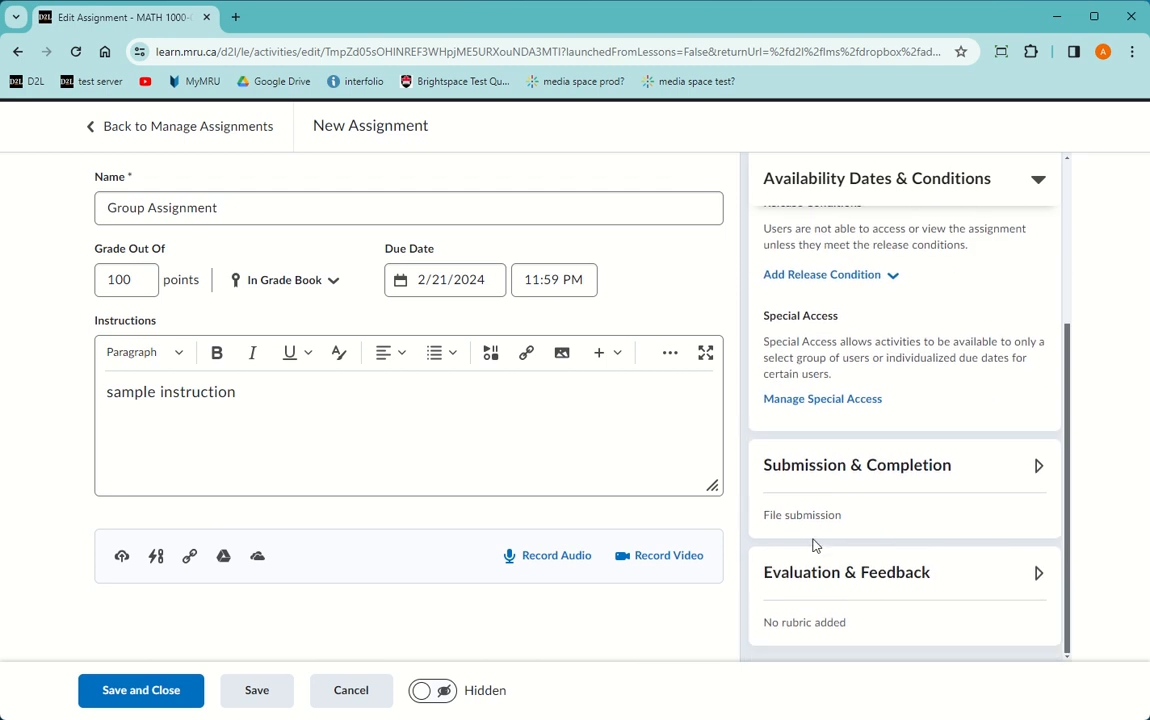
{"action": "left_click", "coordinate": [807, 481]}
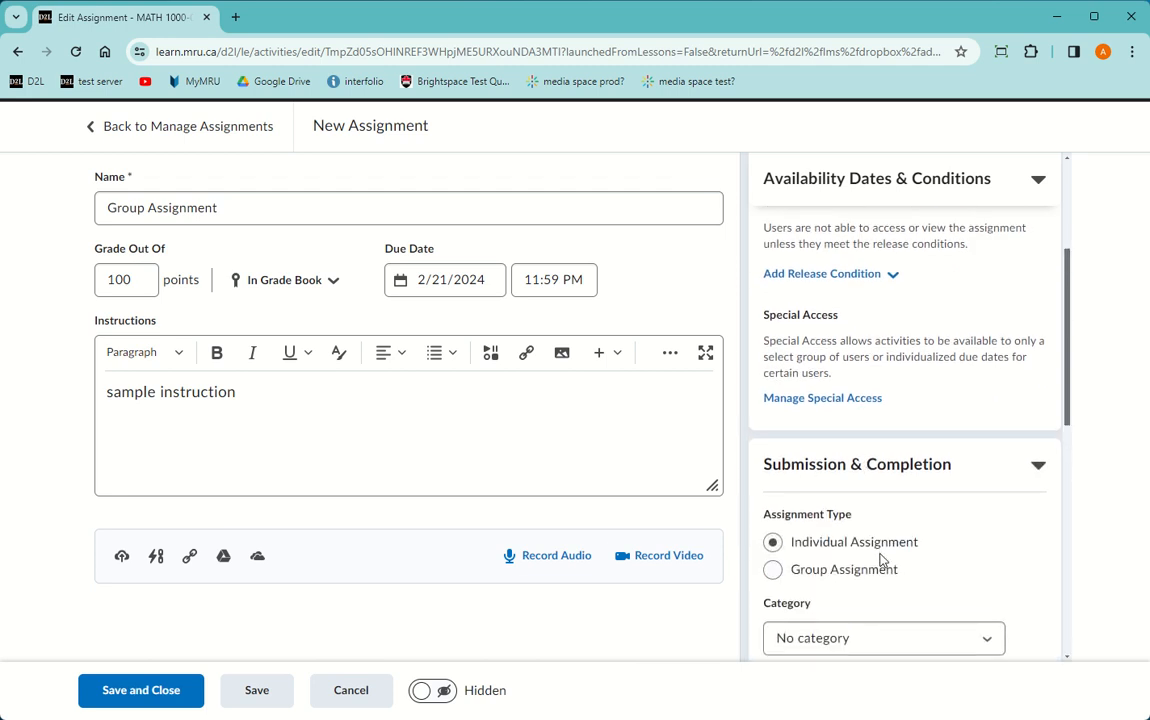
{"action": "scroll", "coordinate": [880, 560], "scroll_direction": "down", "scroll_amount": 3}
{"action": "left_click", "coordinate": [774, 249]}
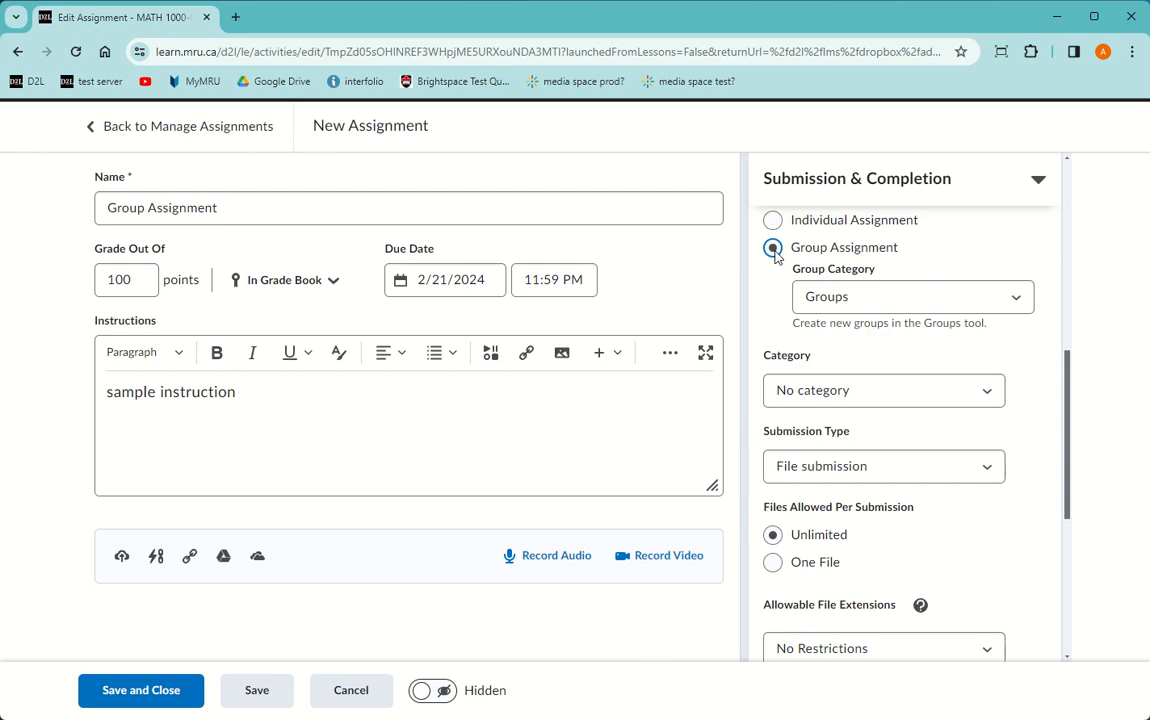
{"action": "left_click", "coordinate": [1020, 302]}
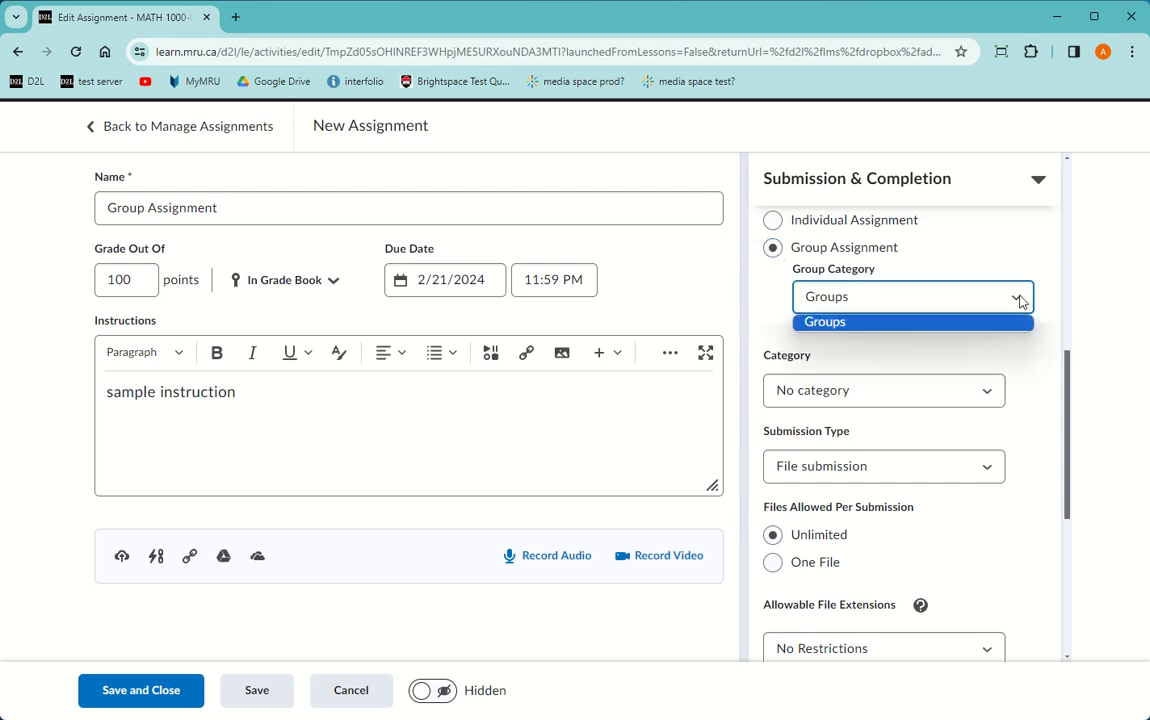
{"action": "left_click", "coordinate": [893, 305]}
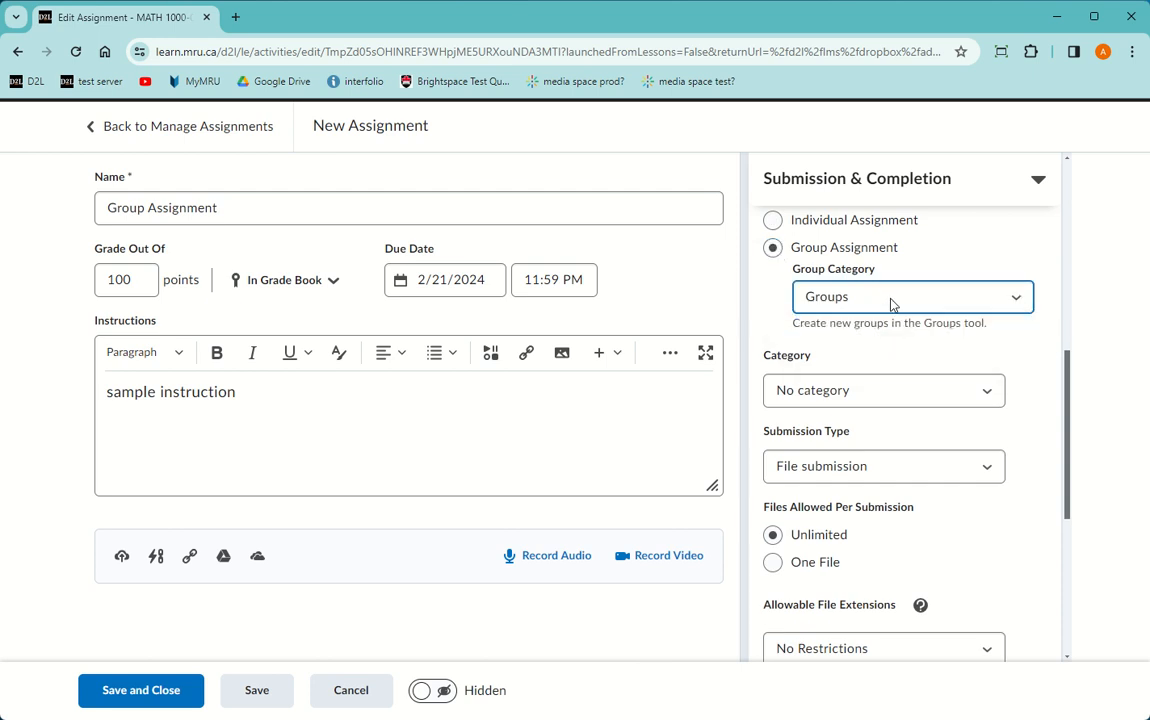
- Review the submission types, file limit, allowed file extensions, submission retention and notification email settings, keeping Unlimited files and All submissions are kept
{"action": "scroll", "coordinate": [925, 358], "scroll_direction": "down", "scroll_amount": 3}
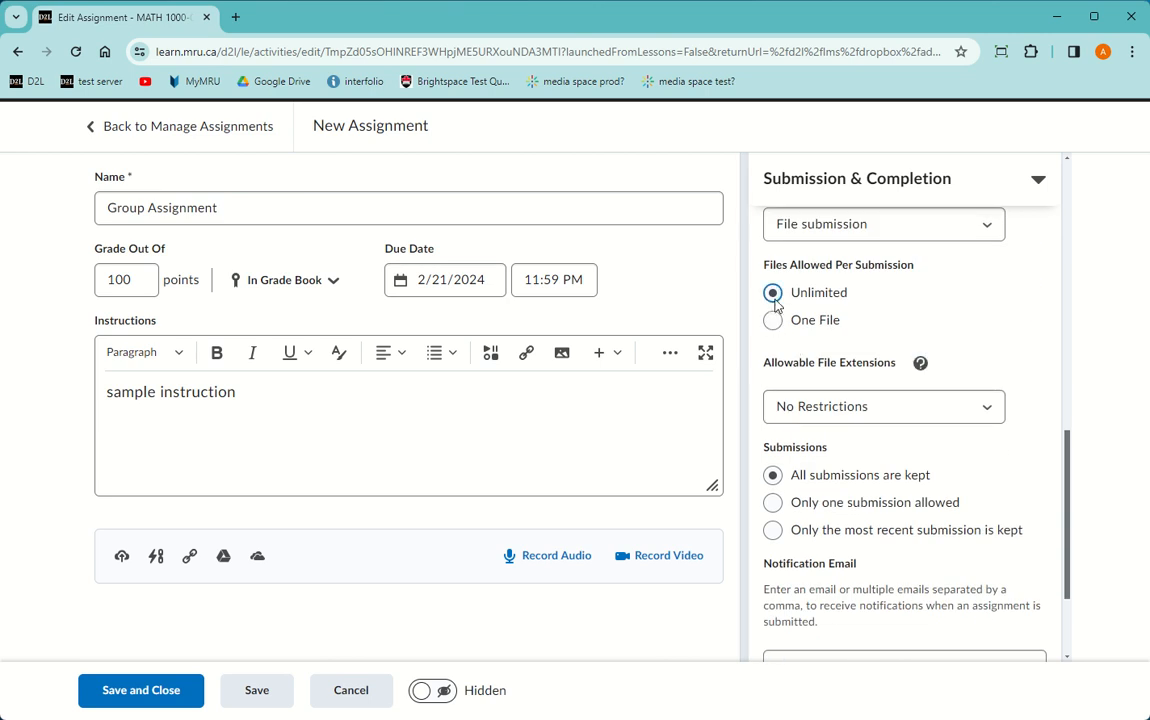
{"action": "left_click", "coordinate": [790, 483]}
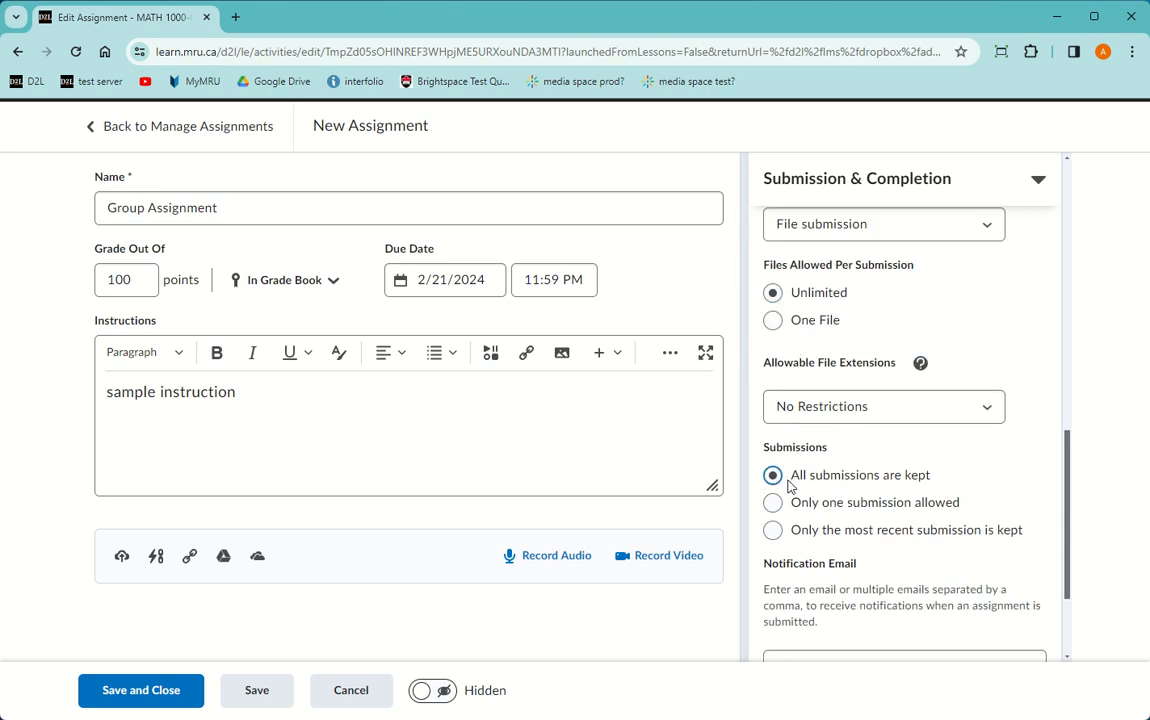
{"action": "left_click", "coordinate": [876, 236]}
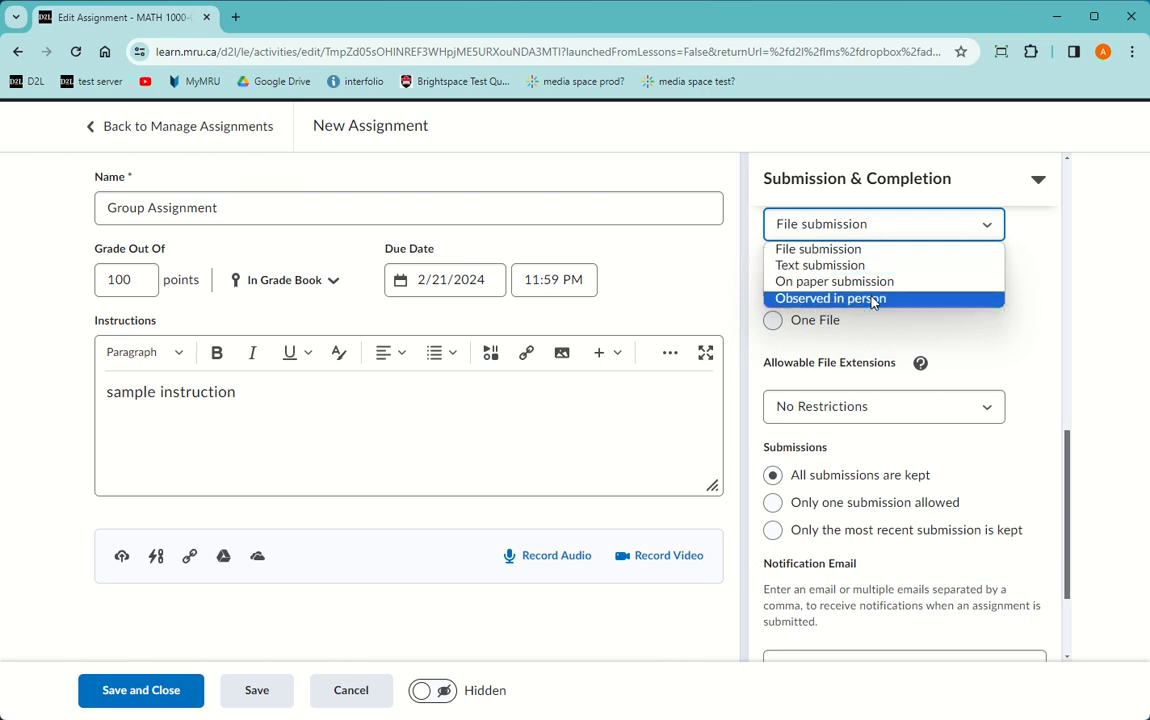
{"action": "left_click", "coordinate": [1043, 238]}
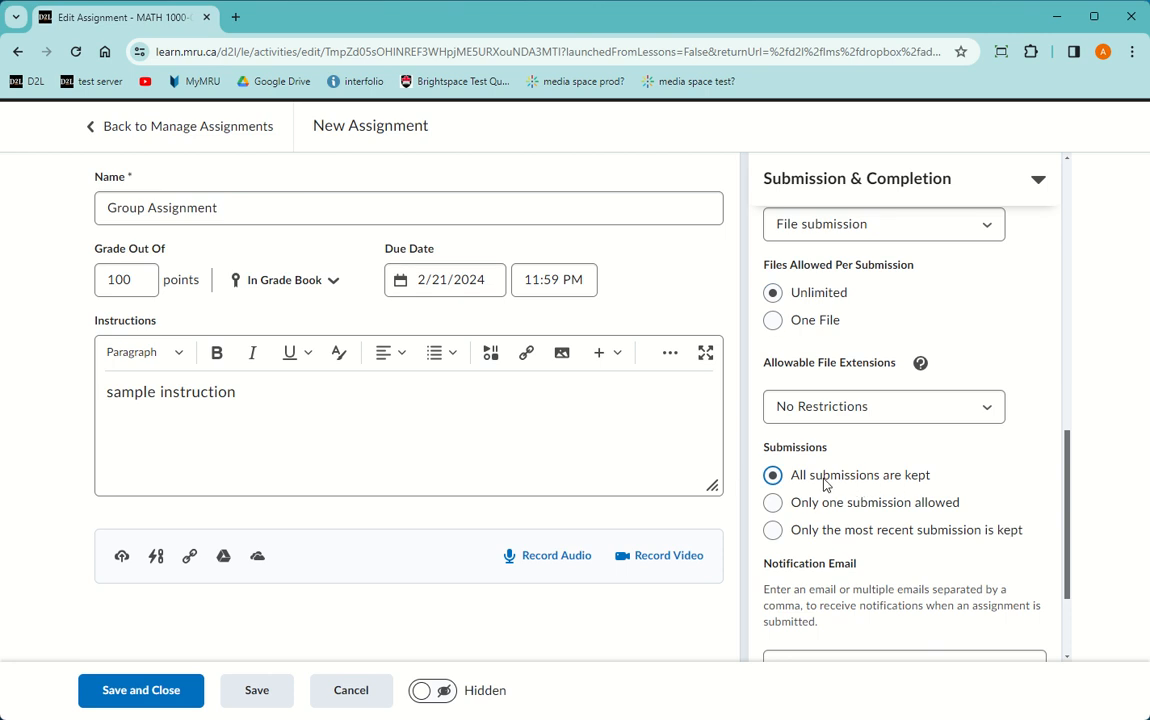
{"action": "left_click", "coordinate": [938, 408]}
{"action": "left_click", "coordinate": [1030, 358]}
{"action": "scroll", "coordinate": [932, 477], "scroll_direction": "down", "scroll_amount": 3}
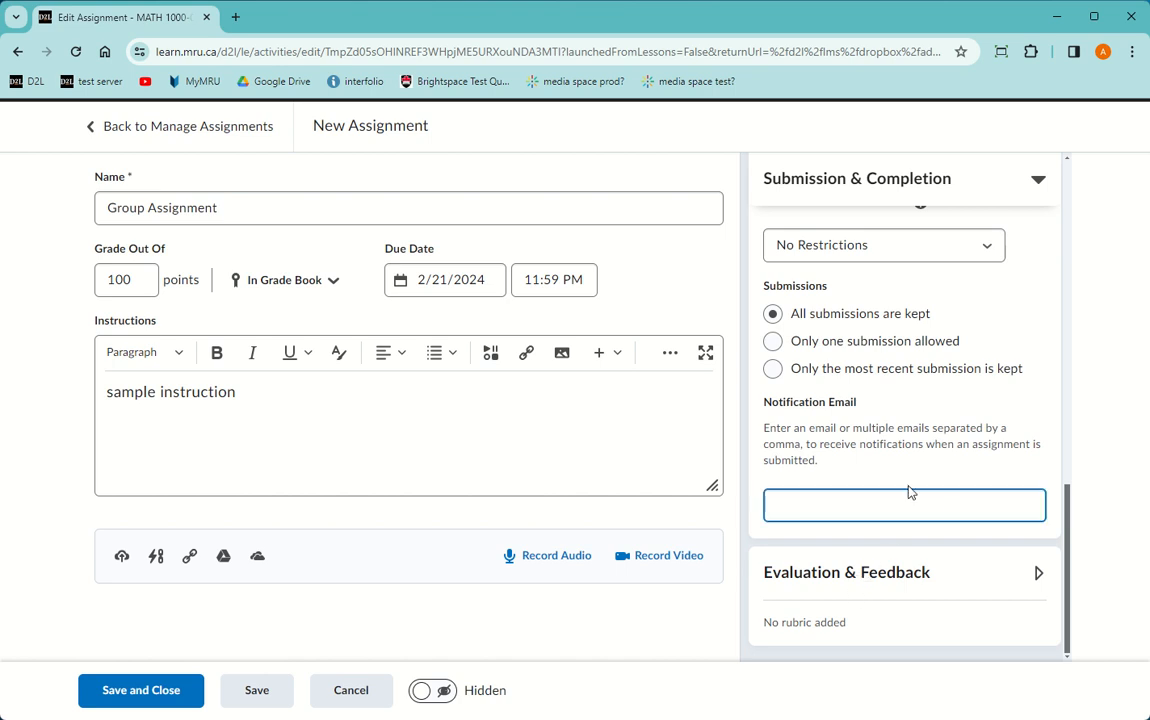
- Make the assignment visible, then save and close it
{"action": "left_click", "coordinate": [434, 702]}
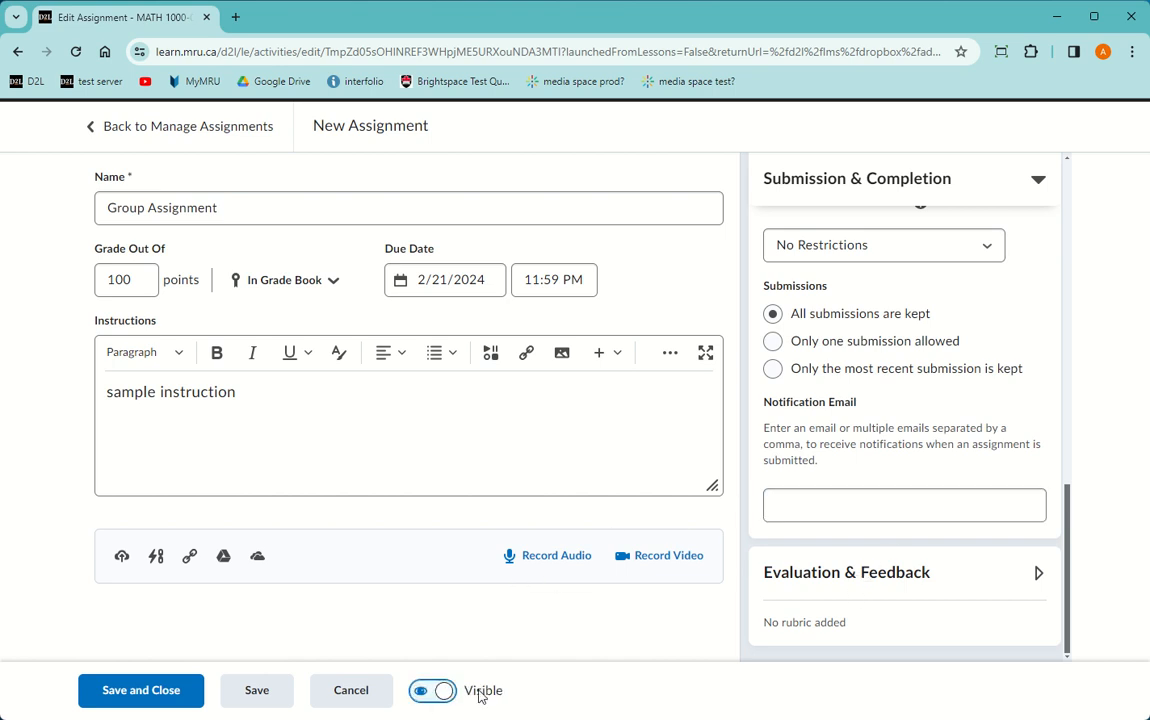
{"action": "scroll", "coordinate": [880, 372], "scroll_direction": "up", "scroll_amount": 10}
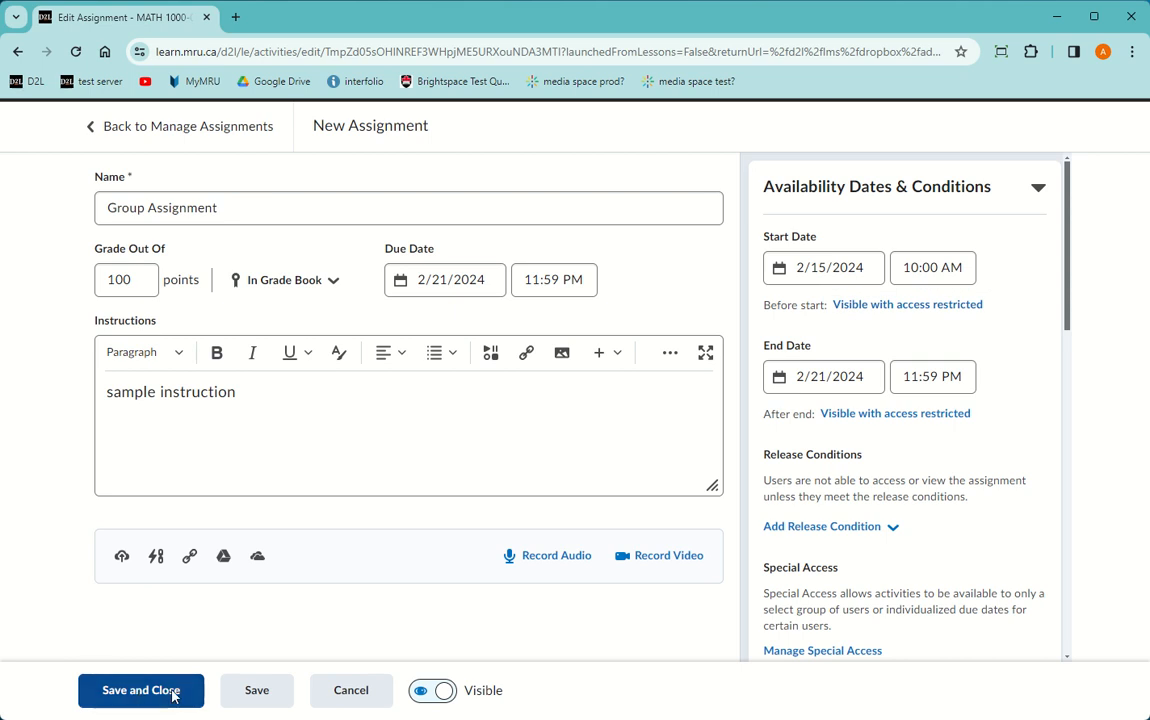
{"action": "left_click", "coordinate": [172, 690]}
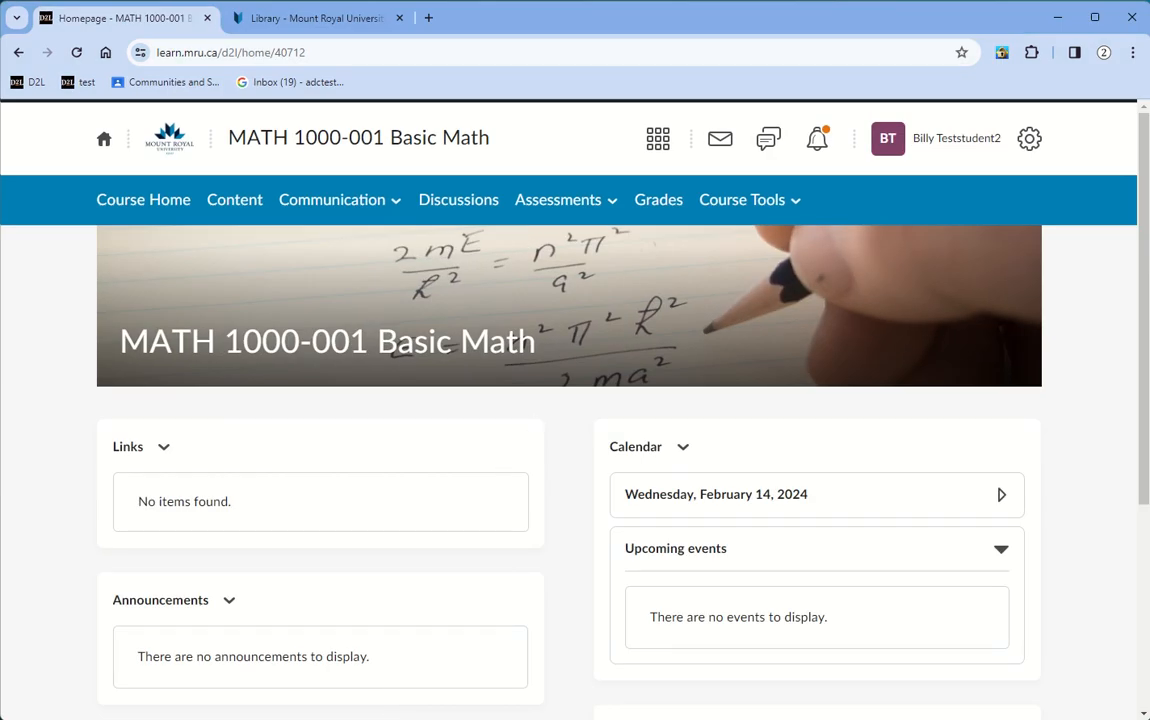
- Switch to the instructor's window, edit Group Assignment to clear its availability start date, and save and close it
{"action": "left_click", "coordinate": [191, 706]}
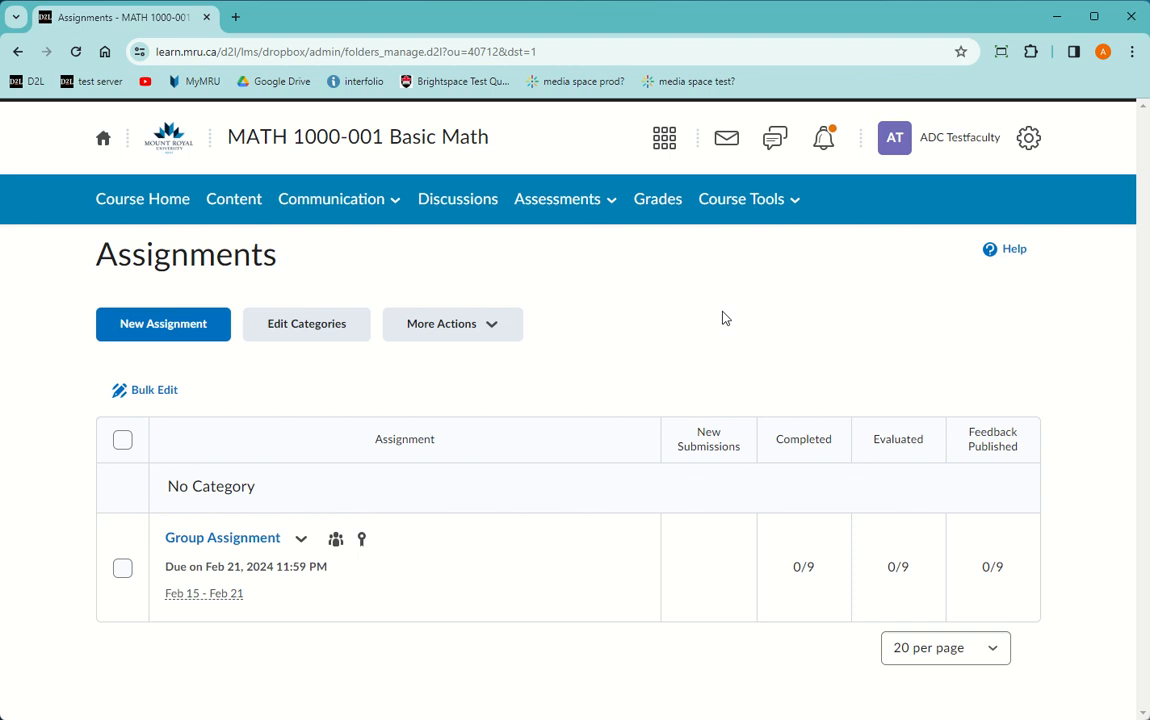
{"action": "left_click", "coordinate": [303, 540]}
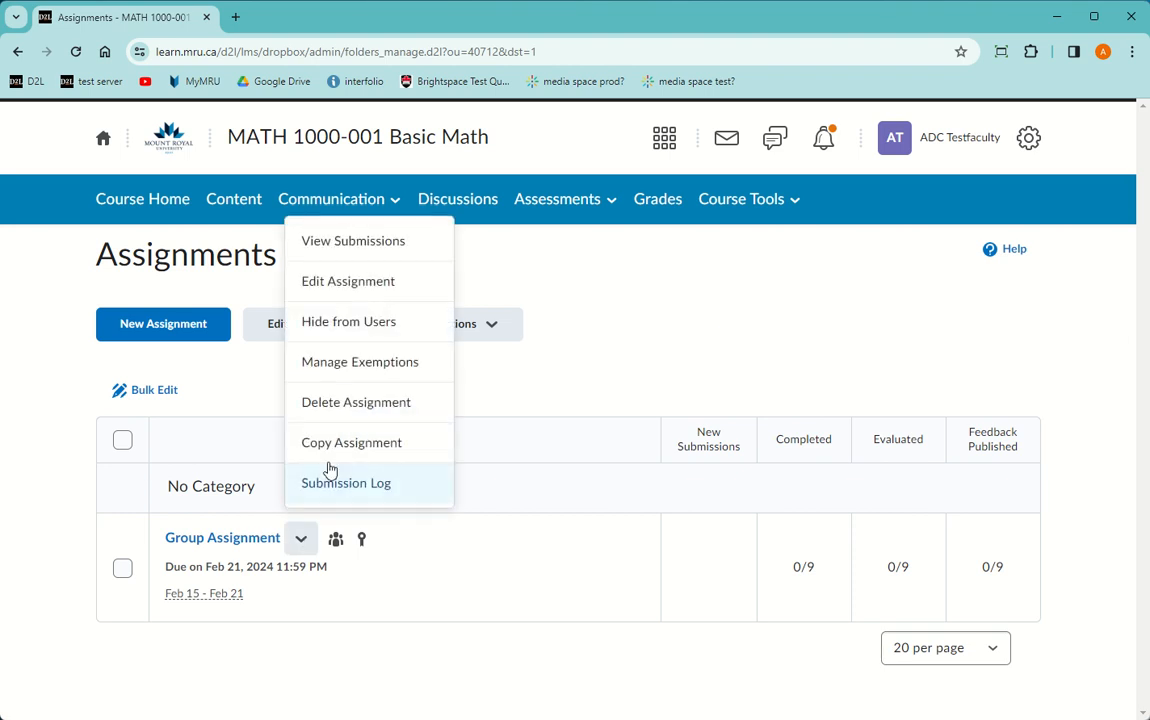
{"action": "left_click", "coordinate": [366, 288]}
{"action": "left_click", "coordinate": [896, 186]}
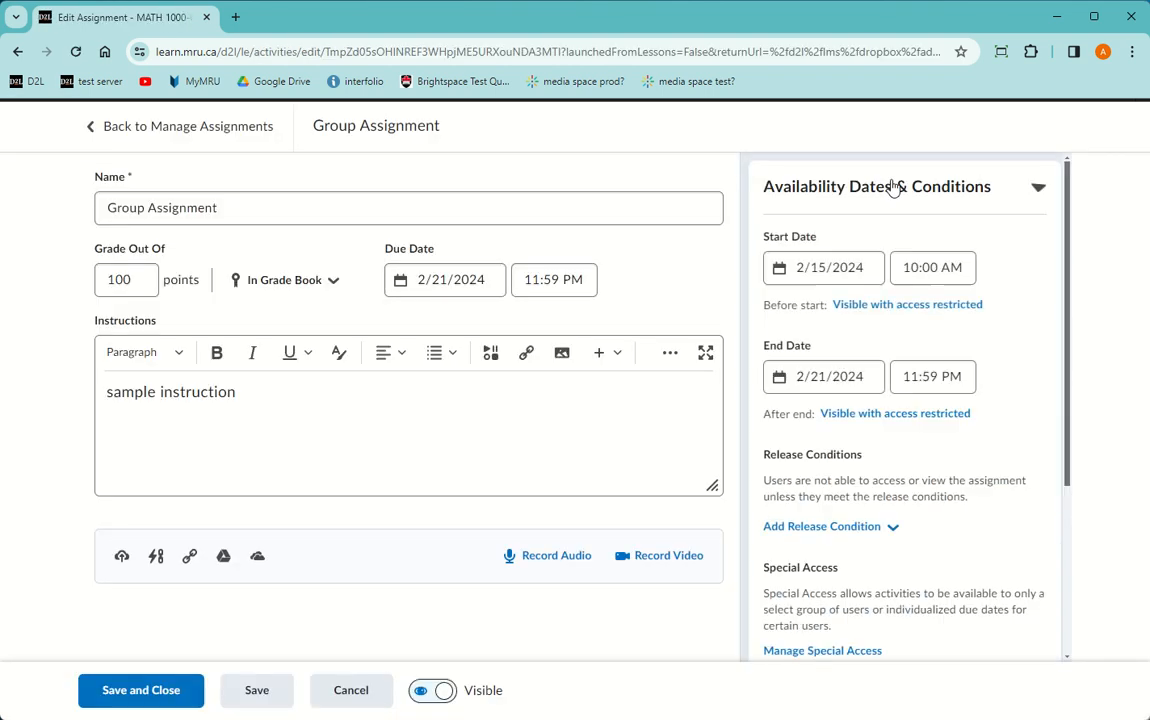
{"action": "left_click", "coordinate": [826, 267]}
{"action": "left_click", "coordinate": [936, 589]}
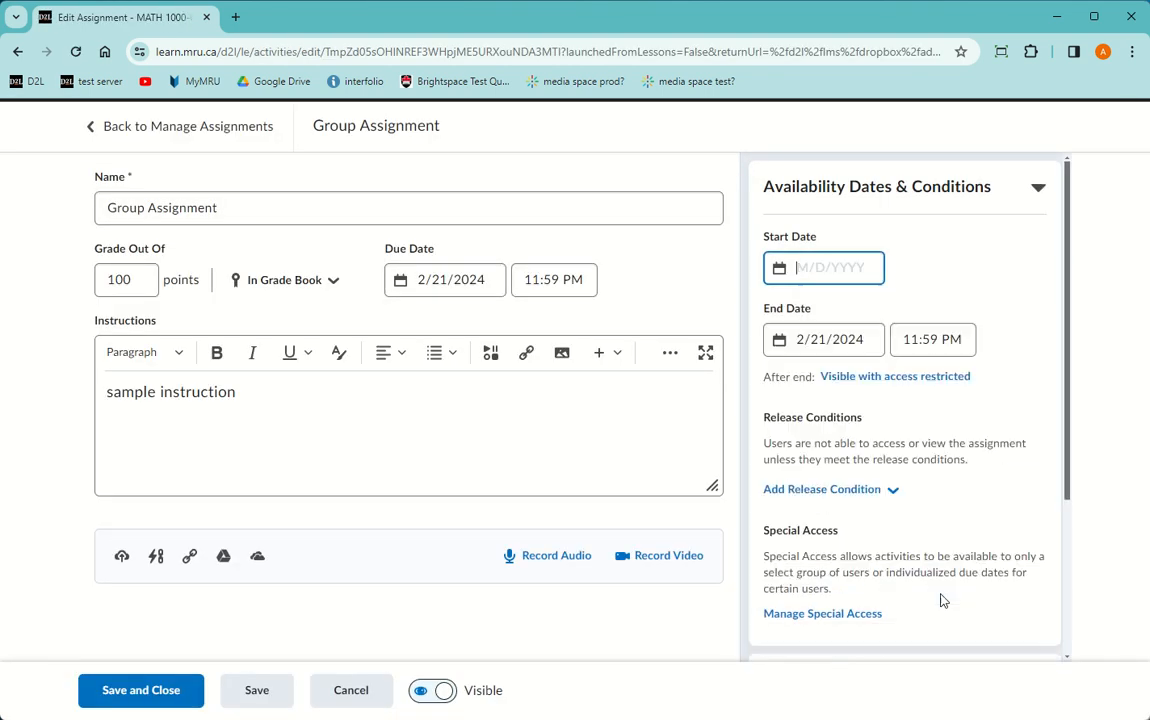
{"action": "left_click", "coordinate": [155, 694]}
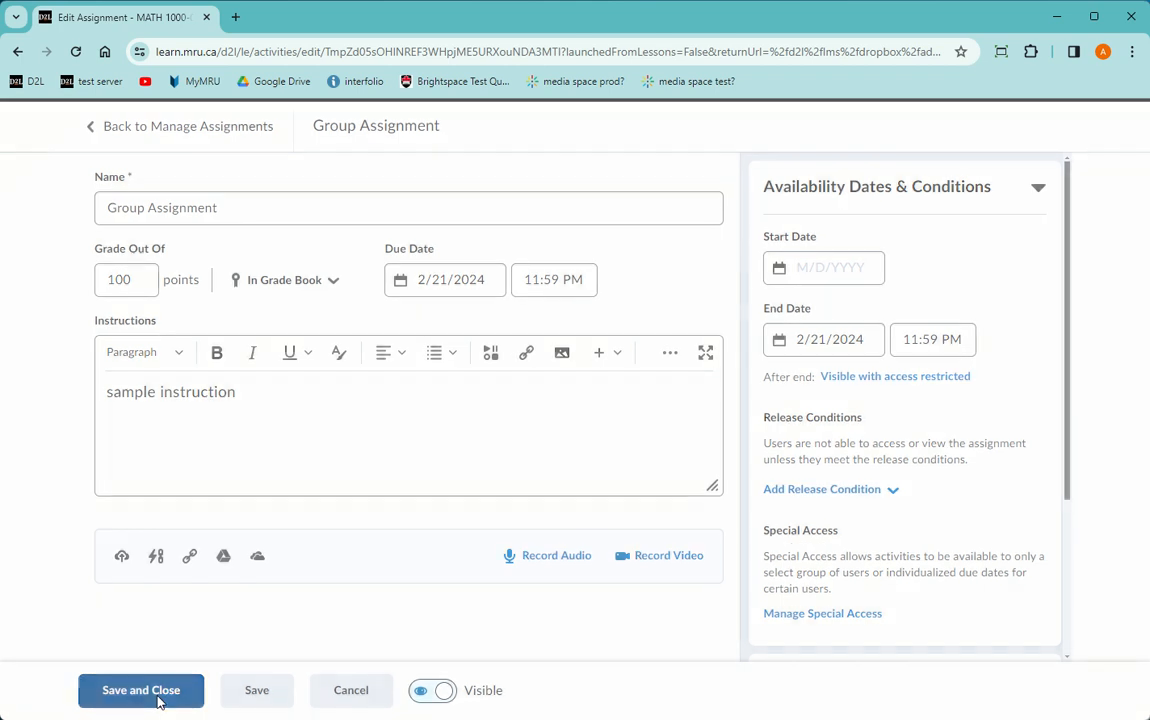
- Switch to the student's browser window and open Group 8's Group Assignment submission page from the course's Assignments
{"action": "mouse_move", "coordinate": [228, 719]}
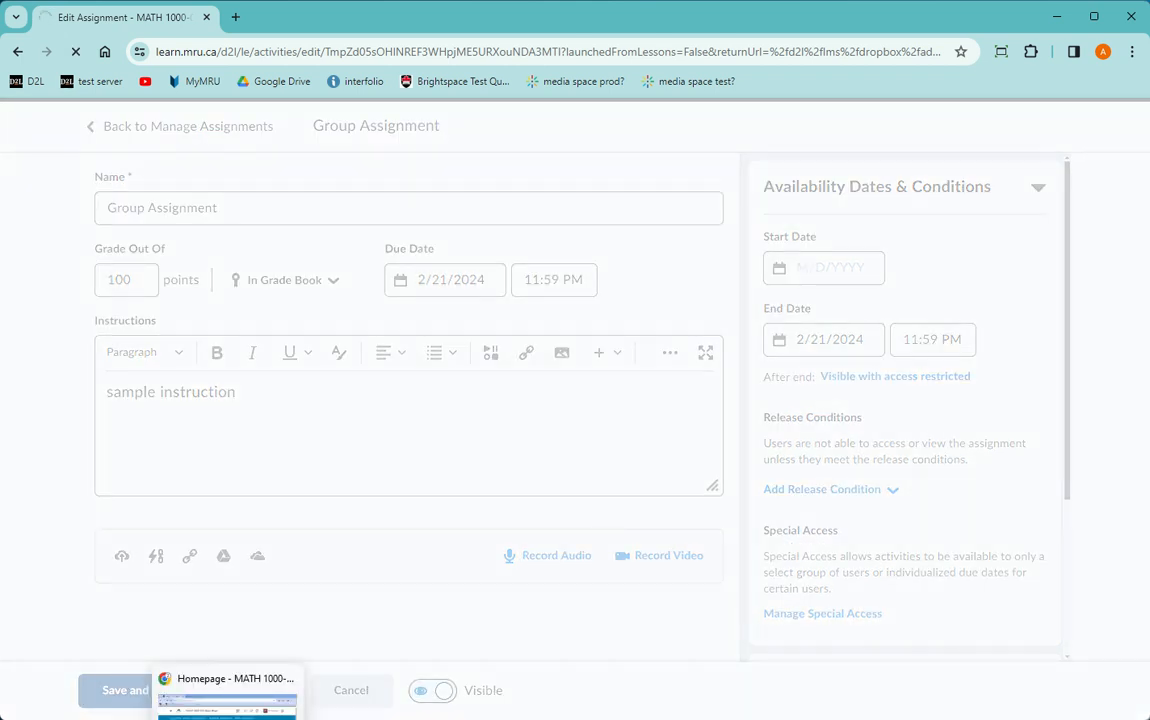
{"action": "left_click", "coordinate": [228, 706]}
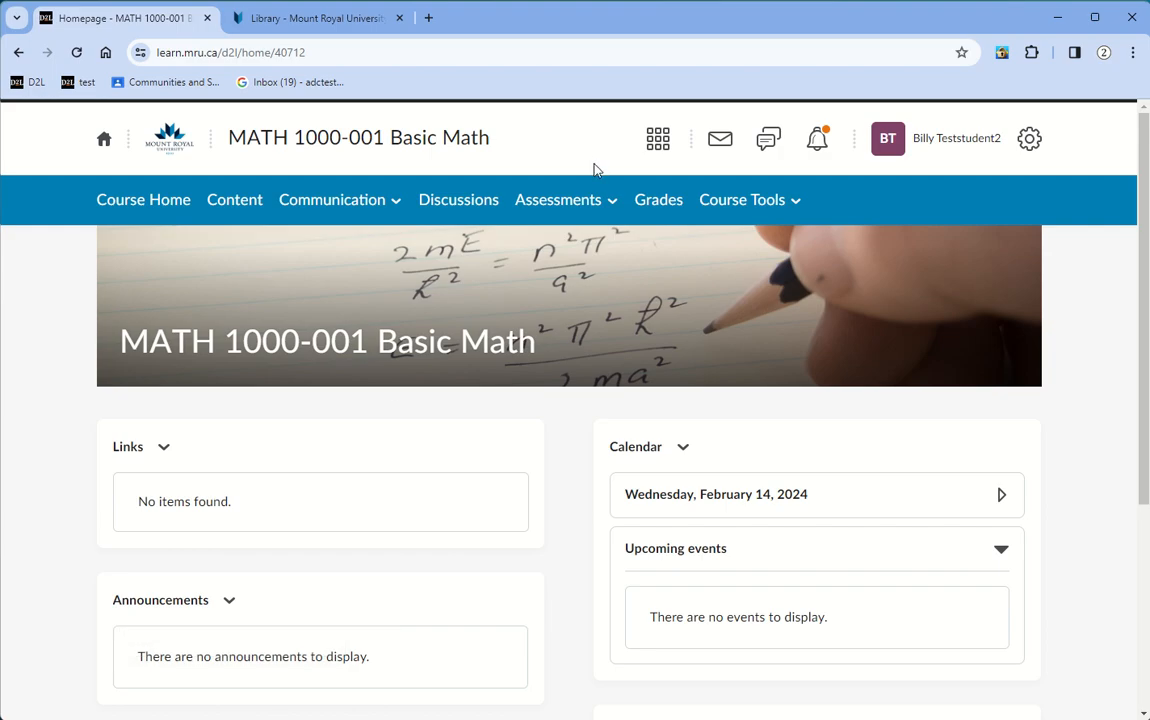
{"action": "left_click", "coordinate": [558, 205]}
{"action": "left_click", "coordinate": [539, 247]}
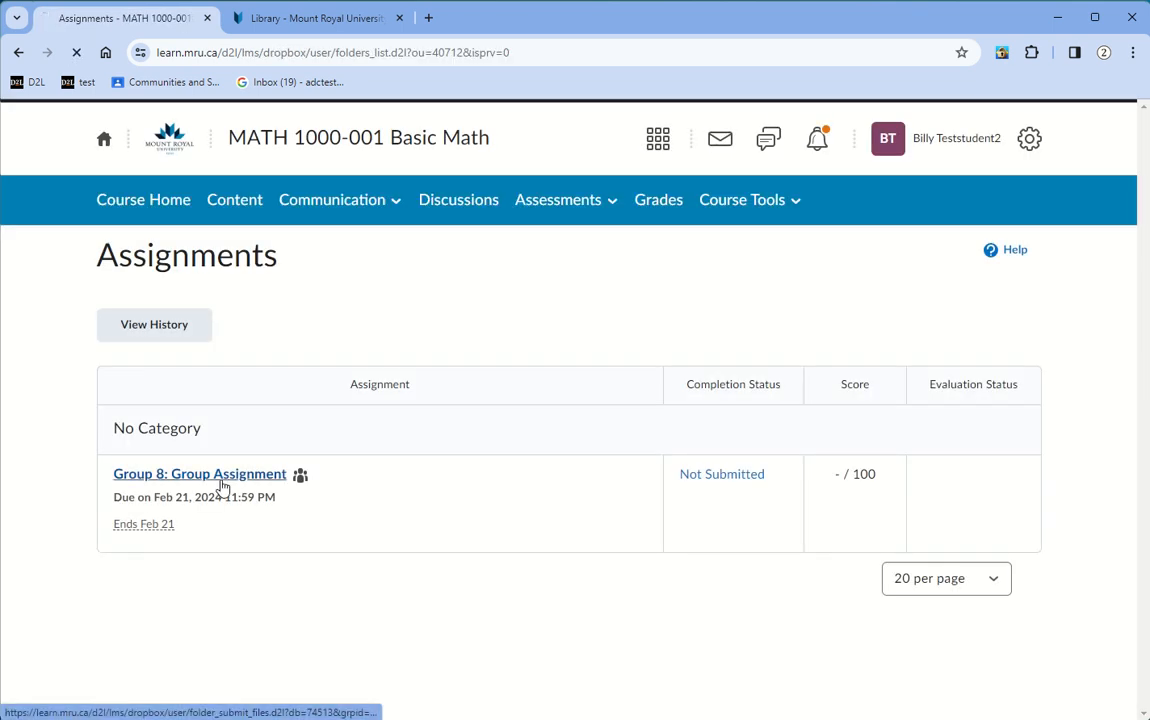
{"action": "left_click", "coordinate": [222, 483]}
{"action": "scroll", "coordinate": [222, 485], "scroll_direction": "down", "scroll_amount": 3}
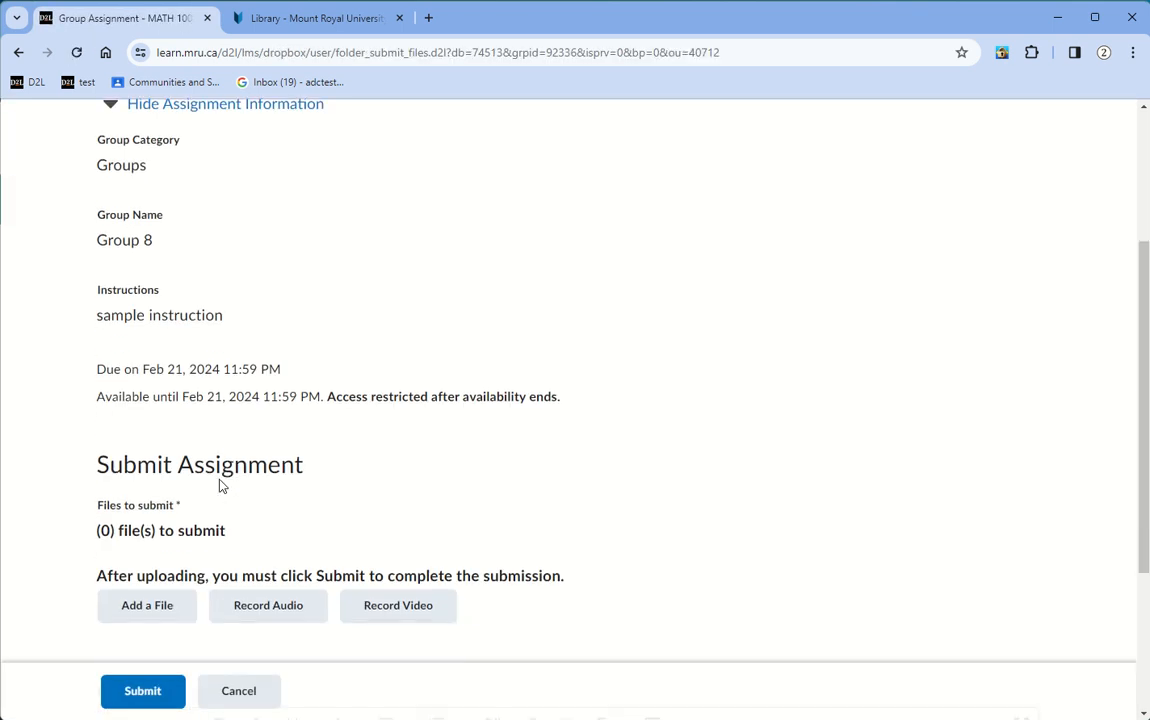
{"action": "scroll", "coordinate": [222, 485], "scroll_direction": "down", "scroll_amount": 2}
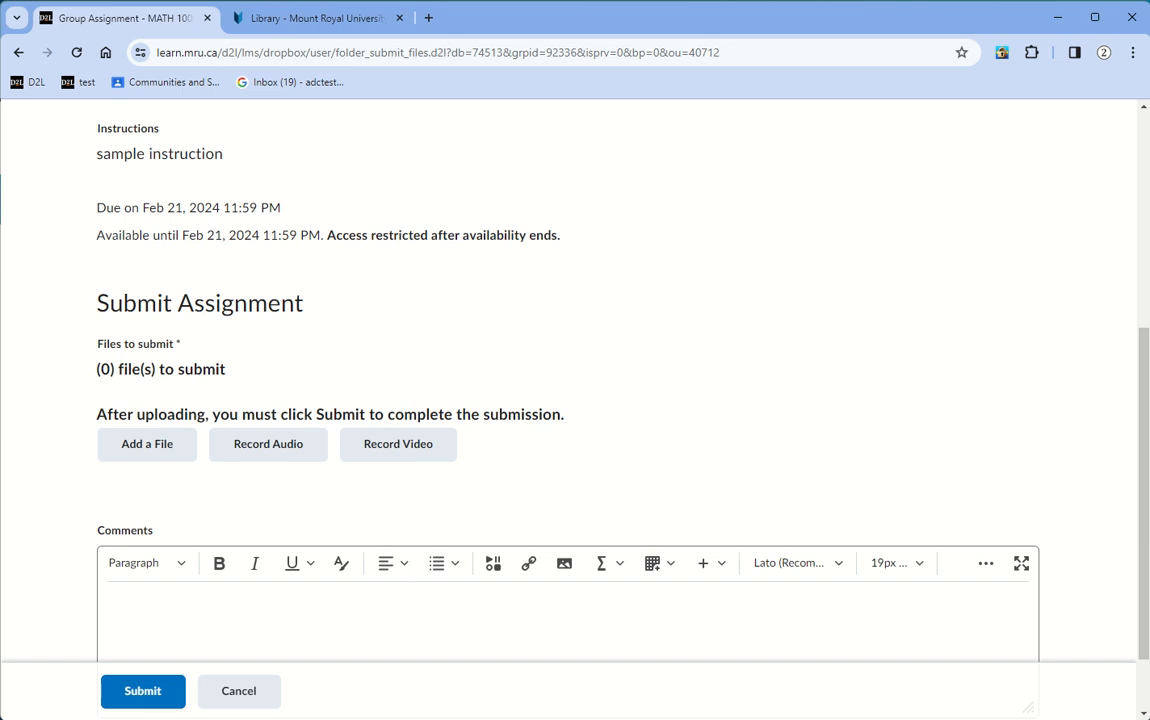
- Attach assignment1.docx from My Computer to the Group 8 submission
{"action": "left_click", "coordinate": [150, 455]}
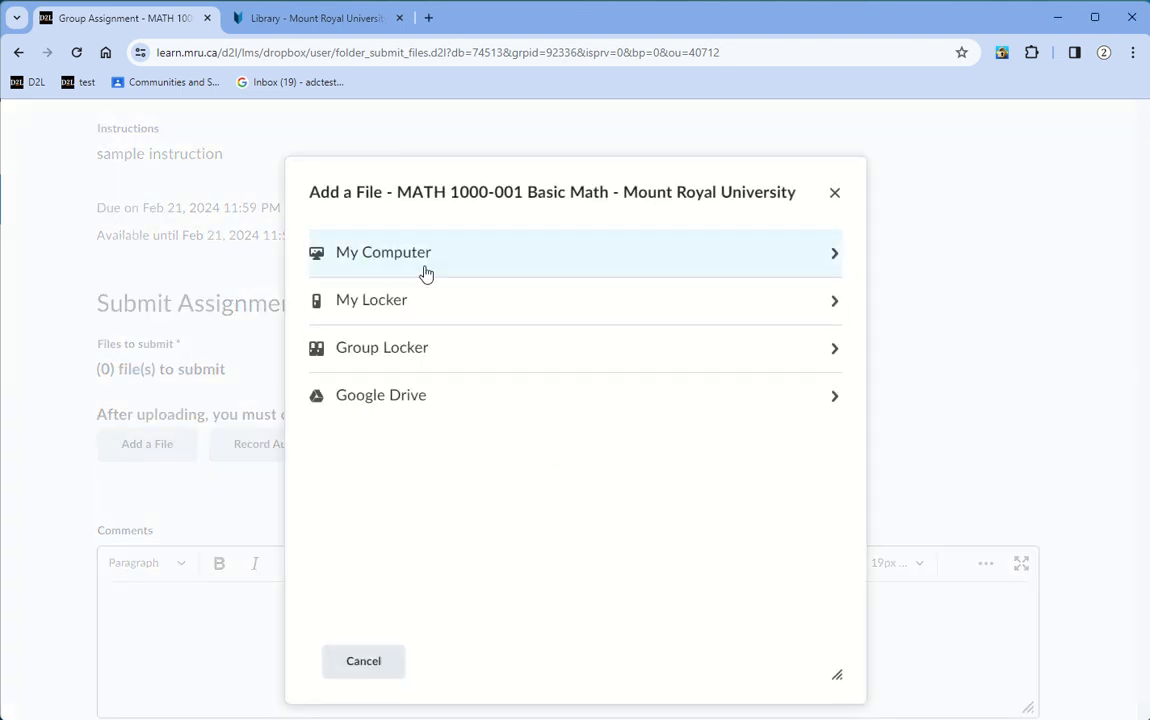
{"action": "left_click", "coordinate": [424, 262]}
{"action": "left_click", "coordinate": [388, 272]}
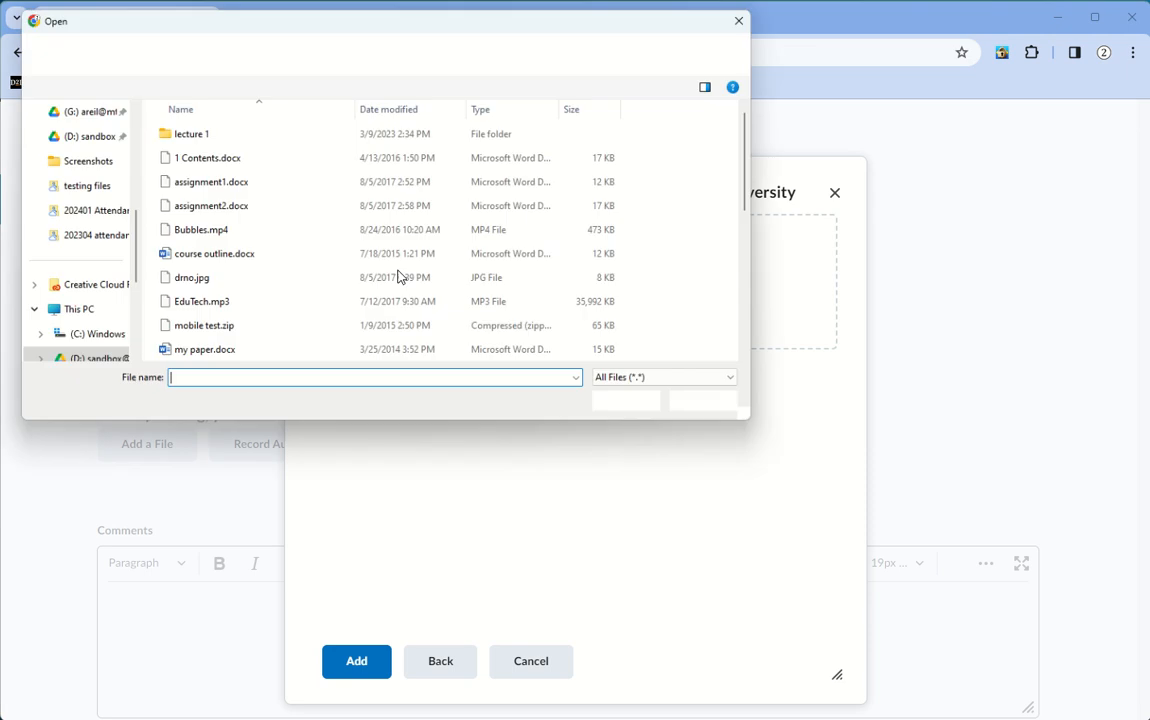
{"action": "double_click", "coordinate": [205, 181]}
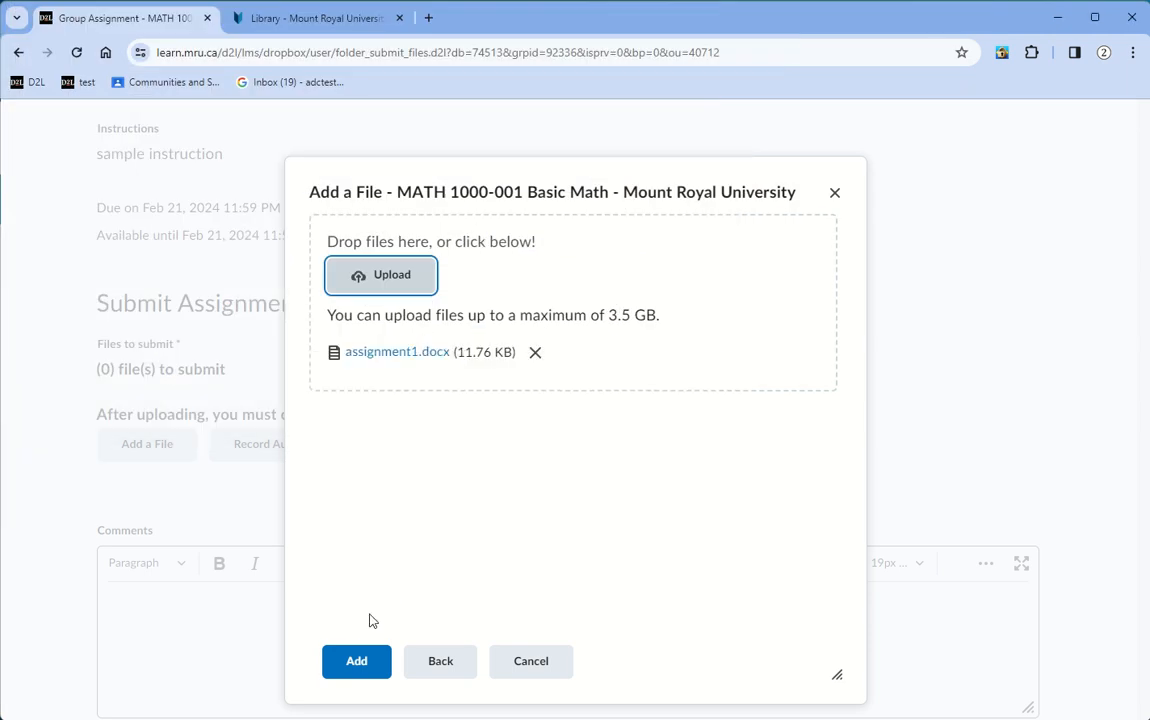
{"action": "left_click", "coordinate": [358, 662]}
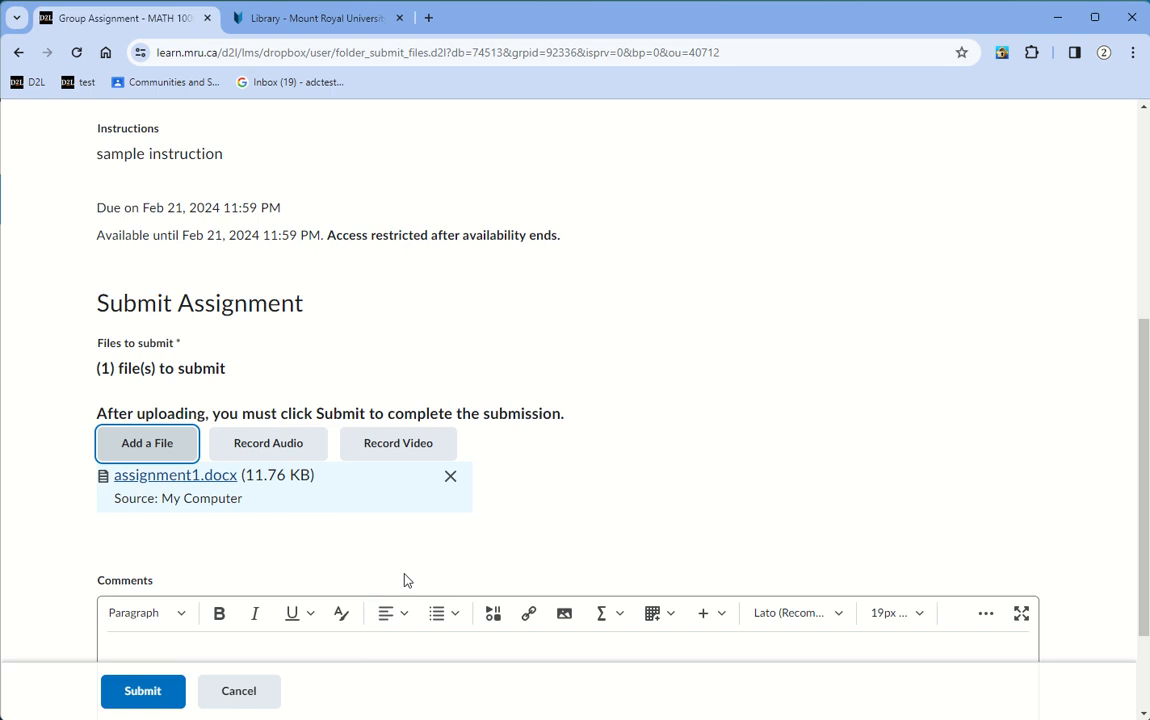
- Submit the group assignment without comments, review the submission details, and finish the review
{"action": "scroll", "coordinate": [299, 532], "scroll_direction": "down", "scroll_amount": 3}
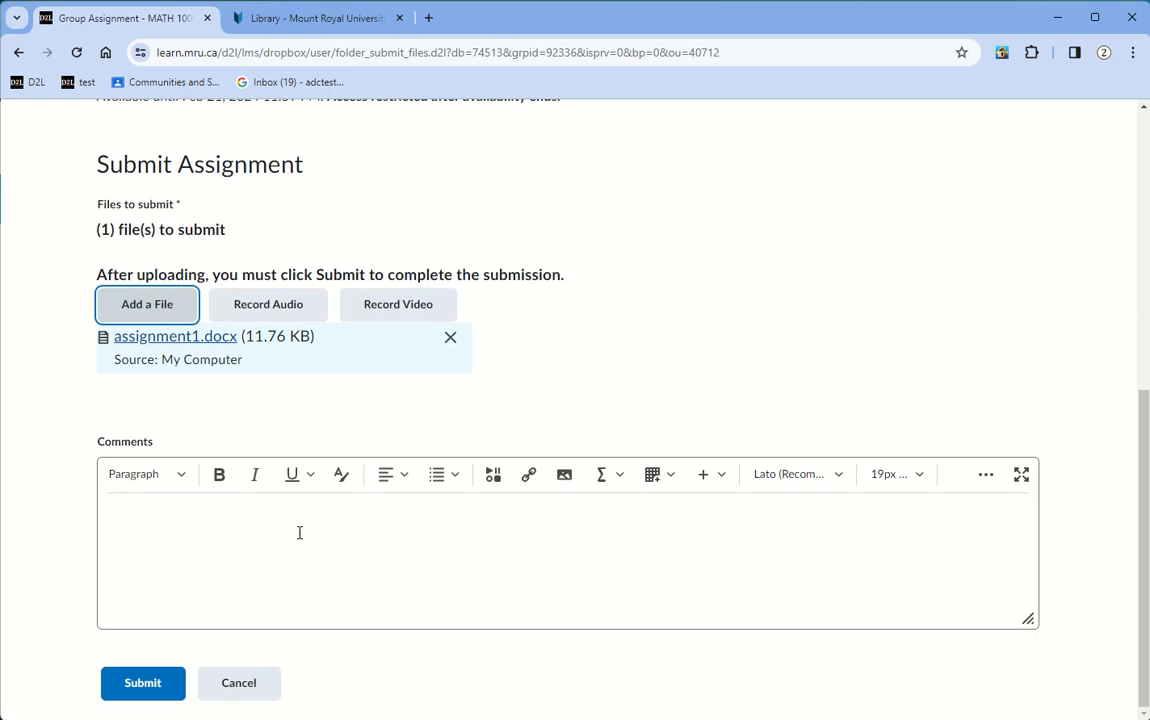
{"action": "left_click", "coordinate": [156, 692]}
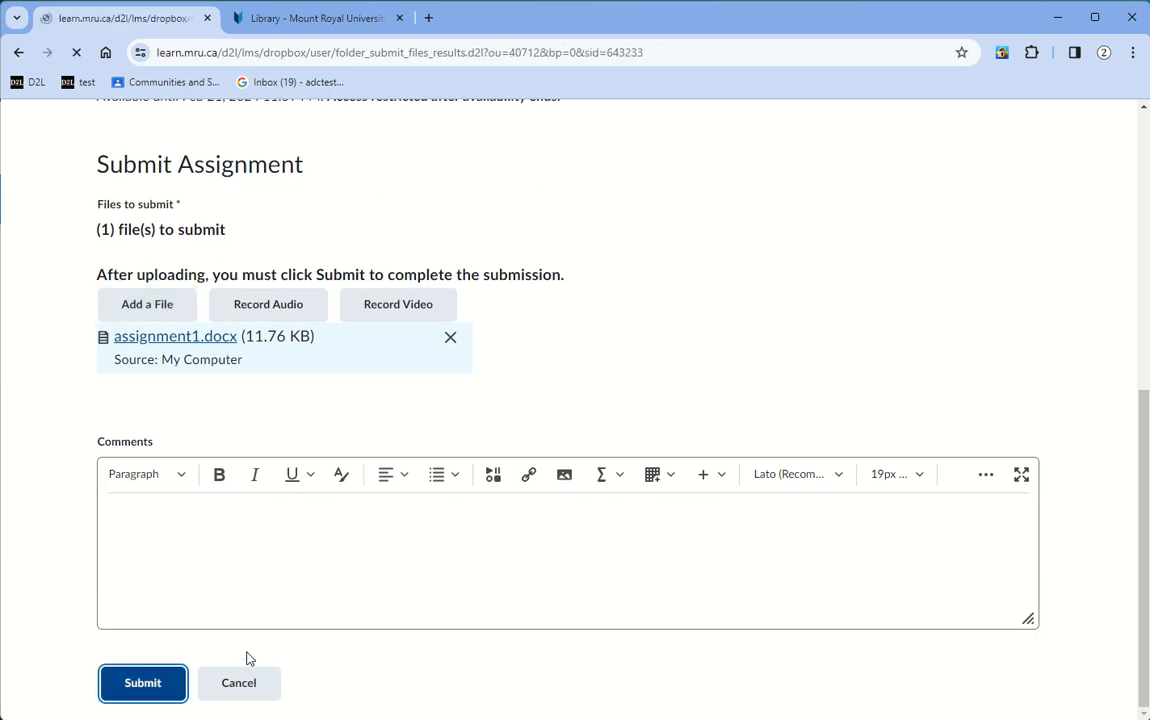
{"action": "scroll", "coordinate": [370, 585], "scroll_direction": "down", "scroll_amount": 3}
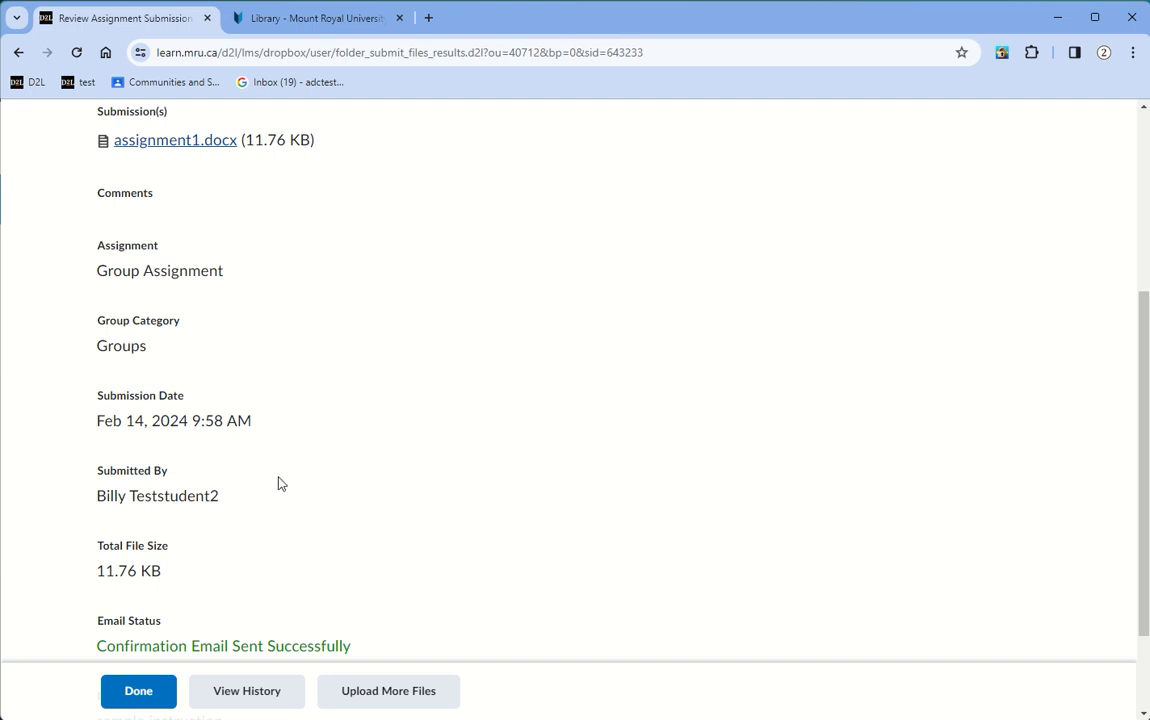
{"action": "scroll", "coordinate": [280, 484], "scroll_direction": "up", "scroll_amount": 3}
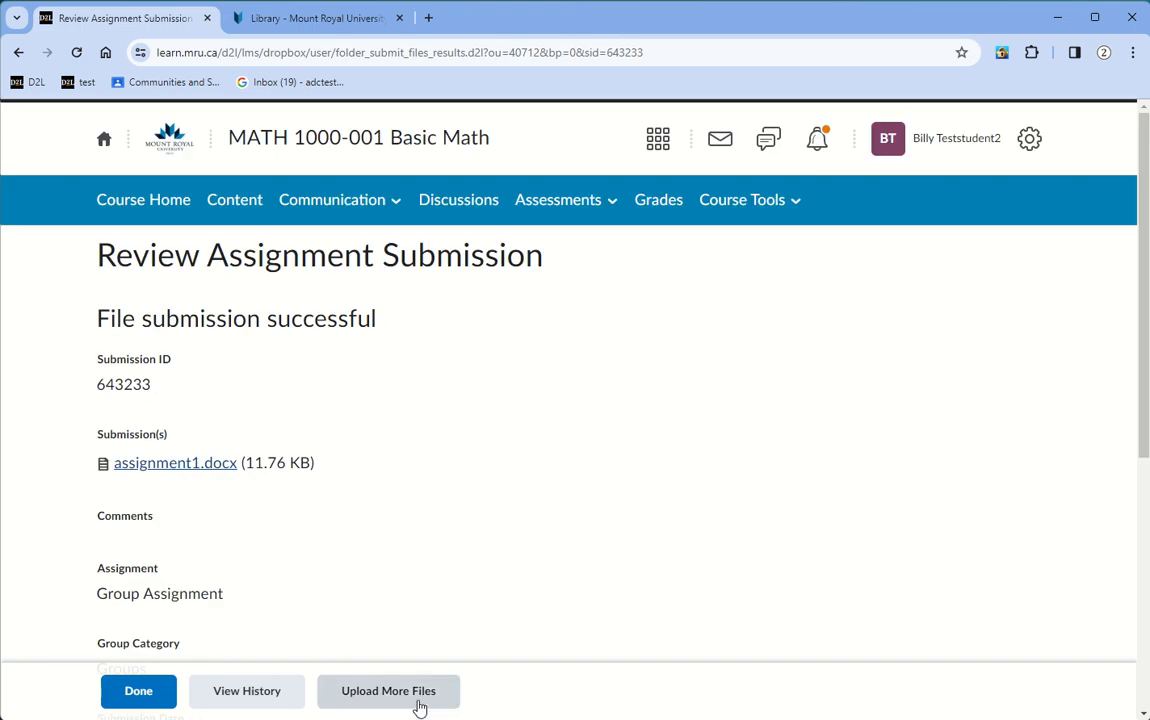
{"action": "left_click", "coordinate": [163, 693]}
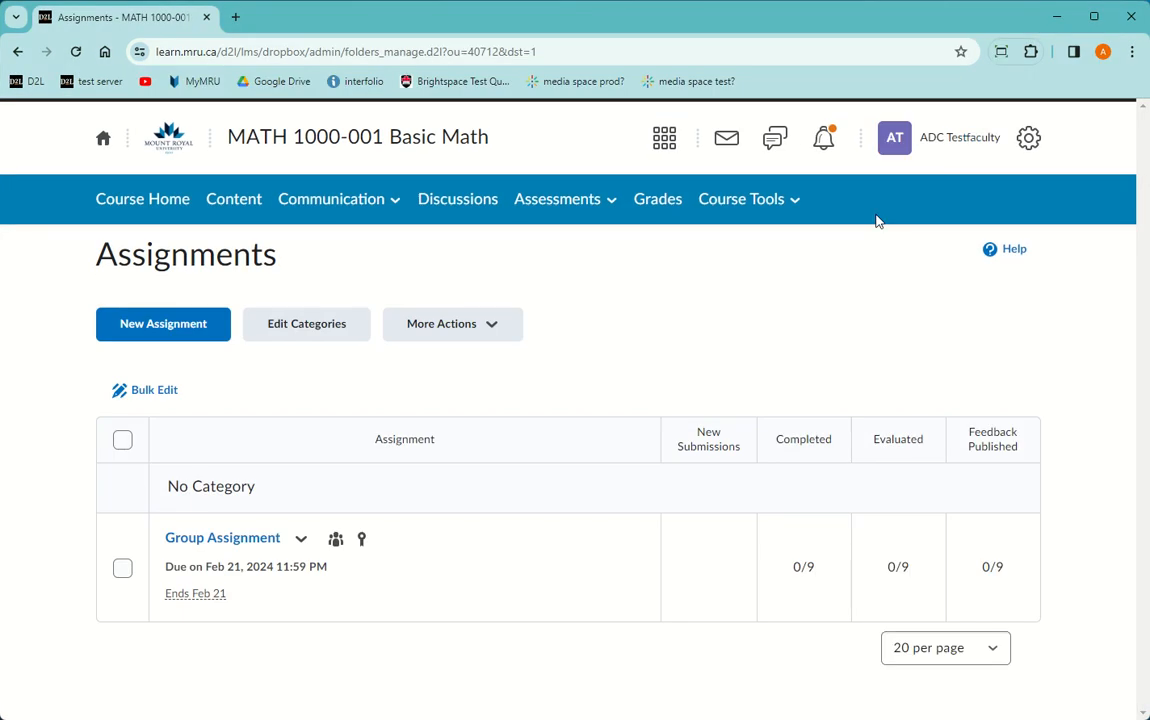
- In the instructor's window, refresh the Assignments list and open Group 8's assignment1.docx from the Group Assignment submissions
{"action": "left_click", "coordinate": [75, 51]}
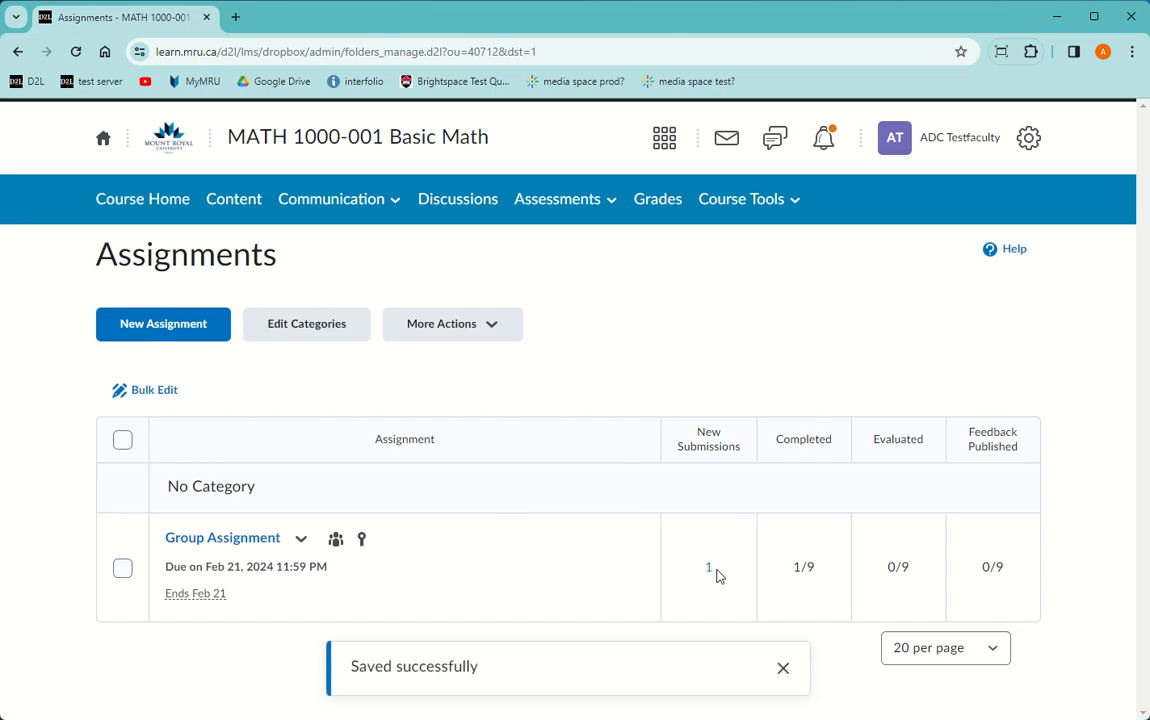
{"action": "left_click", "coordinate": [232, 543]}
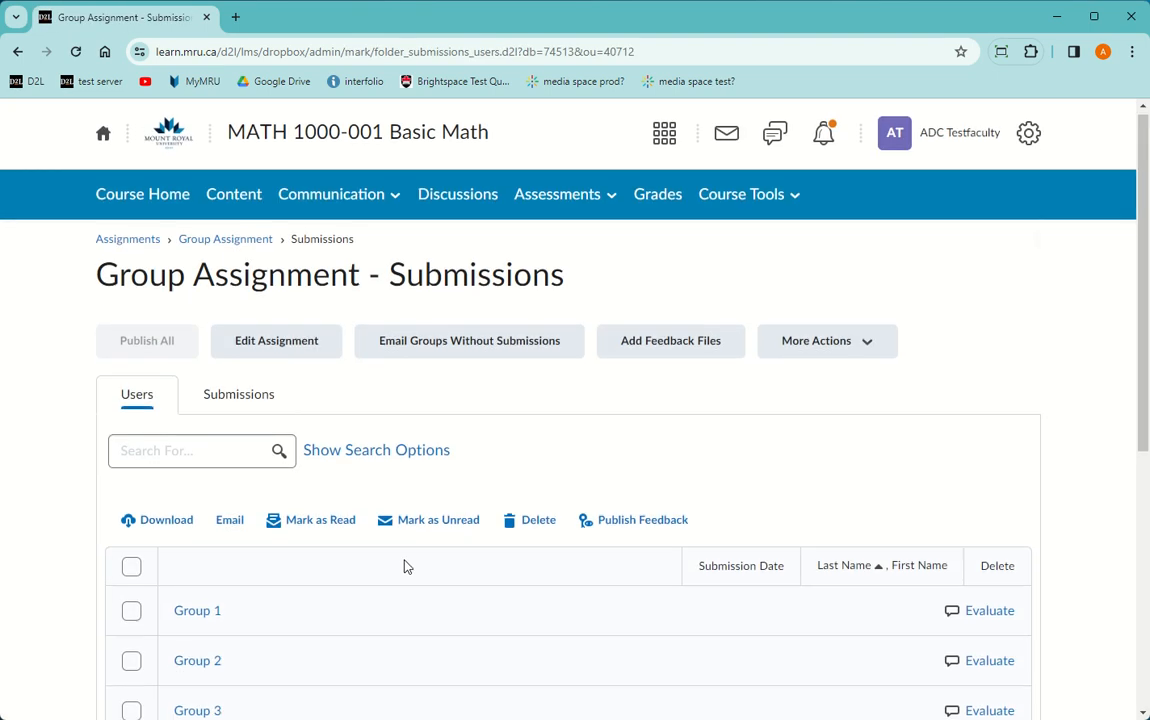
{"action": "scroll", "coordinate": [398, 556], "scroll_direction": "down", "scroll_amount": 3}
{"action": "scroll", "coordinate": [395, 548], "scroll_direction": "down", "scroll_amount": 2}
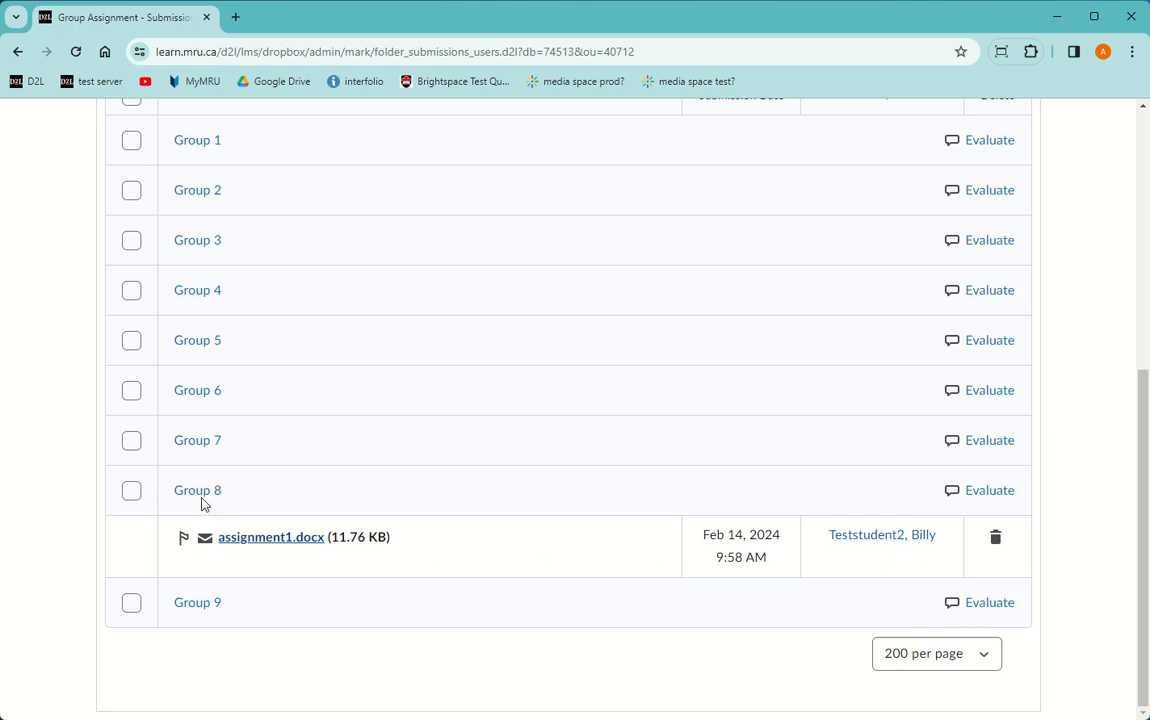
{"action": "left_click", "coordinate": [235, 547]}
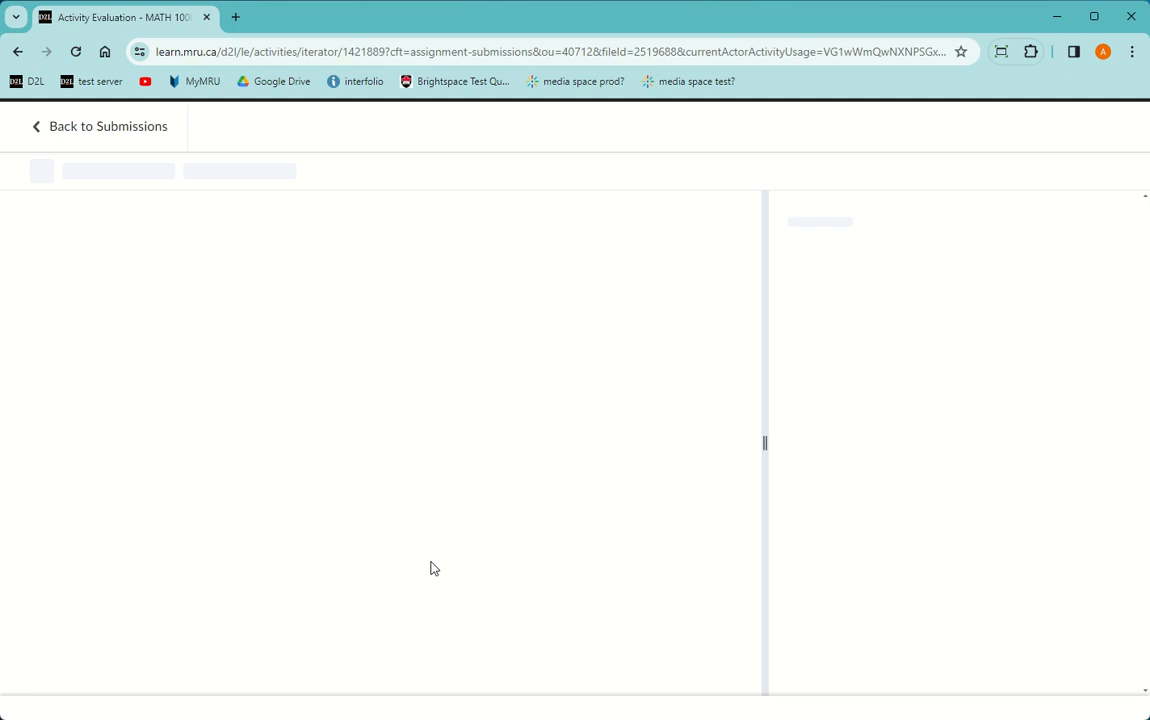
- Give Group 8 an overall grade of 88 out of 100 with the overall feedback "pretty good"
{"action": "left_click", "coordinate": [810, 300]}
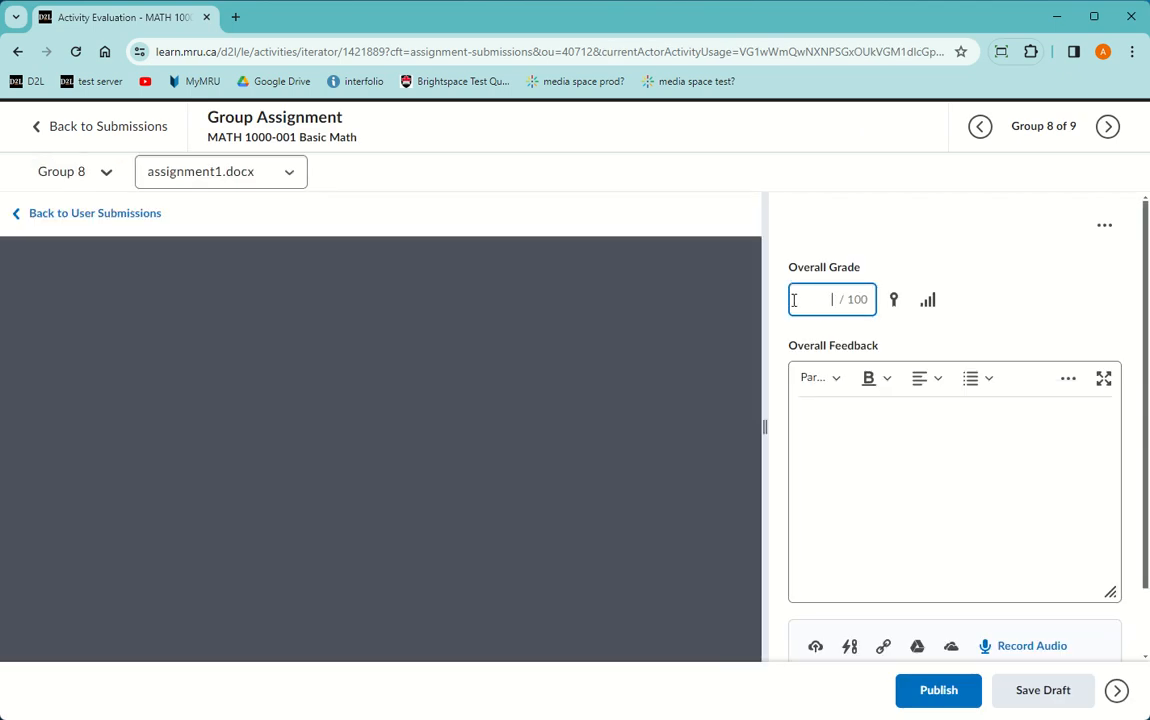
{"action": "type", "text": "88"}
{"action": "left_click", "coordinate": [826, 436]}
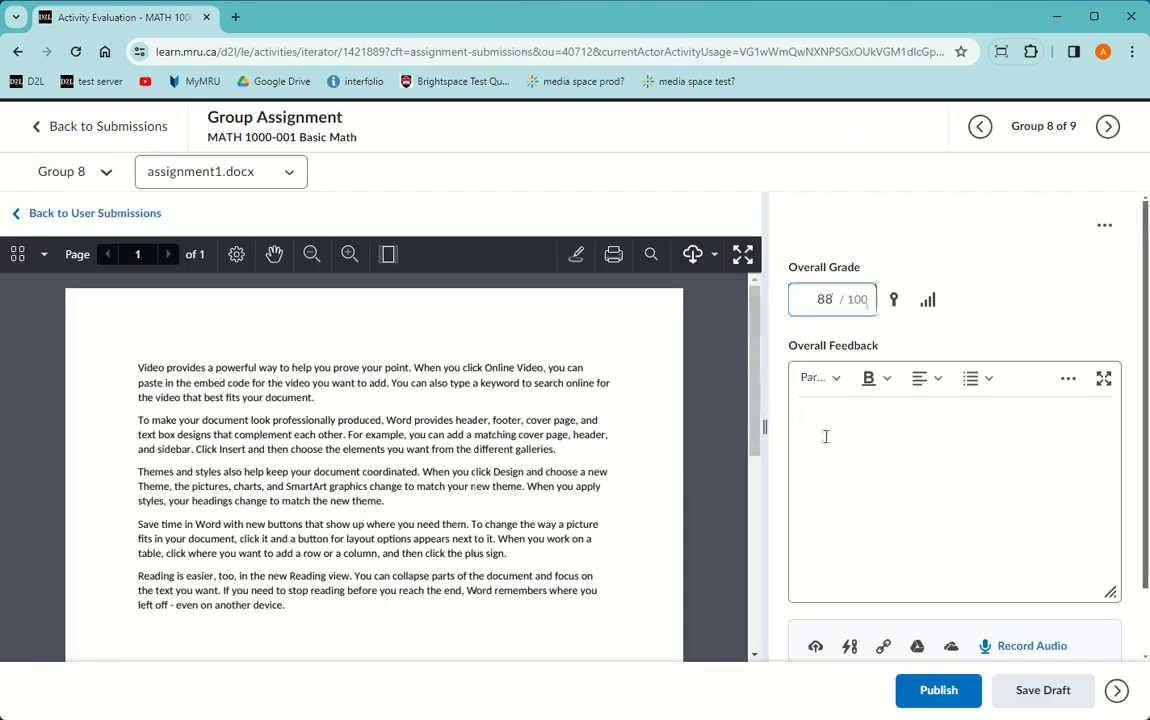
{"action": "type", "text": "pretty good"}
- Annotate the end of the document's first paragraph with a note reading "run on sentence"
{"action": "left_click", "coordinate": [577, 256]}
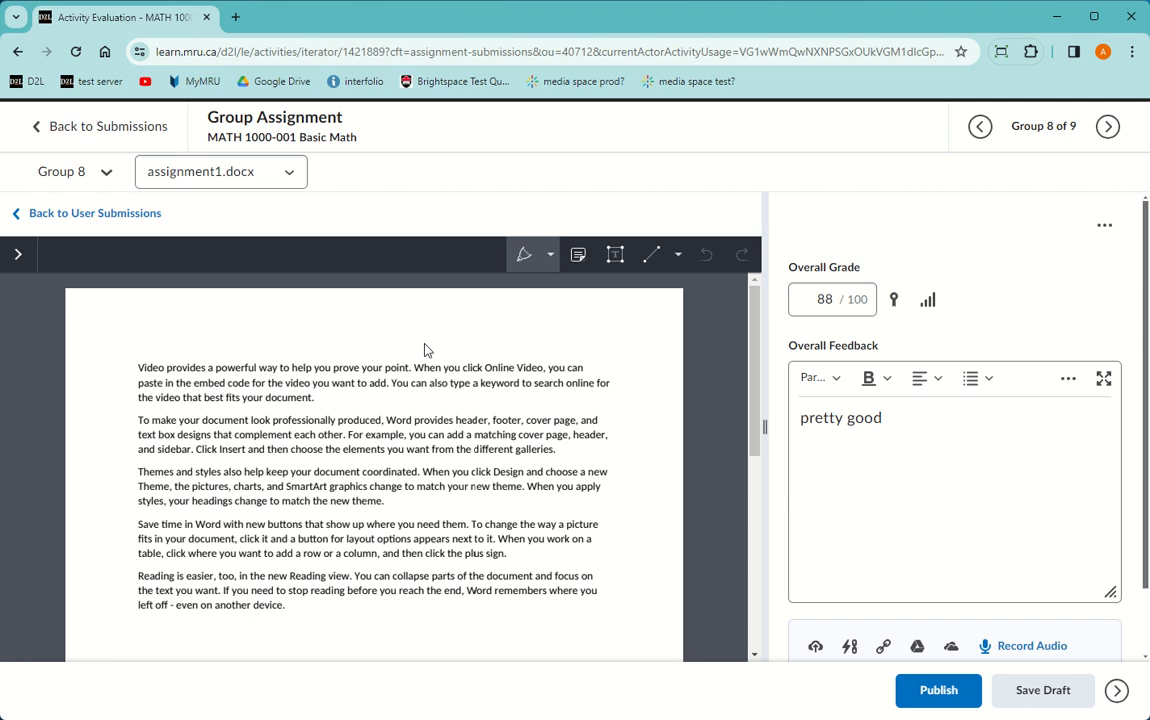
{"action": "left_click", "coordinate": [578, 256]}
{"action": "left_click", "coordinate": [325, 400]}
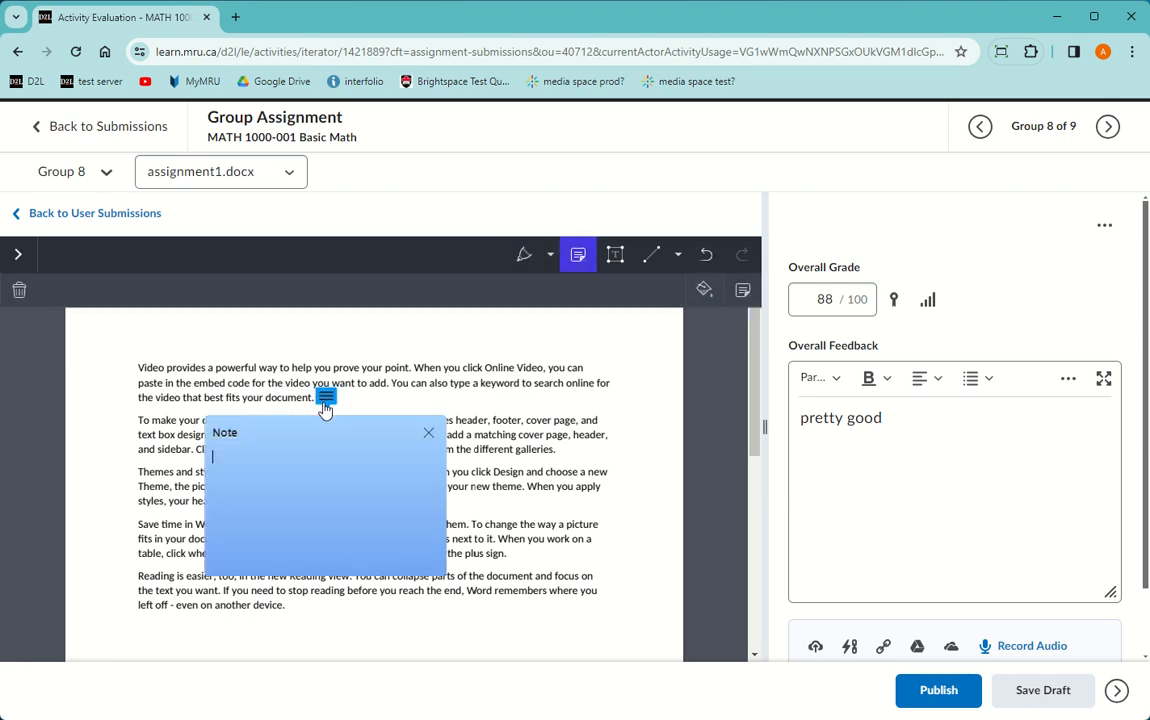
{"action": "type", "text": "run on sentence"}
{"action": "left_click", "coordinate": [566, 340]}
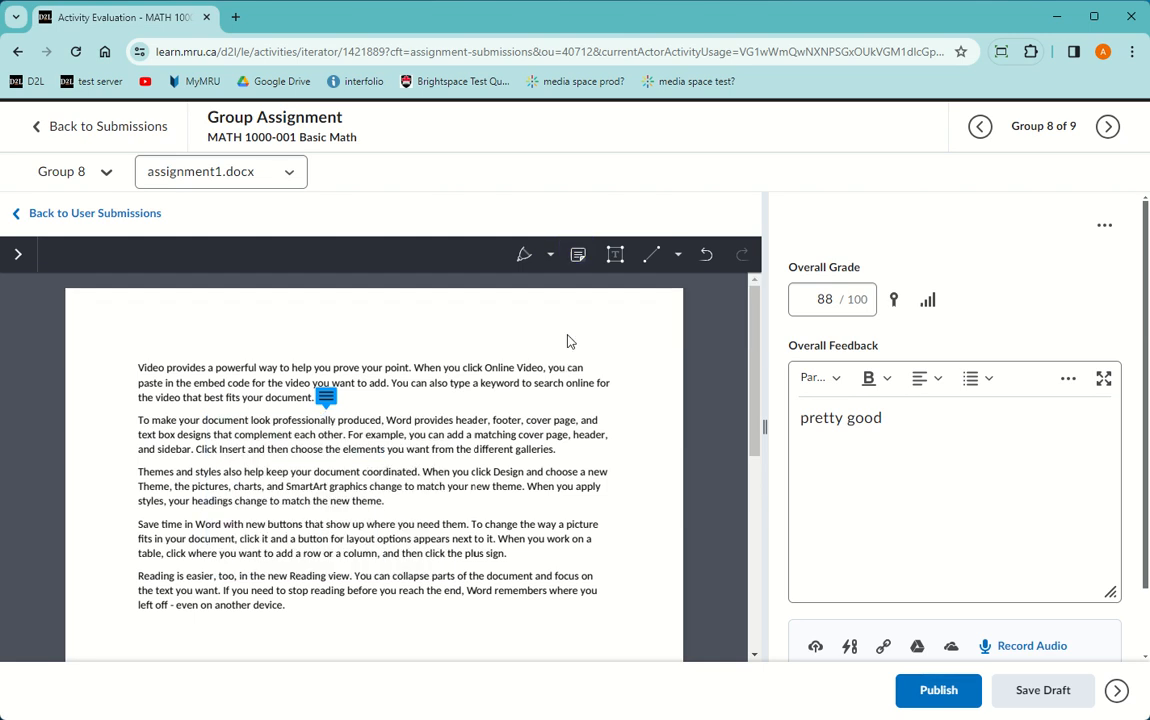
- Circle the words "click Online" in the first paragraph freehand, and save the evaluation as a draft
{"action": "left_click", "coordinate": [524, 254]}
{"action": "mouse_move", "coordinate": [492, 356]}
{"action": "left_mouse_down"}
{"action": "mouse_move", "coordinate": [468, 356]}
{"action": "mouse_move", "coordinate": [485, 388]}
{"action": "mouse_move", "coordinate": [512, 356]}
{"action": "left_mouse_up"}
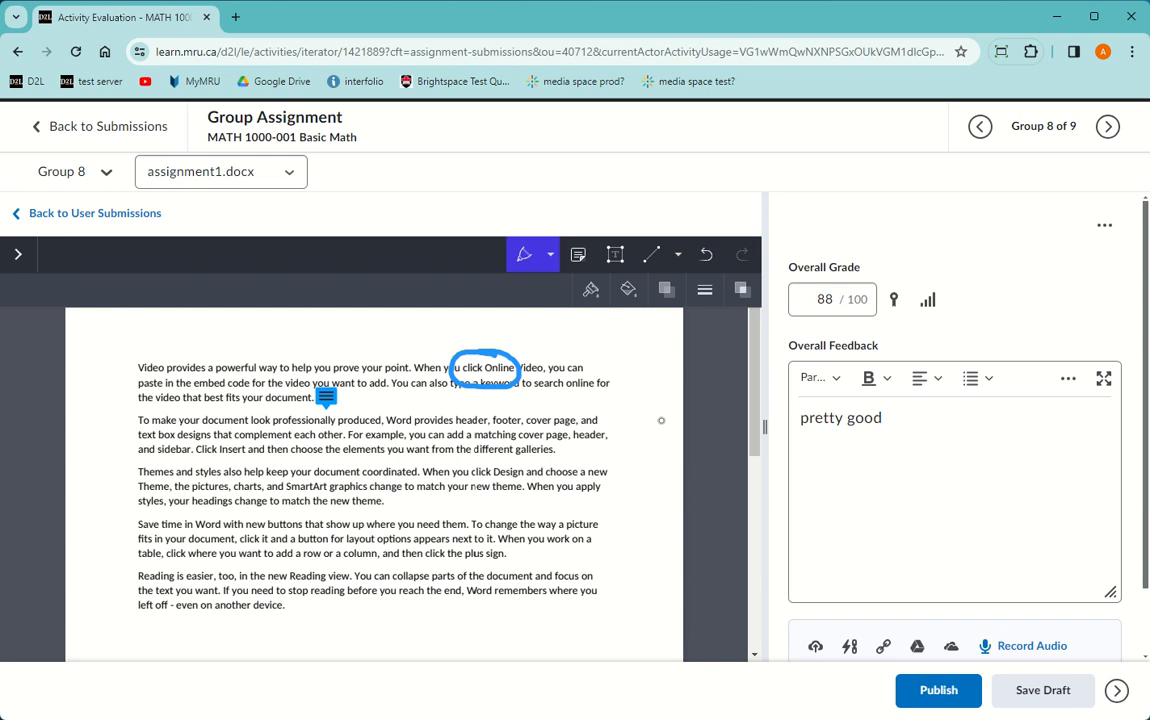
{"action": "left_click", "coordinate": [1067, 700]}
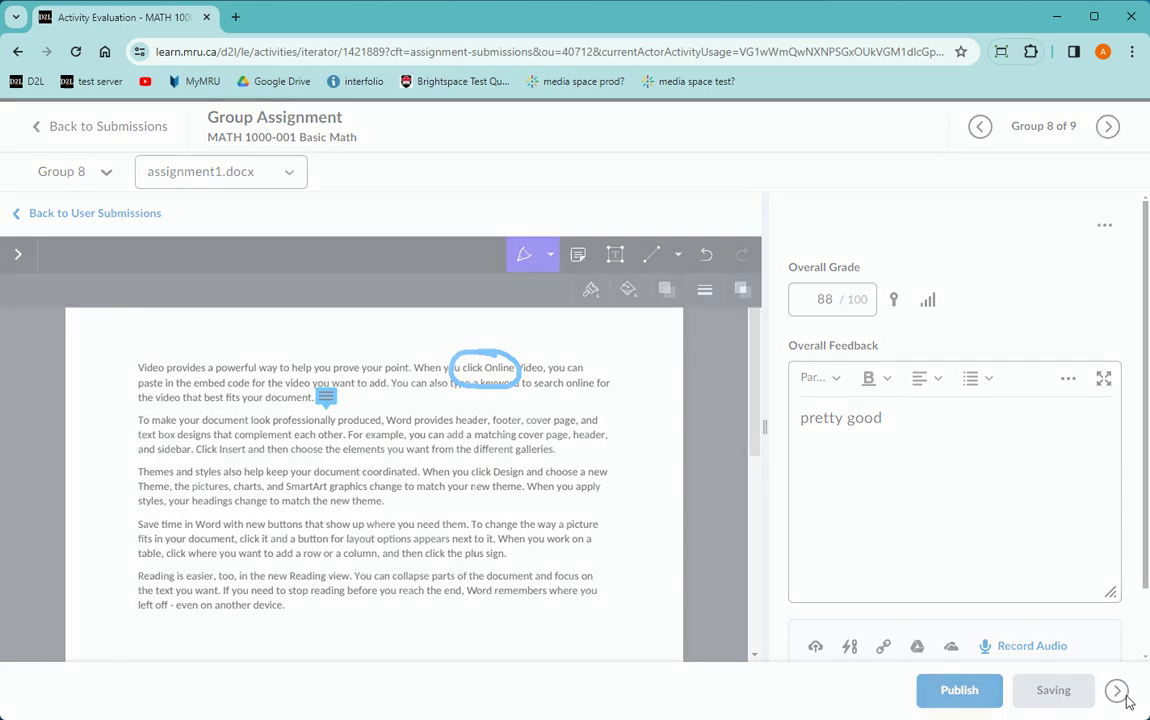
- Return to the submissions list, open Group 9's evaluation, and enter a grade of 78 with the overall feedback "sample feedback"
{"action": "left_click", "coordinate": [102, 130]}
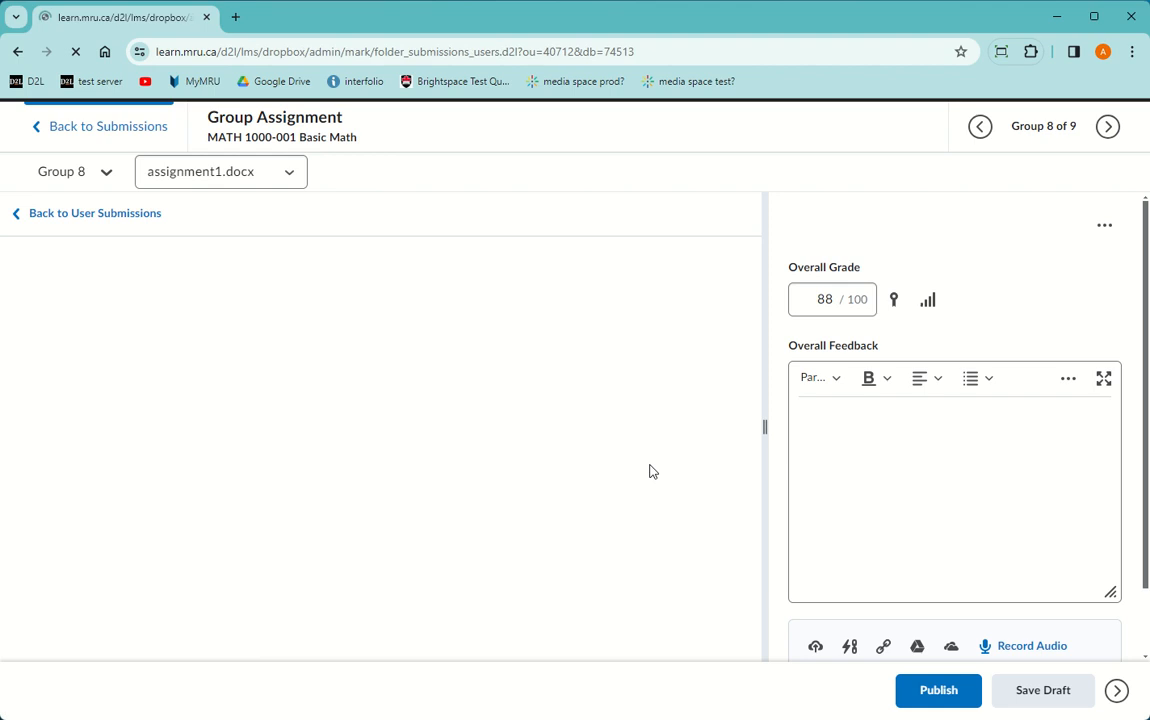
{"action": "scroll", "coordinate": [640, 519], "scroll_direction": "down", "scroll_amount": 5}
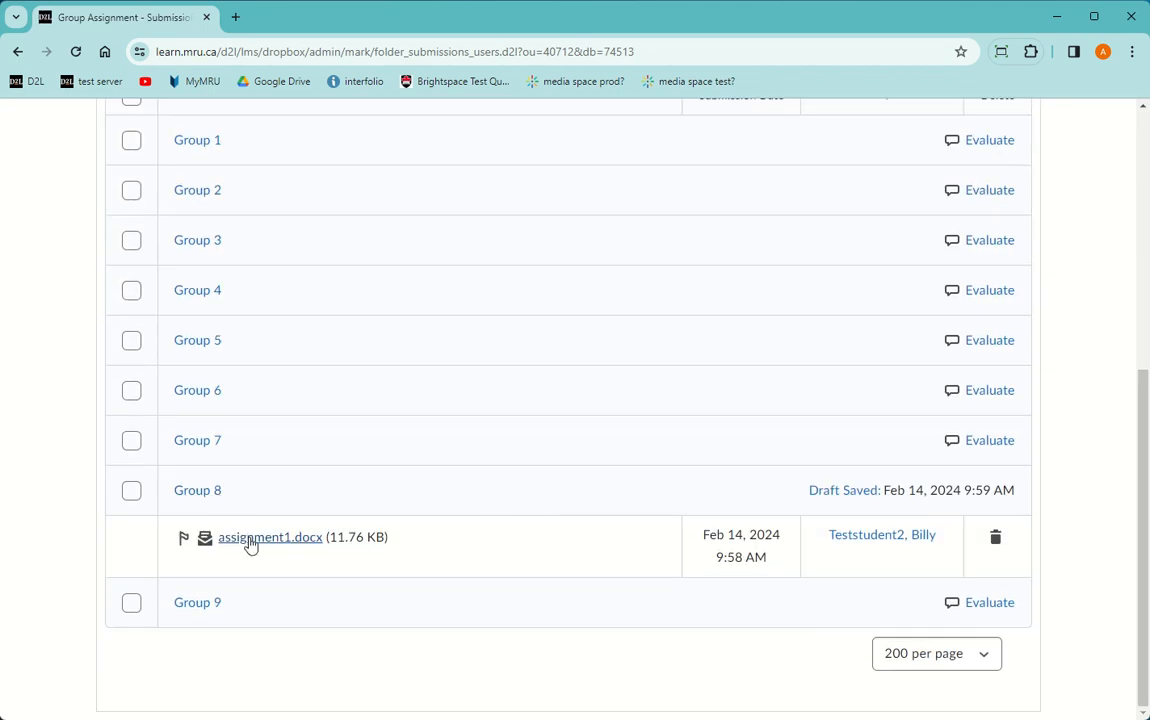
{"action": "left_click", "coordinate": [198, 606]}
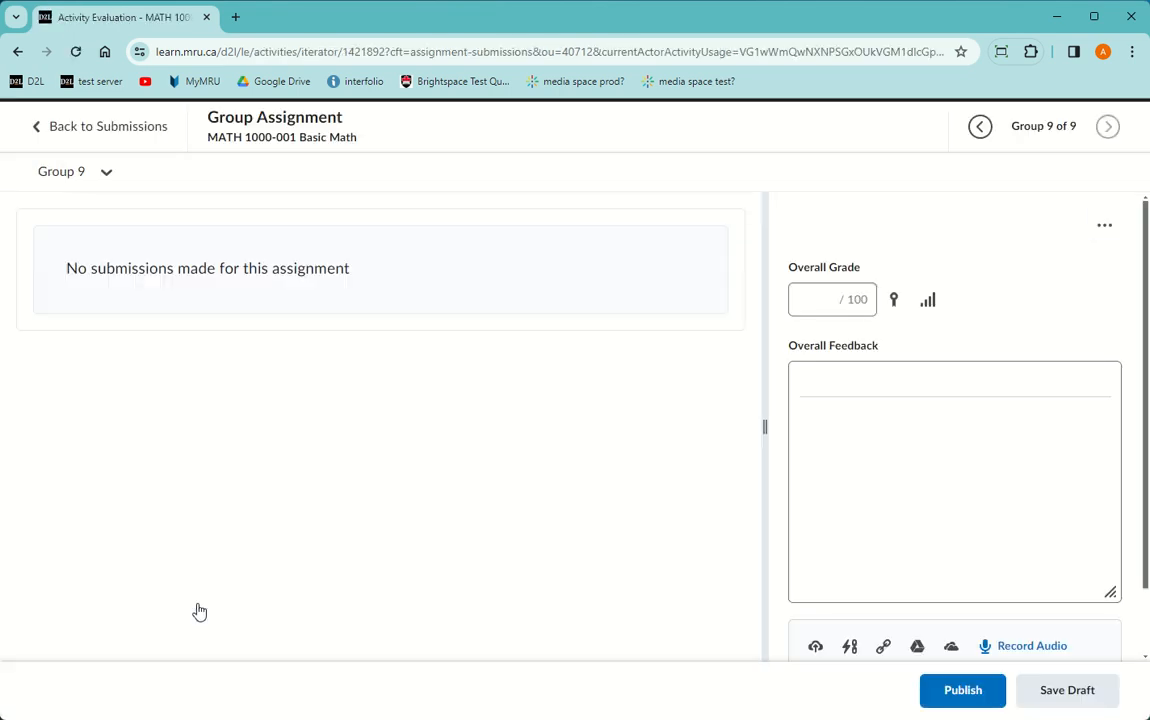
{"action": "left_click", "coordinate": [828, 299]}
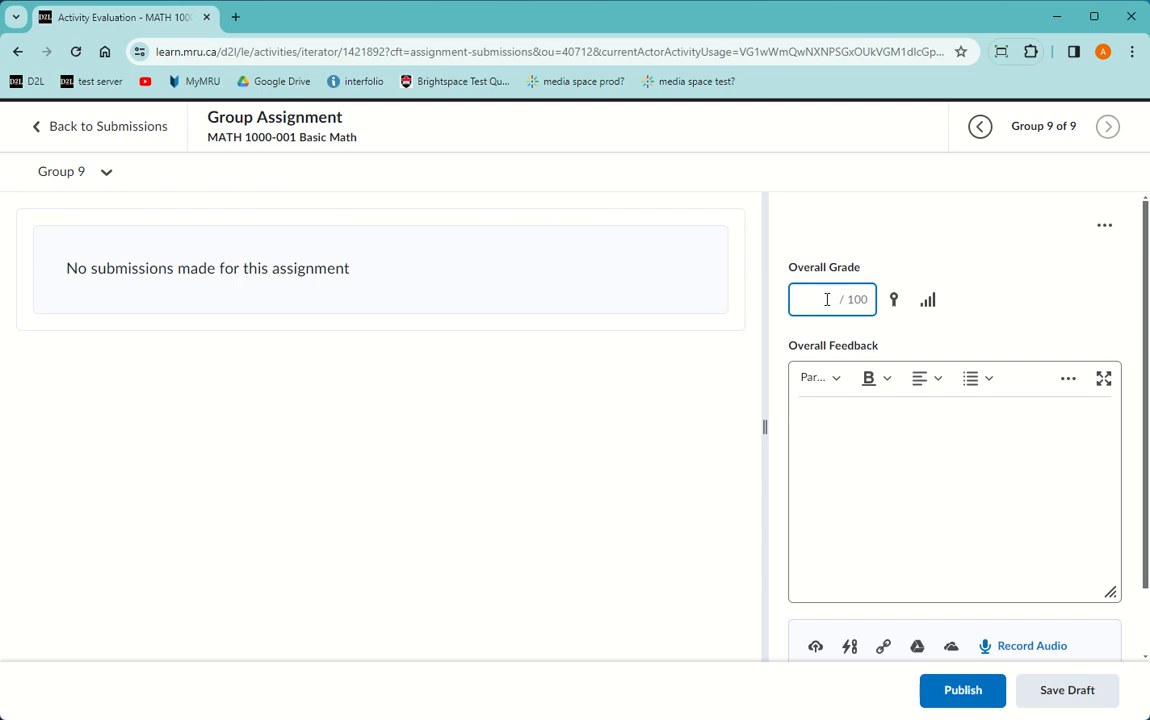
{"action": "left_click", "coordinate": [843, 459]}
{"action": "type", "text": "sample feedback"}
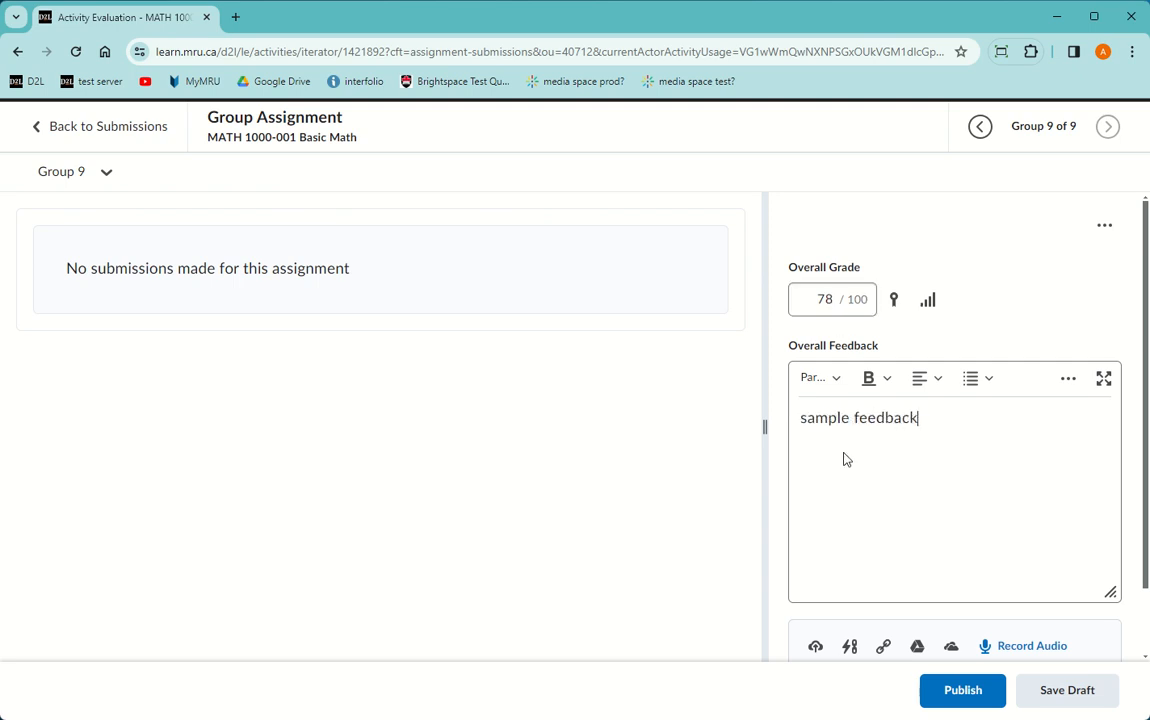
{"action": "scroll", "coordinate": [845, 460], "scroll_direction": "down", "scroll_amount": 1}
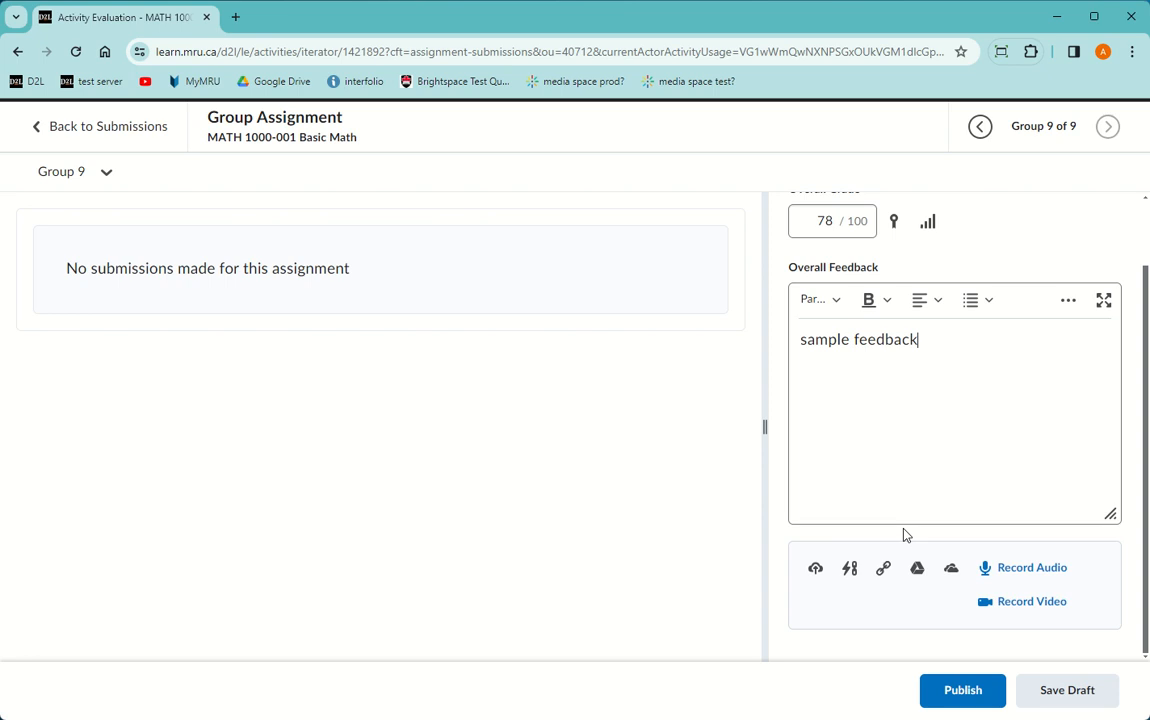
{"action": "left_click", "coordinate": [815, 568]}
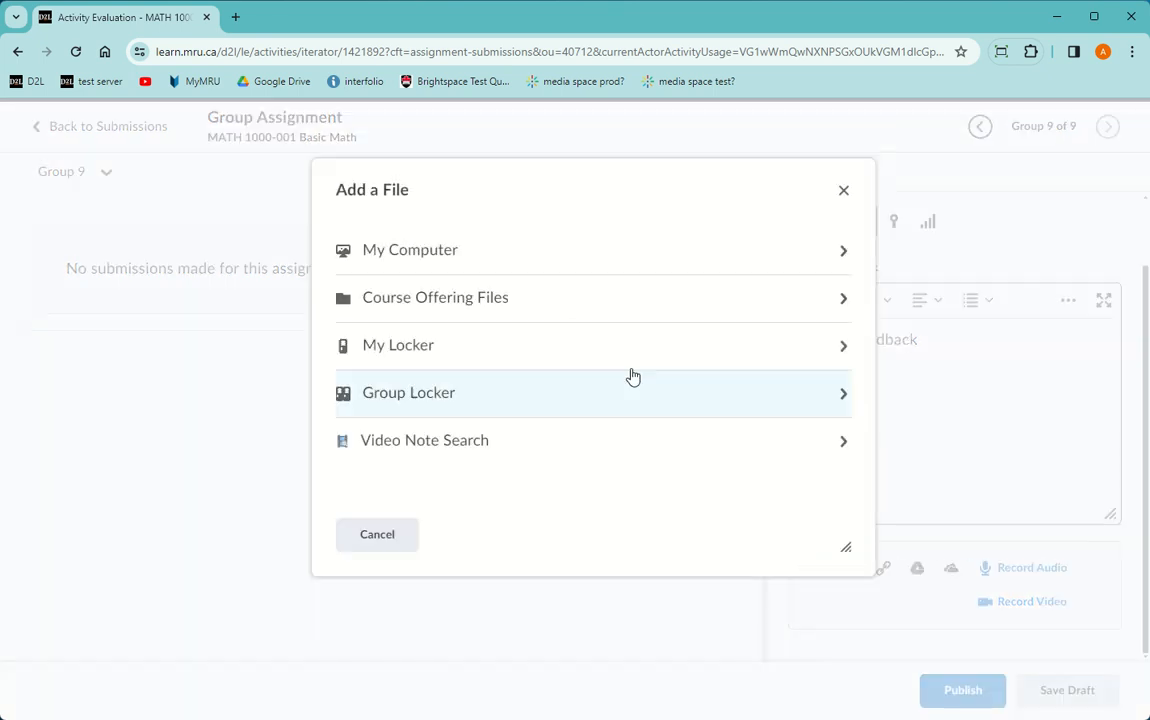
{"action": "left_click", "coordinate": [445, 265]}
{"action": "left_click", "coordinate": [577, 545]}
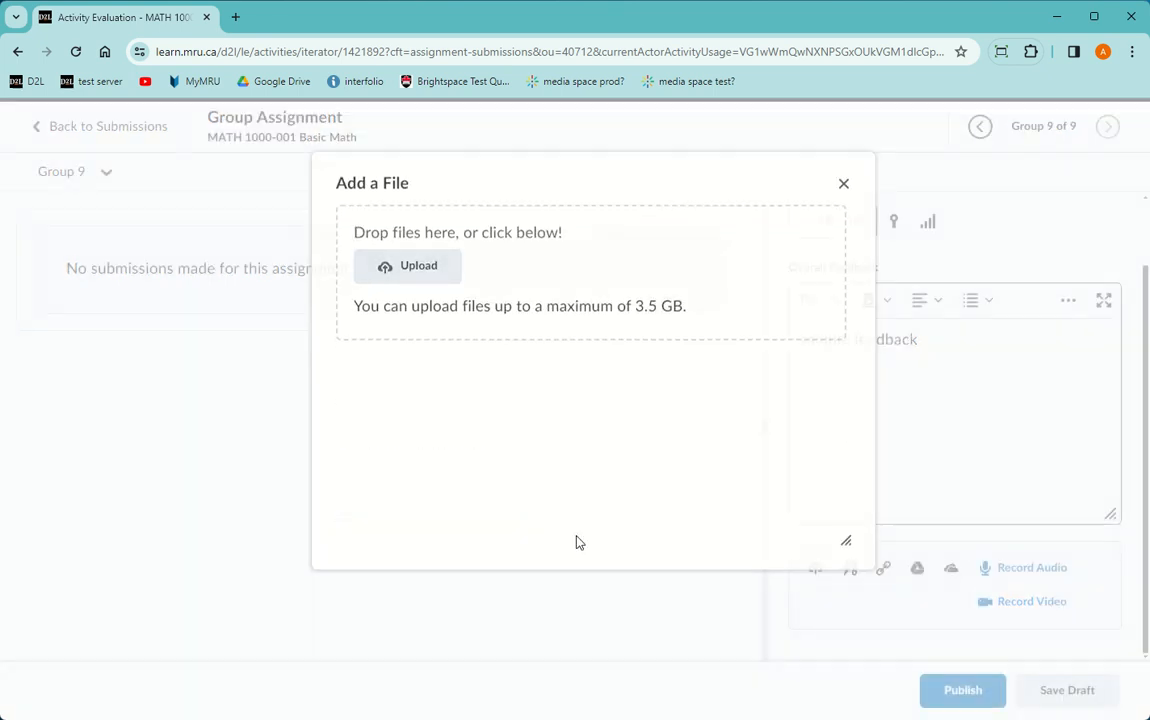
- Save Group 9's evaluation as a draft and return to the assignment's submissions list
{"action": "left_click", "coordinate": [1030, 692]}
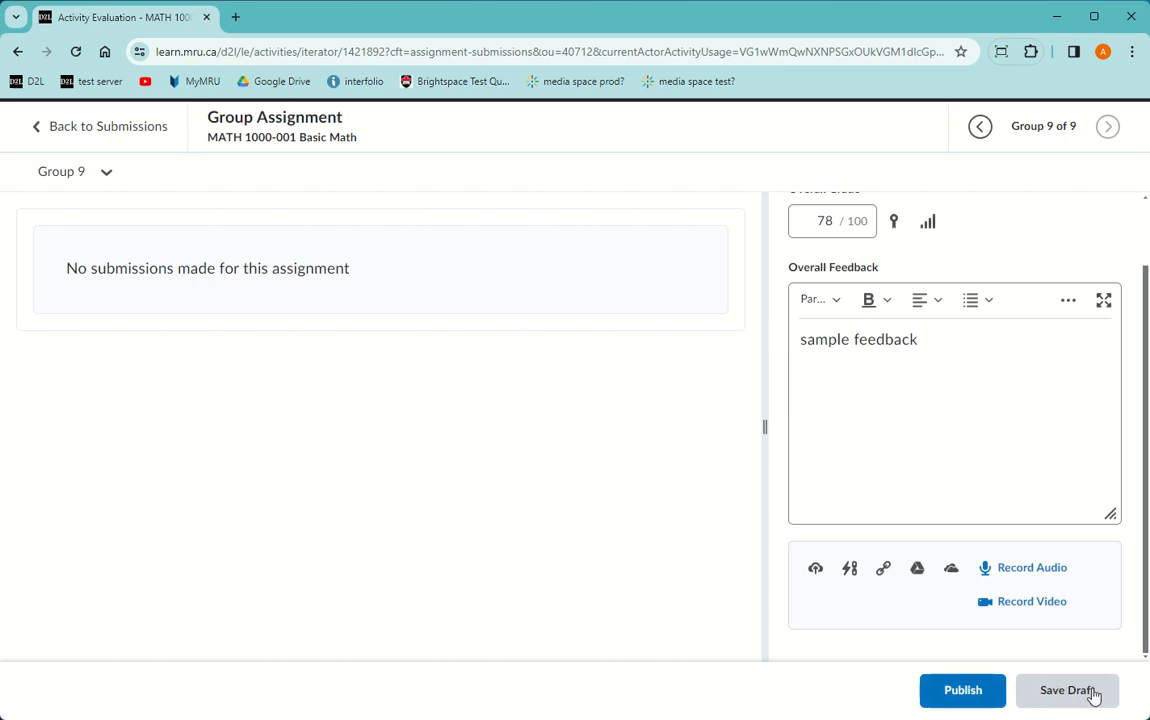
{"action": "left_click", "coordinate": [123, 126]}
{"action": "scroll", "coordinate": [393, 483], "scroll_direction": "down", "scroll_amount": 5}
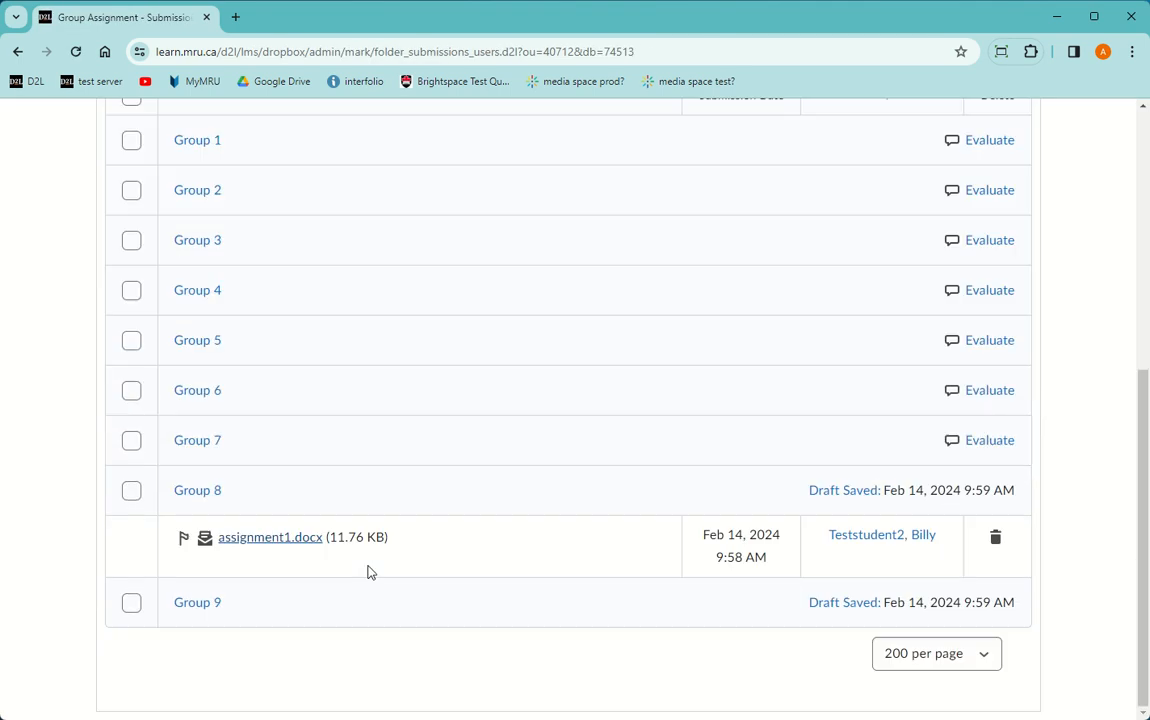
{"action": "scroll", "coordinate": [367, 572], "scroll_direction": "up", "scroll_amount": 5}
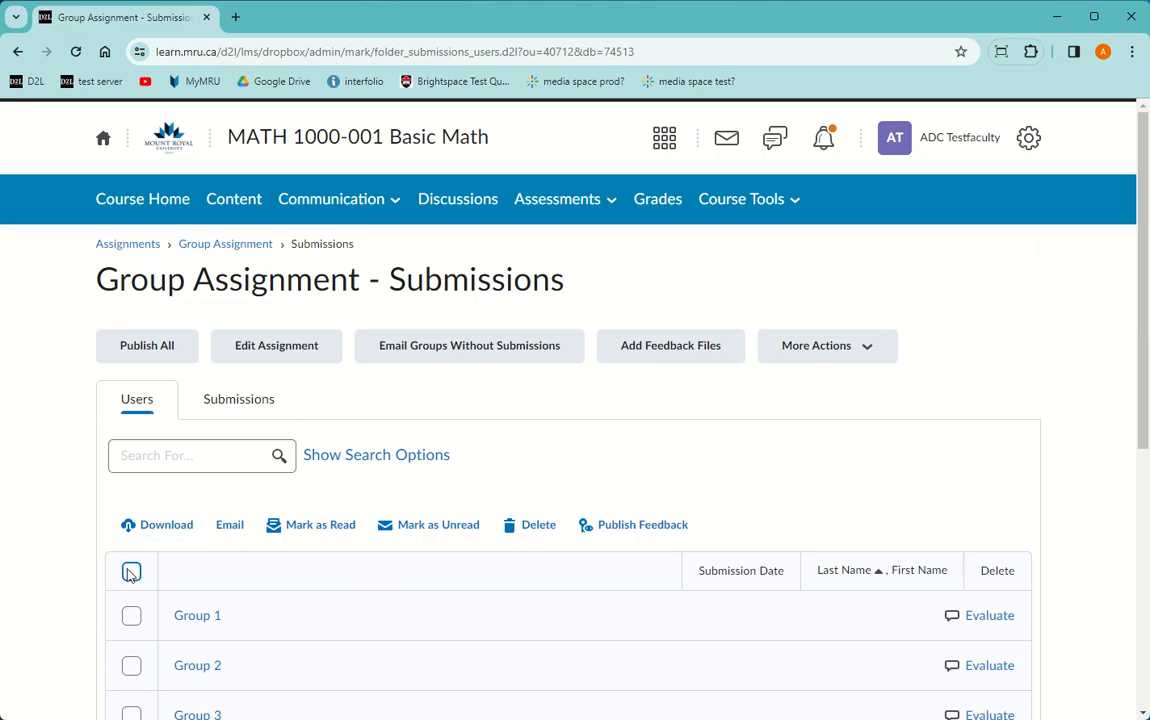
- Select all groups in the submissions list and publish their feedback, confirming the publication
{"action": "left_click", "coordinate": [131, 571]}
{"action": "scroll", "coordinate": [203, 590], "scroll_direction": "down", "scroll_amount": 2}
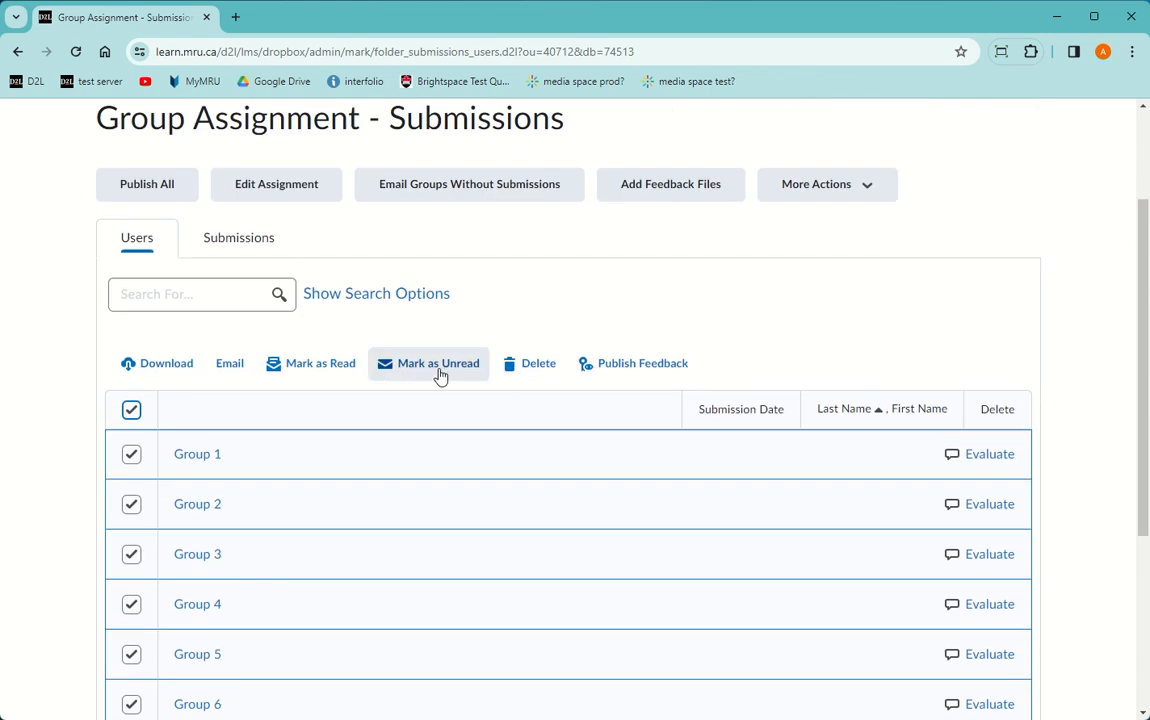
{"action": "left_click", "coordinate": [596, 374]}
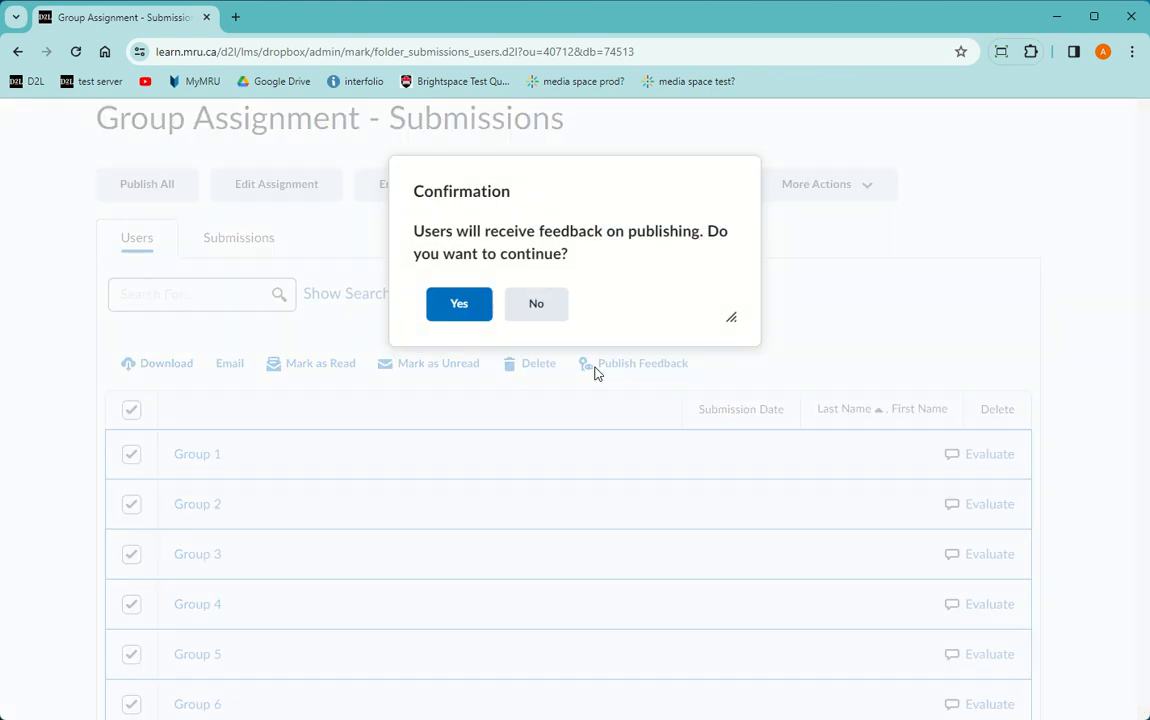
{"action": "left_click", "coordinate": [448, 308]}
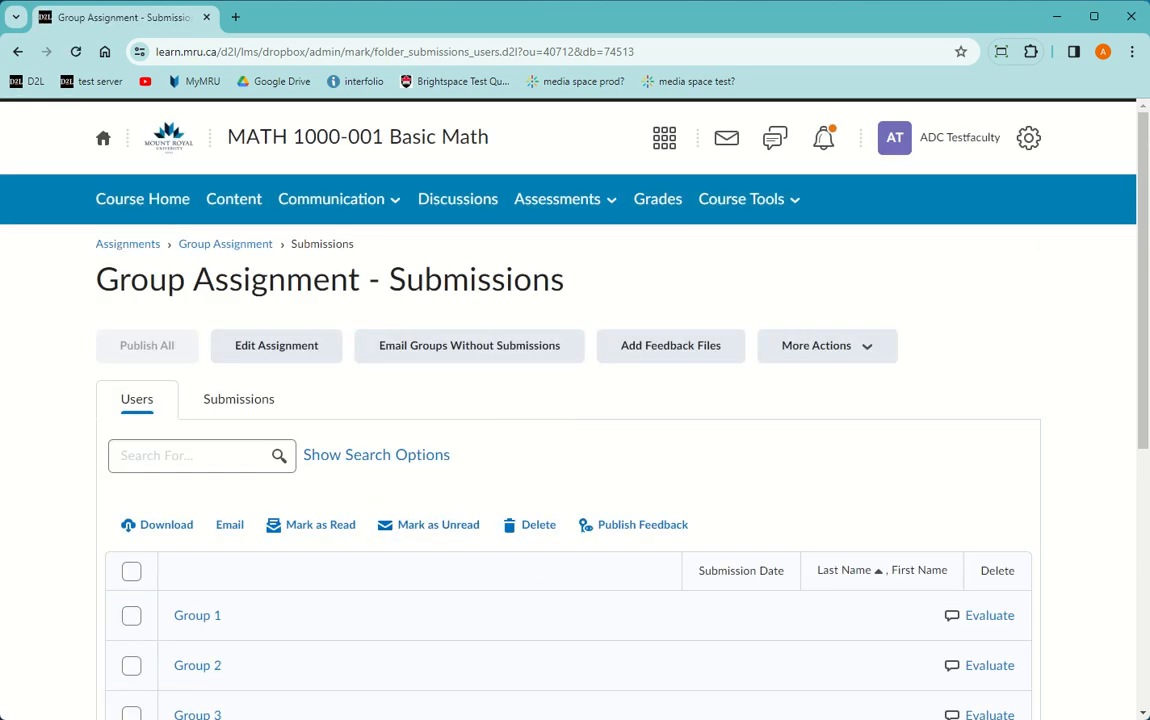
- Switch to the student's browser window, refresh the assignments list, and open the unread feedback for Group 8's assignment
{"action": "left_click", "coordinate": [227, 708]}
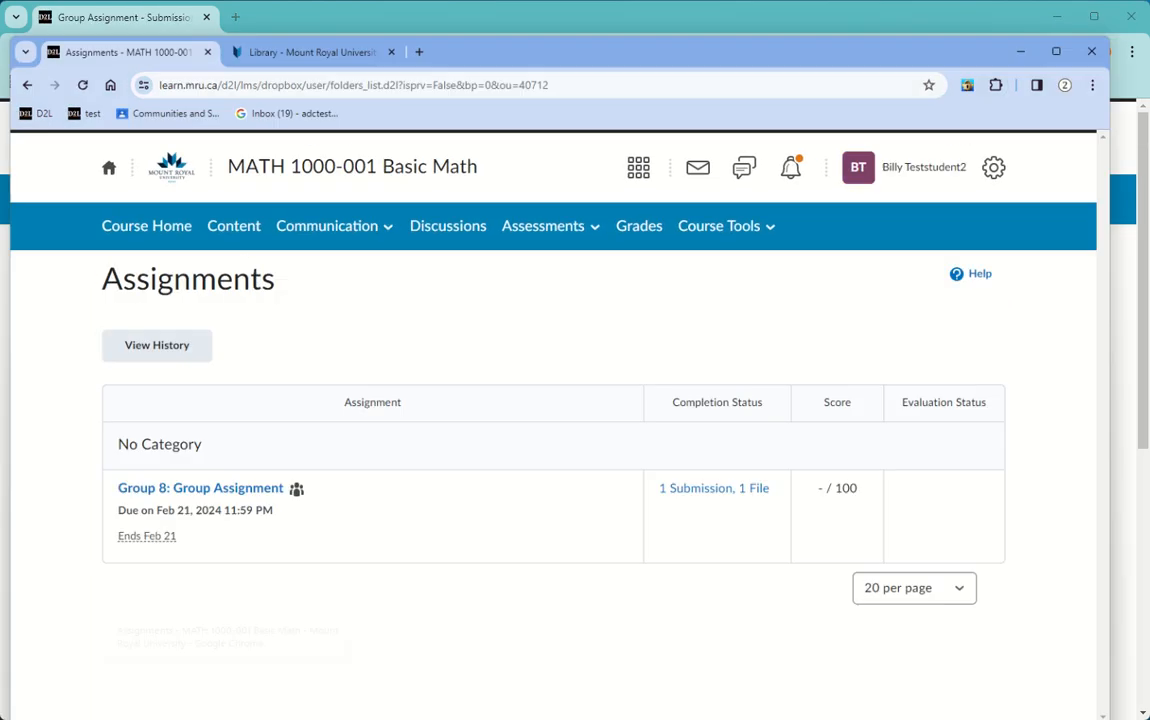
{"action": "left_click", "coordinate": [77, 53]}
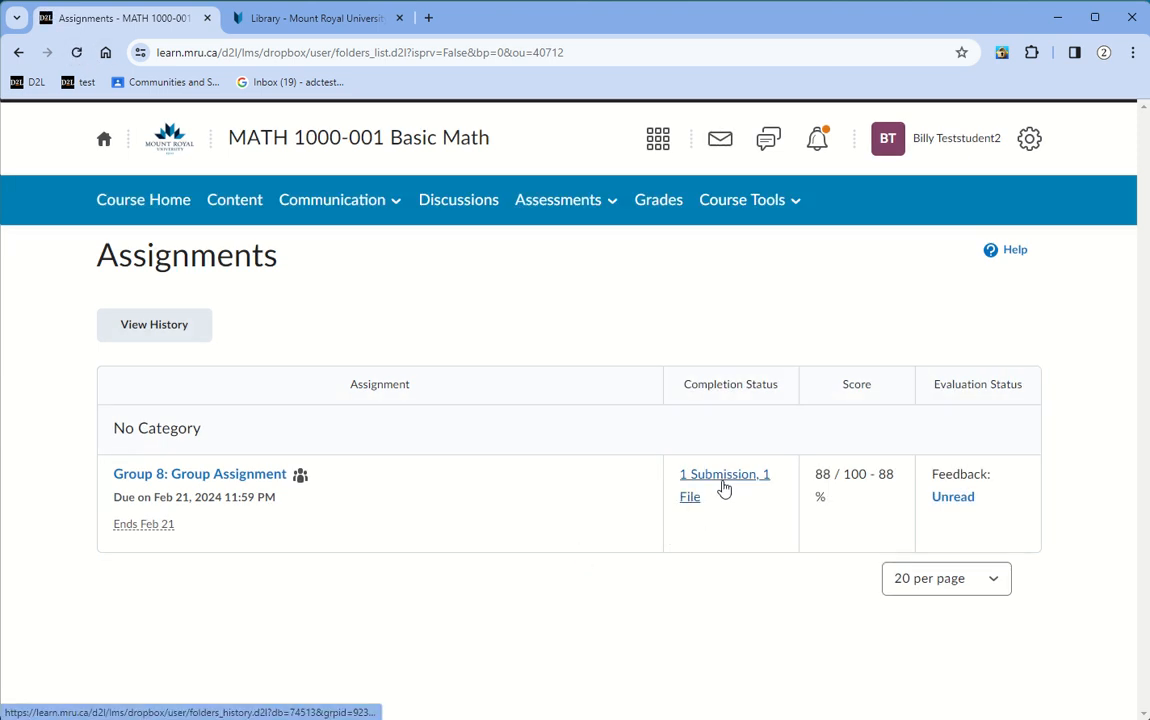
{"action": "left_click", "coordinate": [954, 500]}
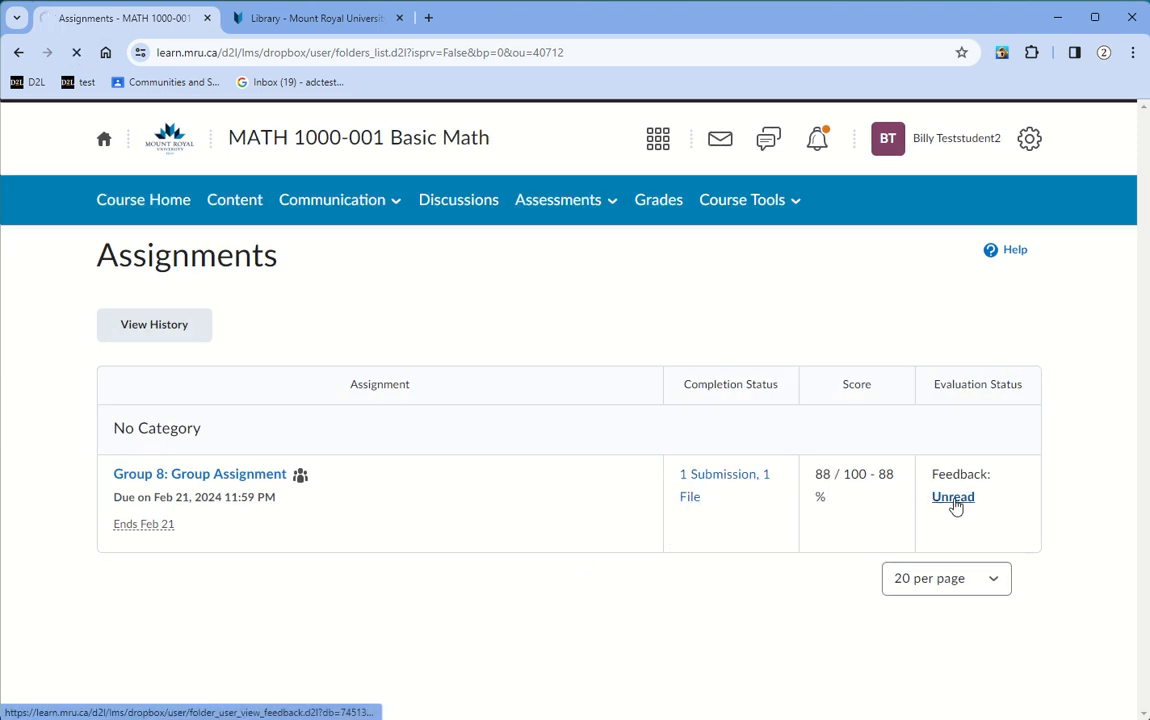
- Examine the feedback page's submission details, view the inline feedback on assignment1.docx, and close the annotated document
{"action": "scroll", "coordinate": [703, 512], "scroll_direction": "down", "scroll_amount": 3}
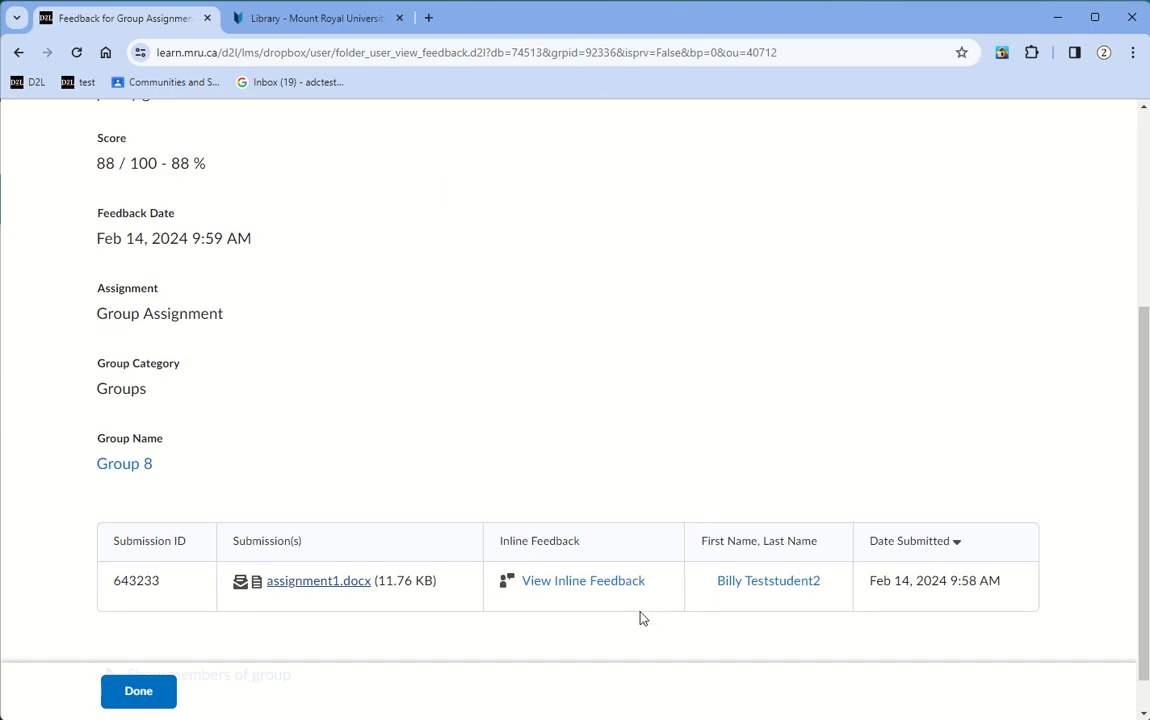
{"action": "scroll", "coordinate": [642, 618], "scroll_direction": "down", "scroll_amount": 1}
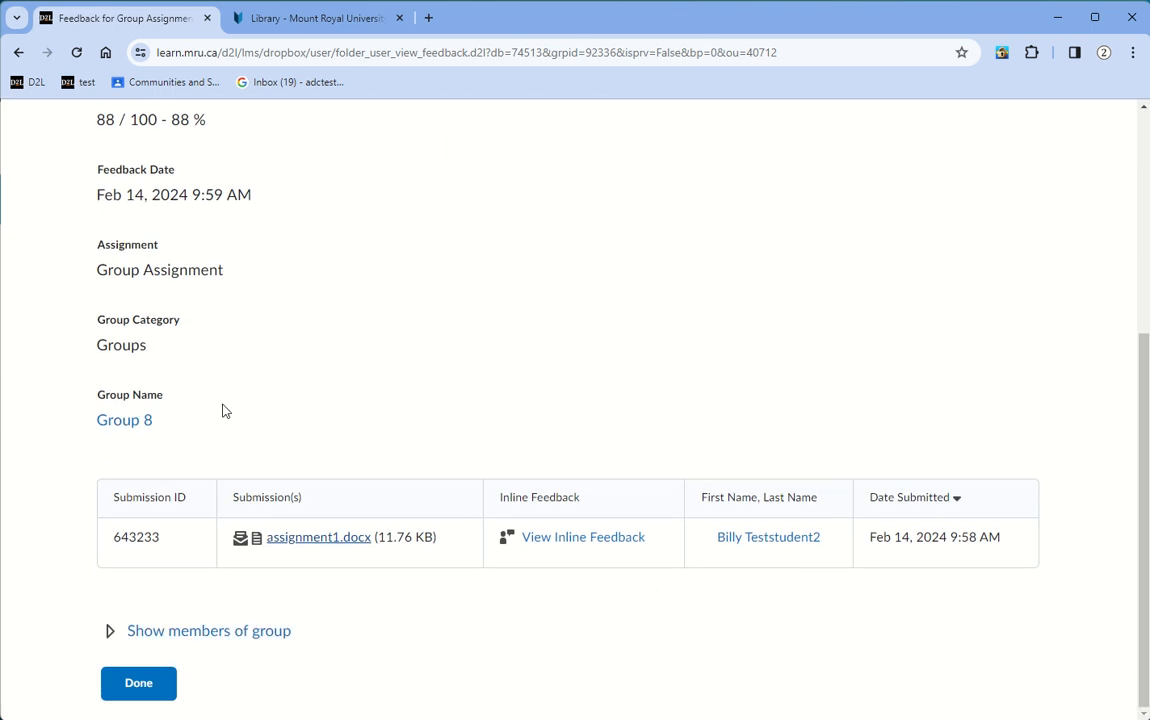
{"action": "scroll", "coordinate": [224, 411], "scroll_direction": "up", "scroll_amount": 1}
{"action": "scroll", "coordinate": [224, 411], "scroll_direction": "down", "scroll_amount": 1}
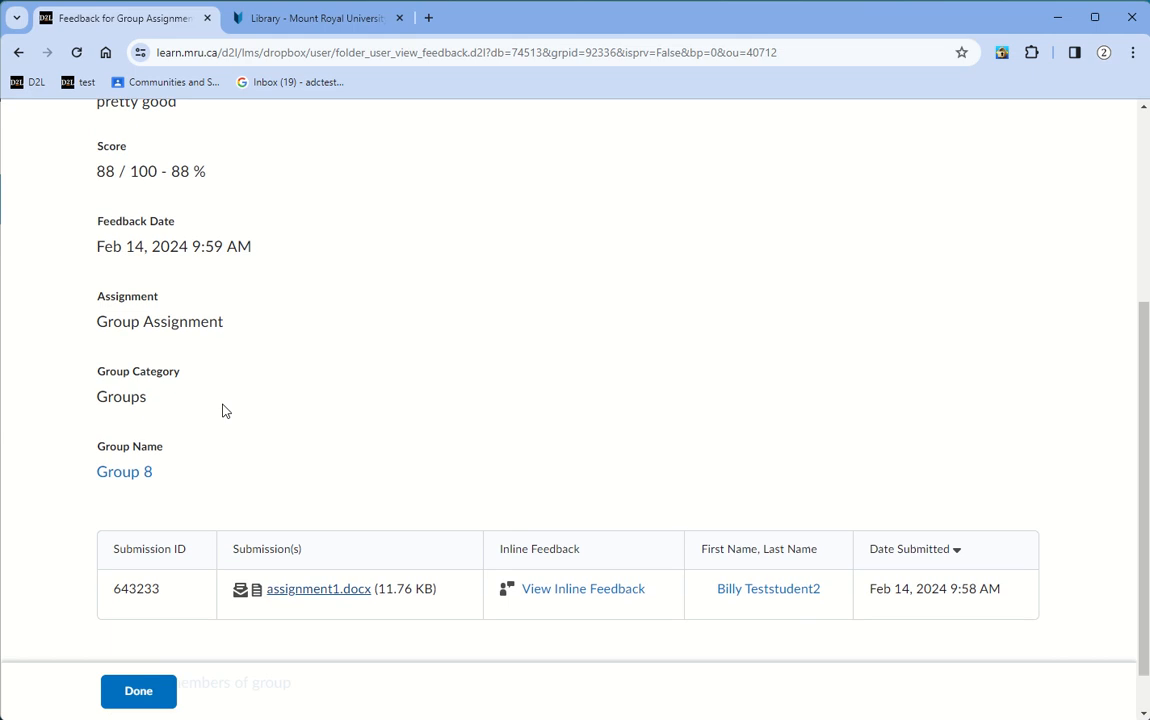
{"action": "left_click", "coordinate": [590, 548]}
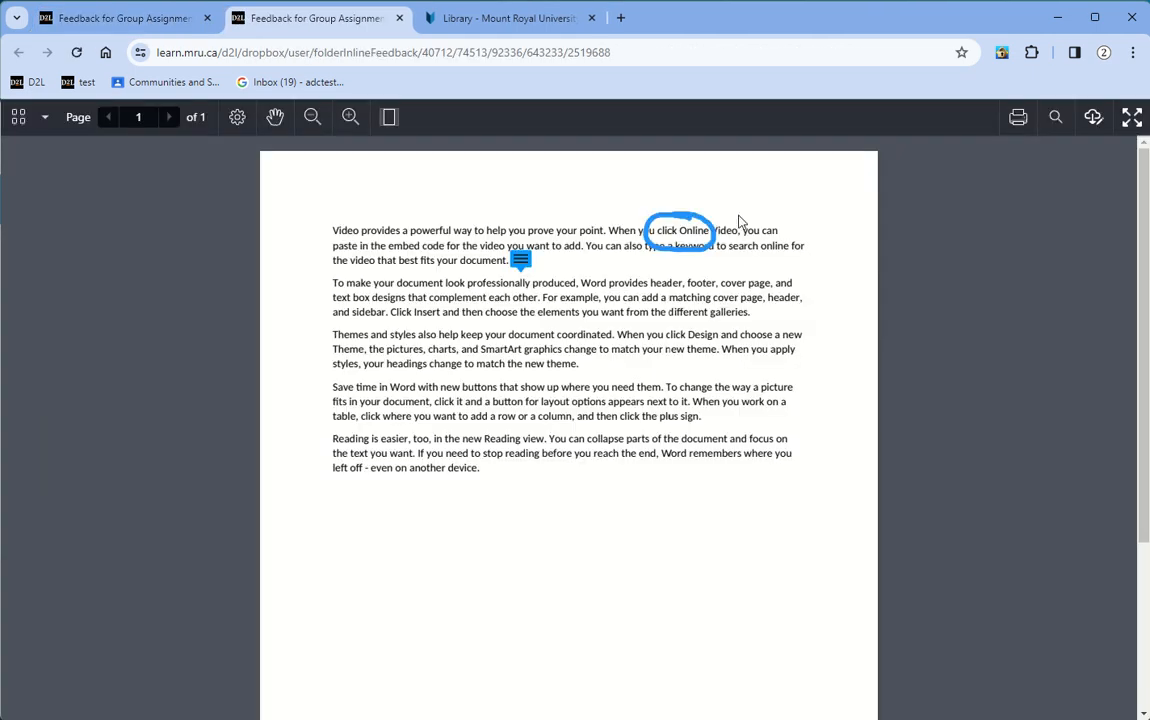
{"action": "left_click", "coordinate": [399, 19]}
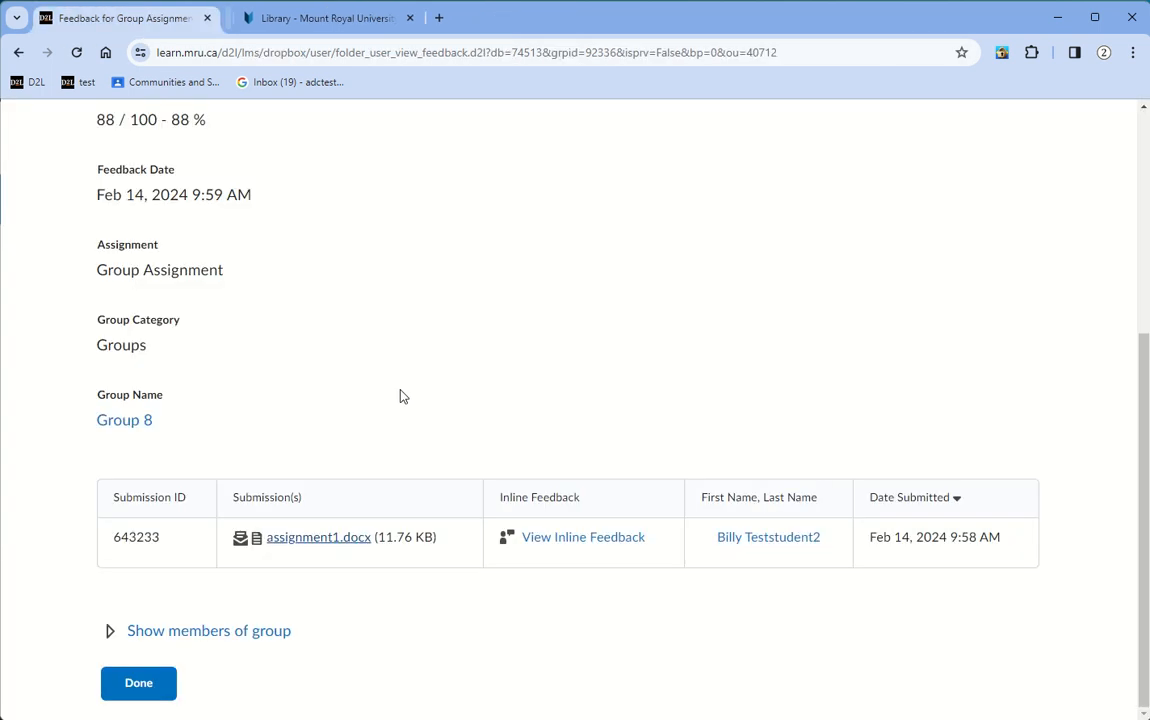
- Show the members of Group 8, and examine the feedback date, score and overall feedback for the assignment
{"action": "left_click", "coordinate": [286, 630]}
{"action": "scroll", "coordinate": [362, 624], "scroll_direction": "down", "scroll_amount": 3}
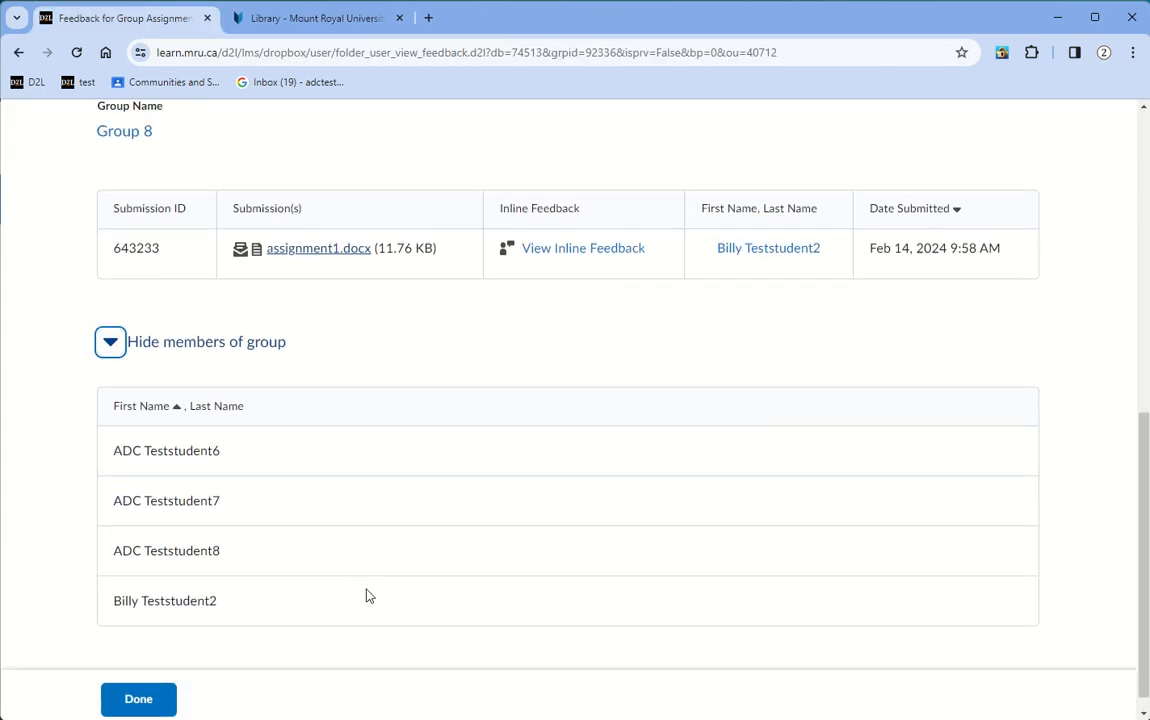
{"action": "scroll", "coordinate": [367, 593], "scroll_direction": "up", "scroll_amount": 3}
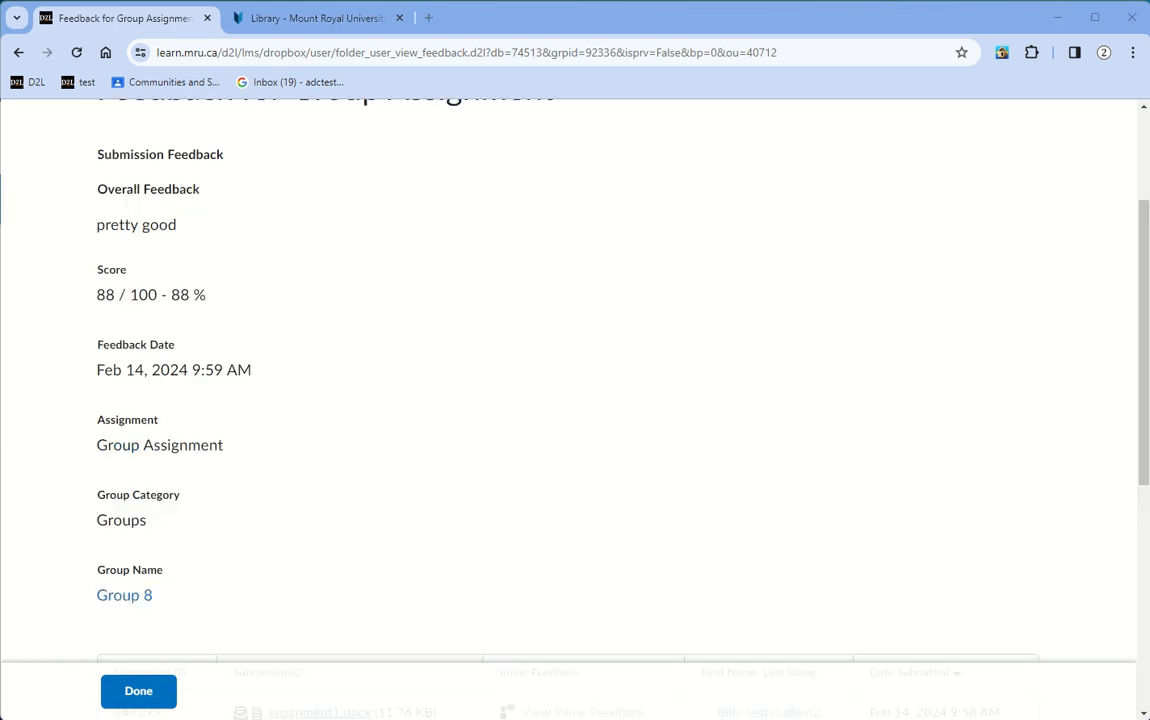
{"action": "scroll", "coordinate": [244, 224], "scroll_direction": "down", "scroll_amount": 2}
{"action": "left_click_drag", "start_coordinate": [201, 220], "coordinate": [106, 226]}
{"action": "scroll", "coordinate": [254, 236], "scroll_direction": "up", "scroll_amount": 3}
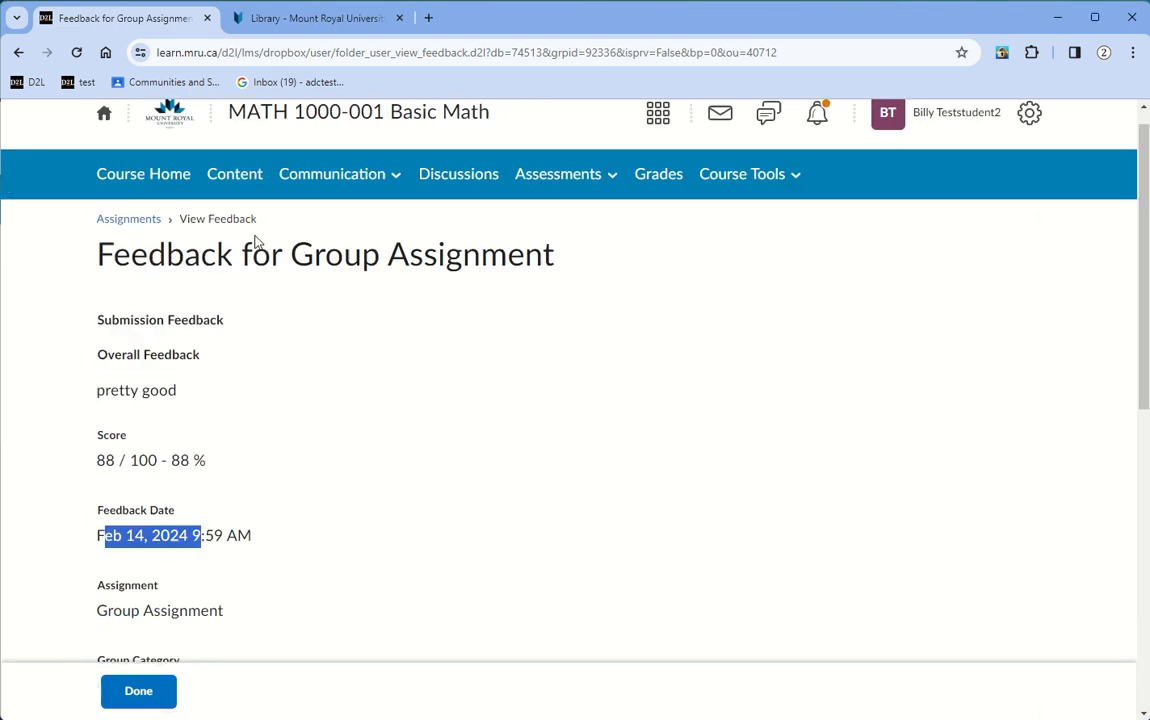
{"action": "left_click_drag", "start_coordinate": [200, 387], "coordinate": [64, 395]}
{"action": "left_click", "coordinate": [123, 381]}
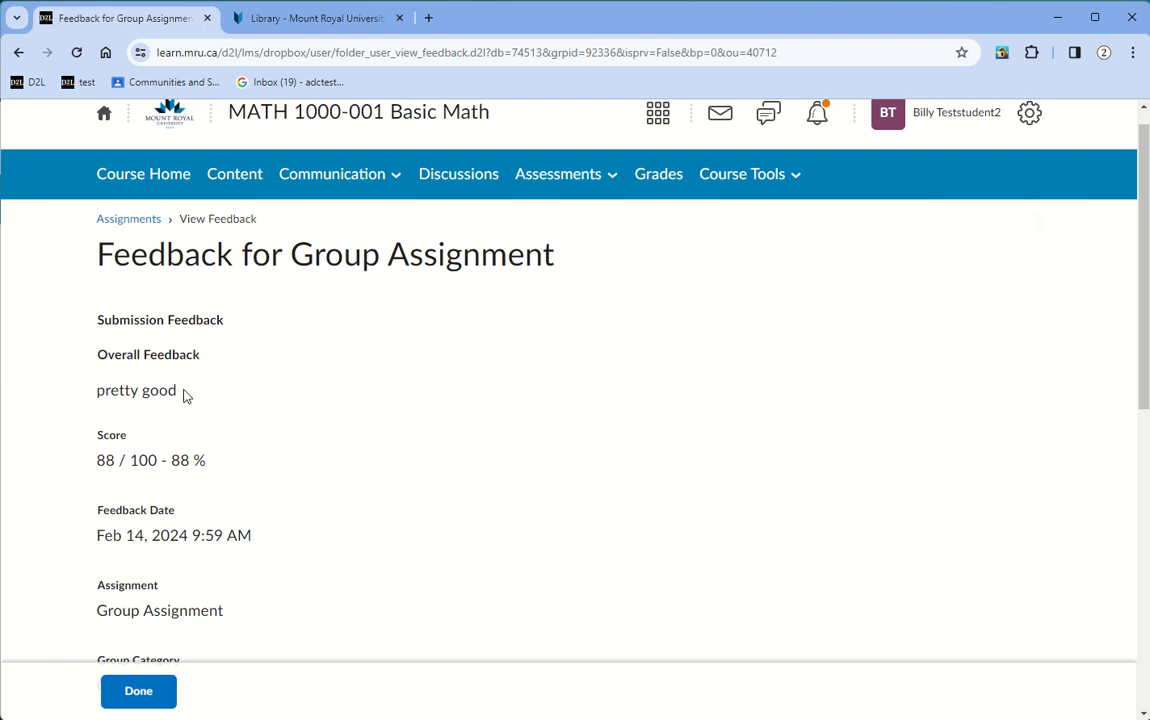